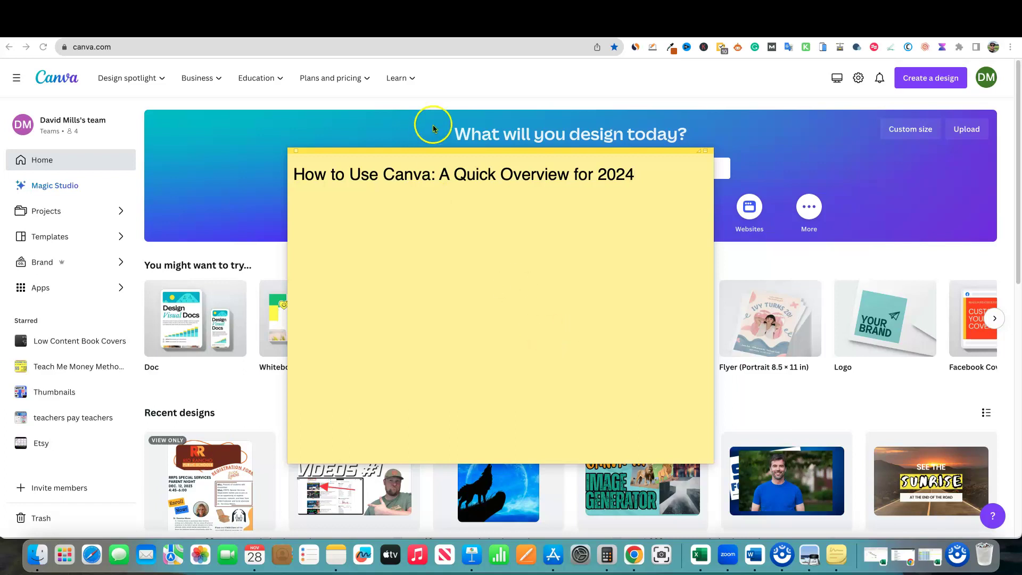
Step: Bring the Canva home page in front of the sticky note covering it
click(477, 95)
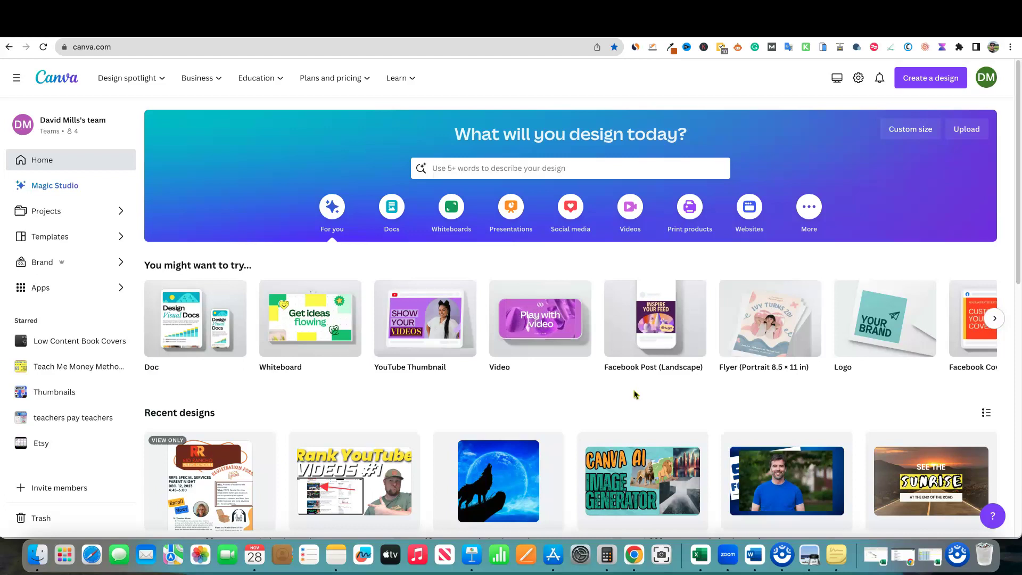
click(698, 410)
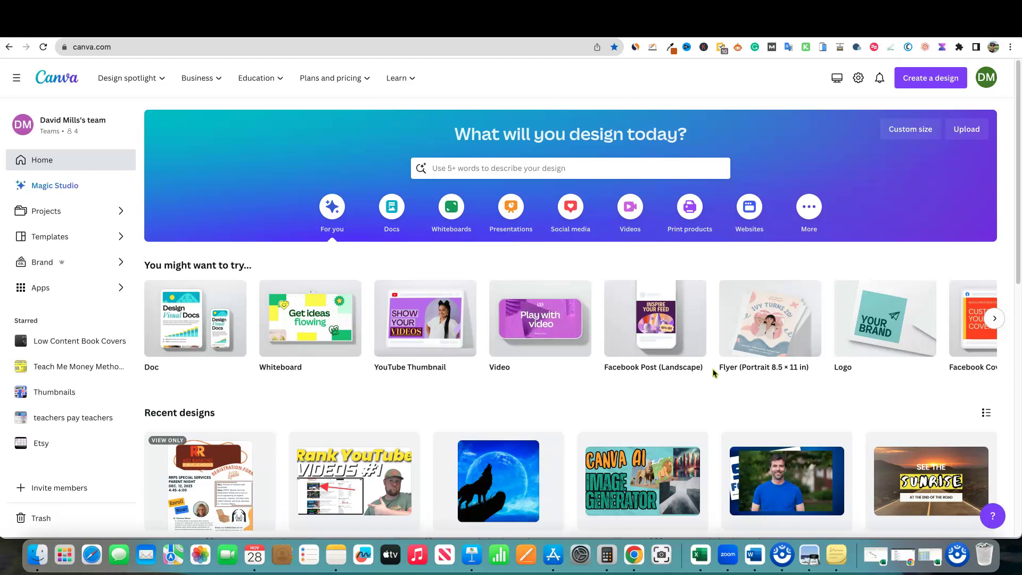
scroll(557, 388, down, 5)
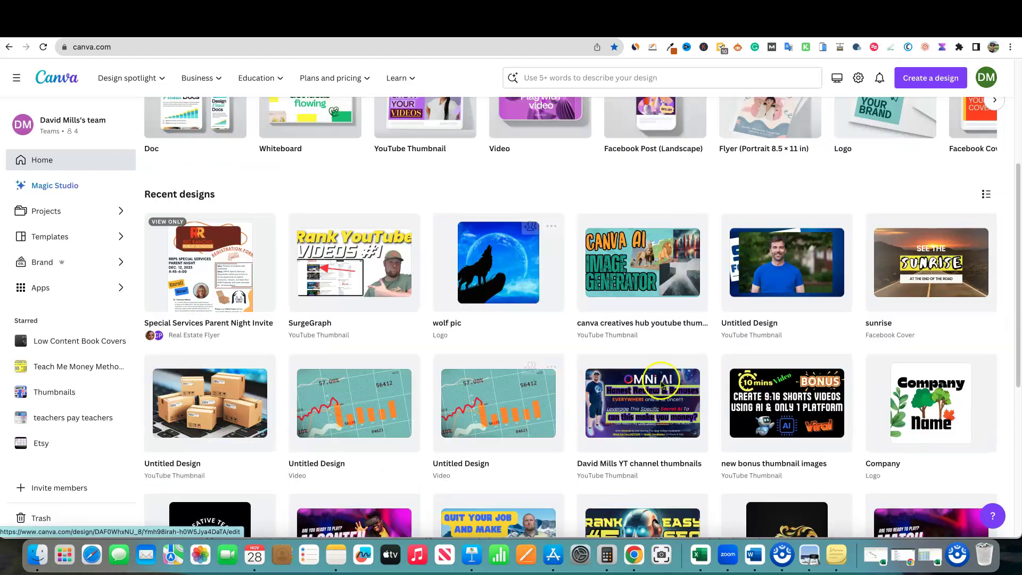
scroll(747, 357, up, 5)
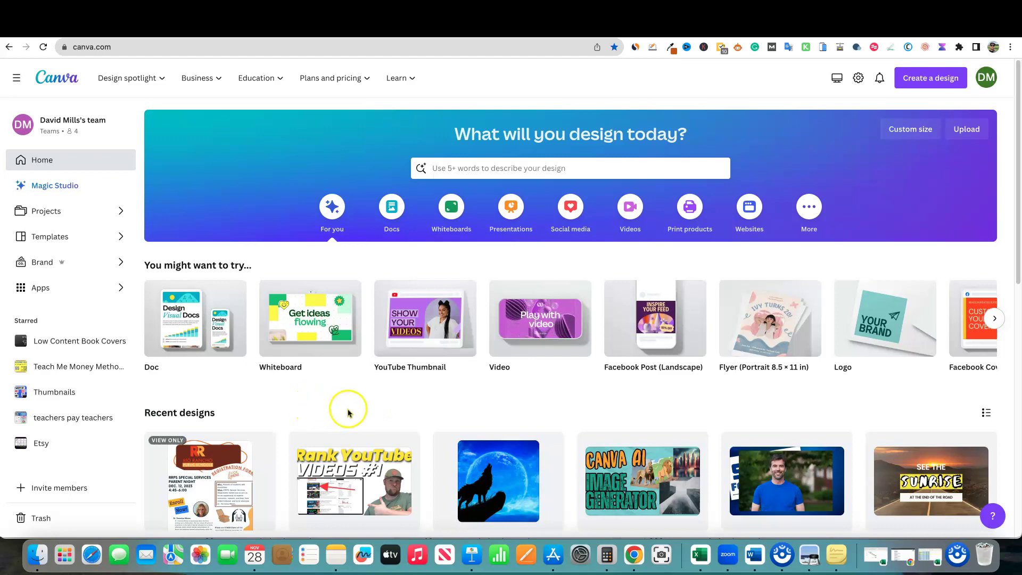
mouse_move(667, 320)
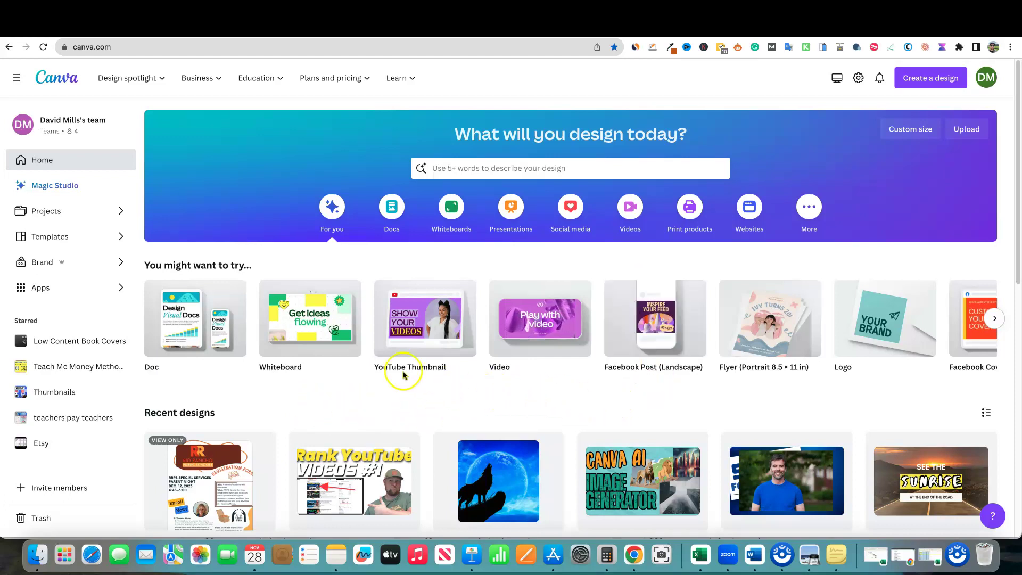
mouse_move(882, 378)
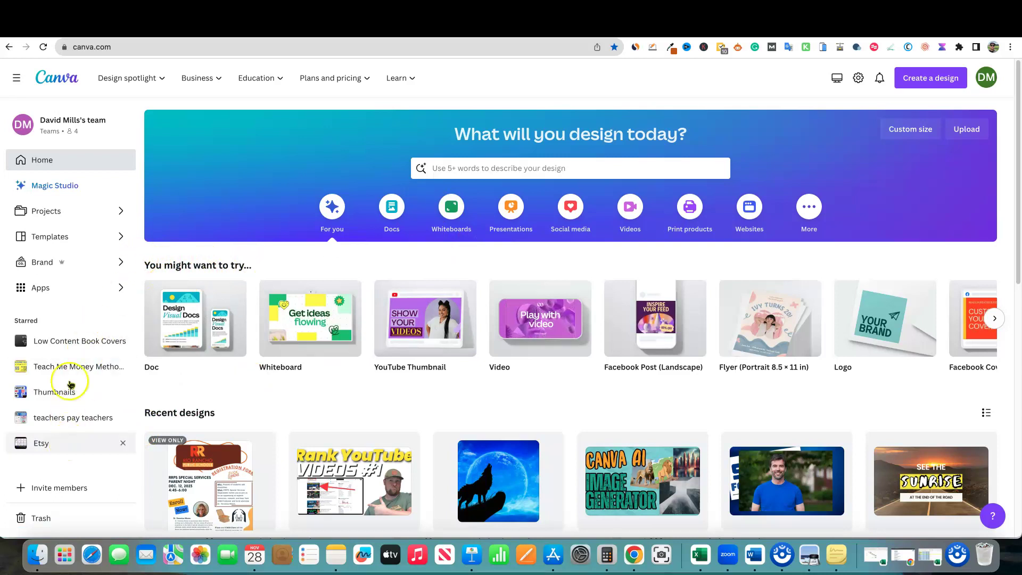
scroll(64, 420, down, 1)
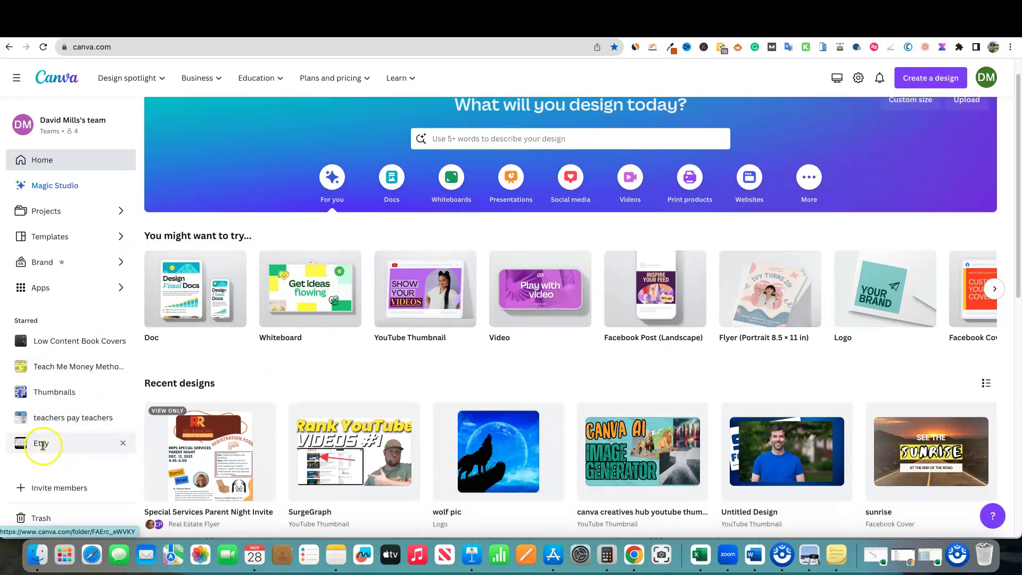
Step: In the starred Etsy listing design, shrink the owl and robot images to reveal the inspirational cover
click(42, 445)
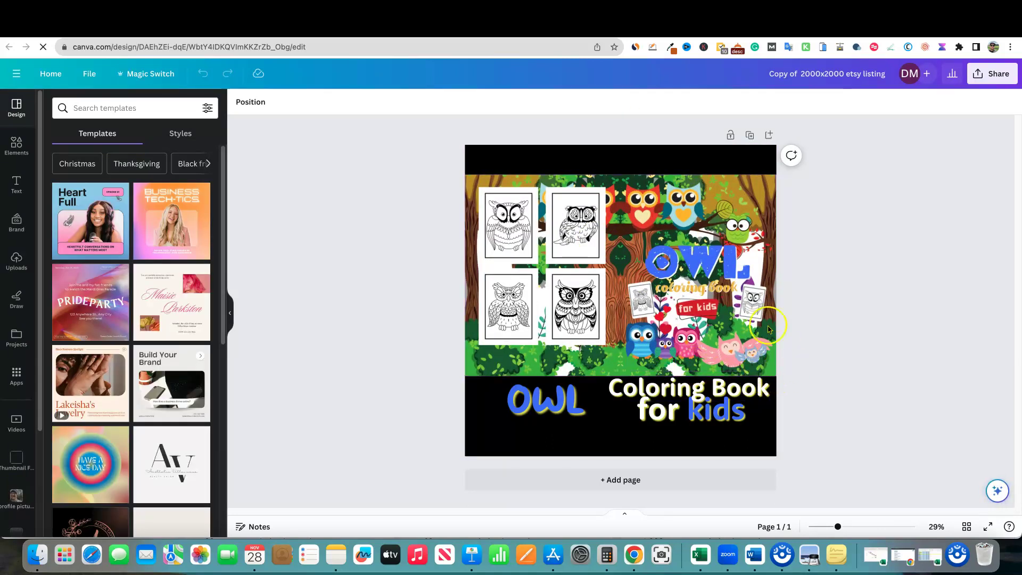
click(679, 212)
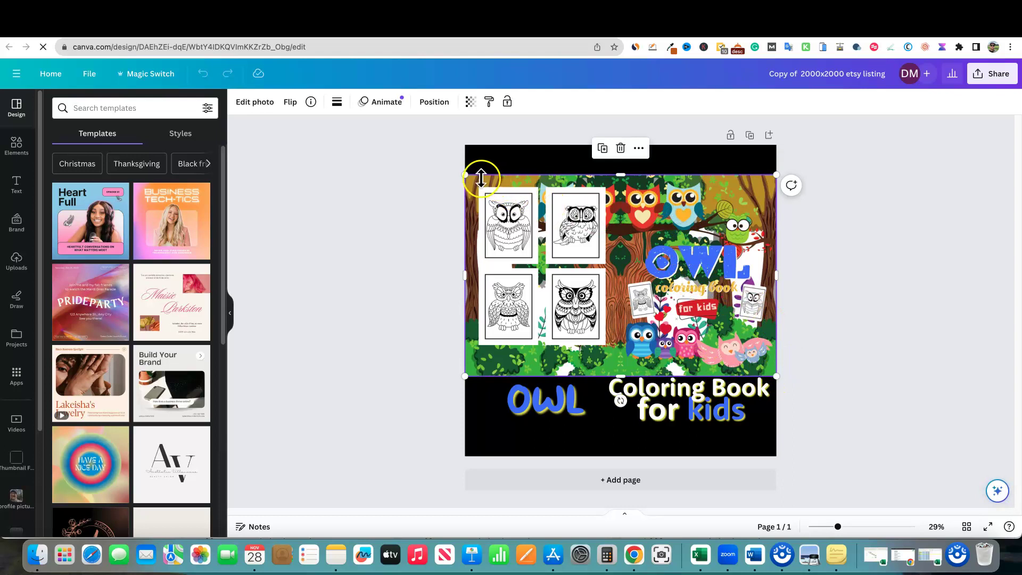
drag(463, 170, 660, 300)
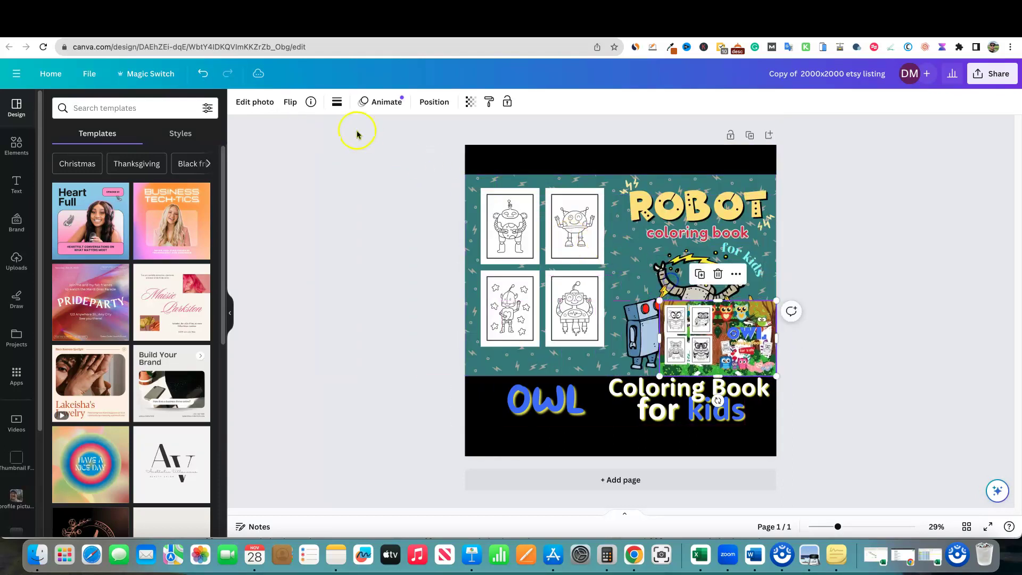
click(468, 179)
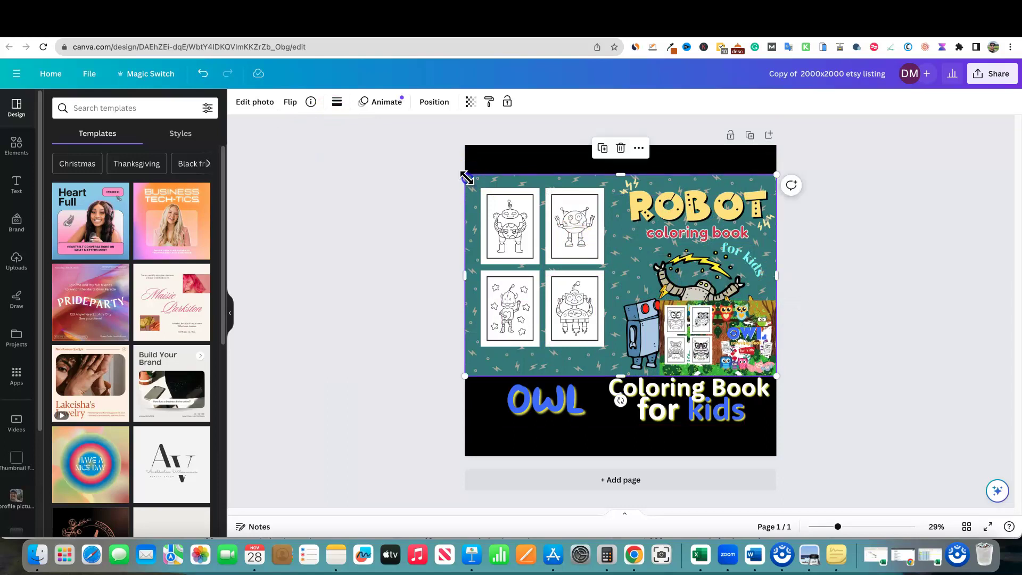
drag(467, 178, 602, 263)
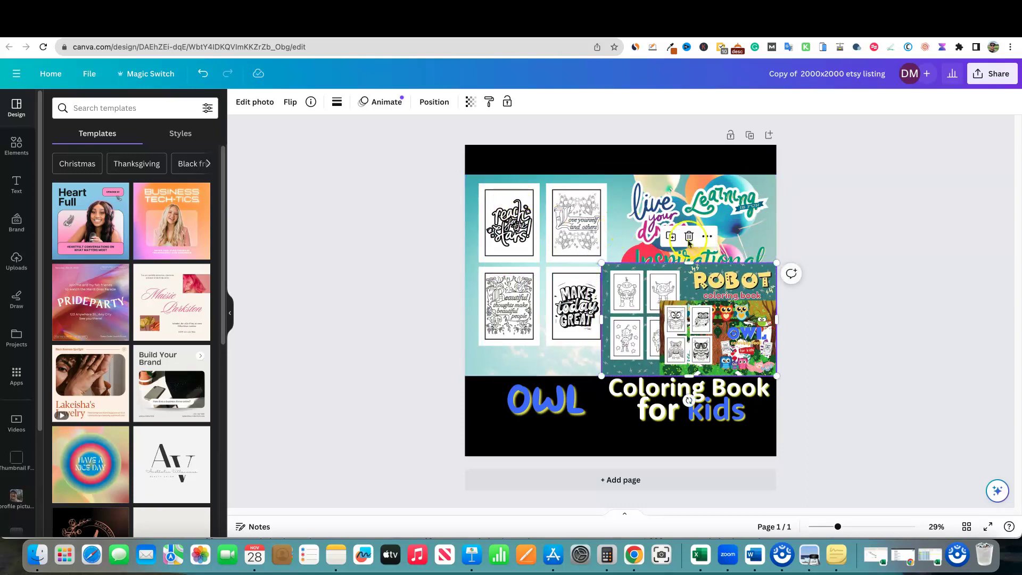
click(837, 237)
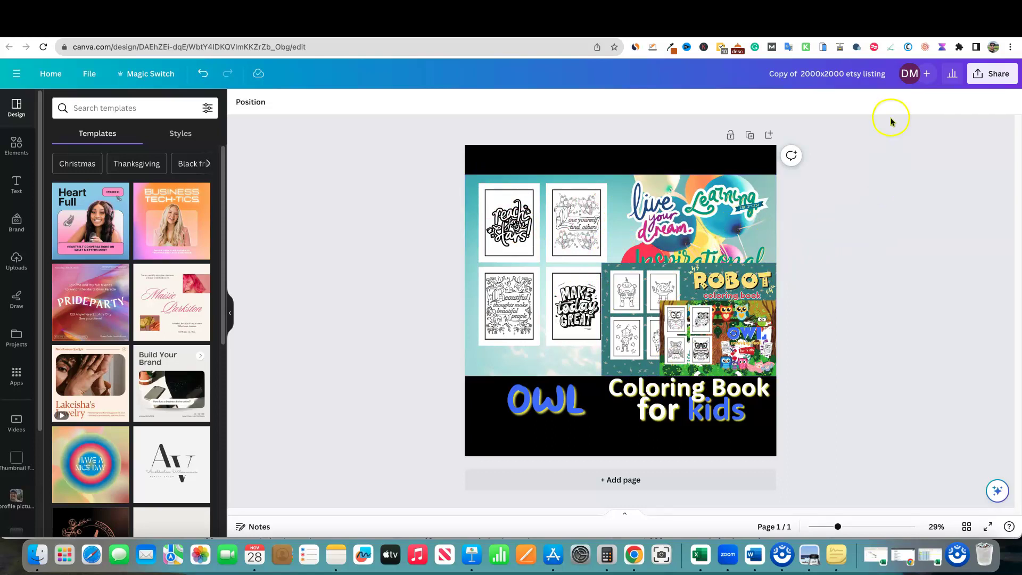
Step: From the Etsy folder, begin a new design using the Custom size option
click(860, 33)
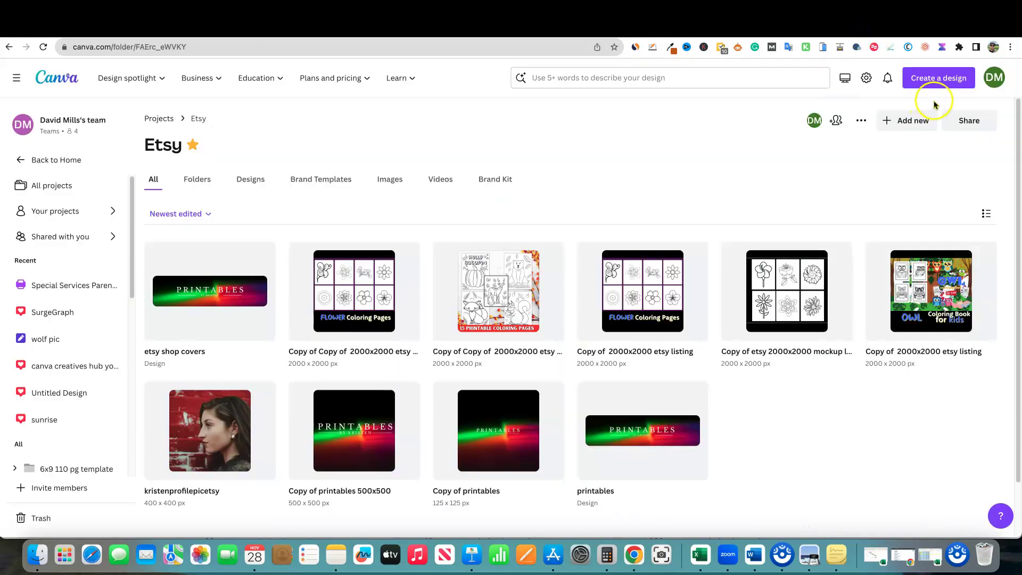
click(940, 79)
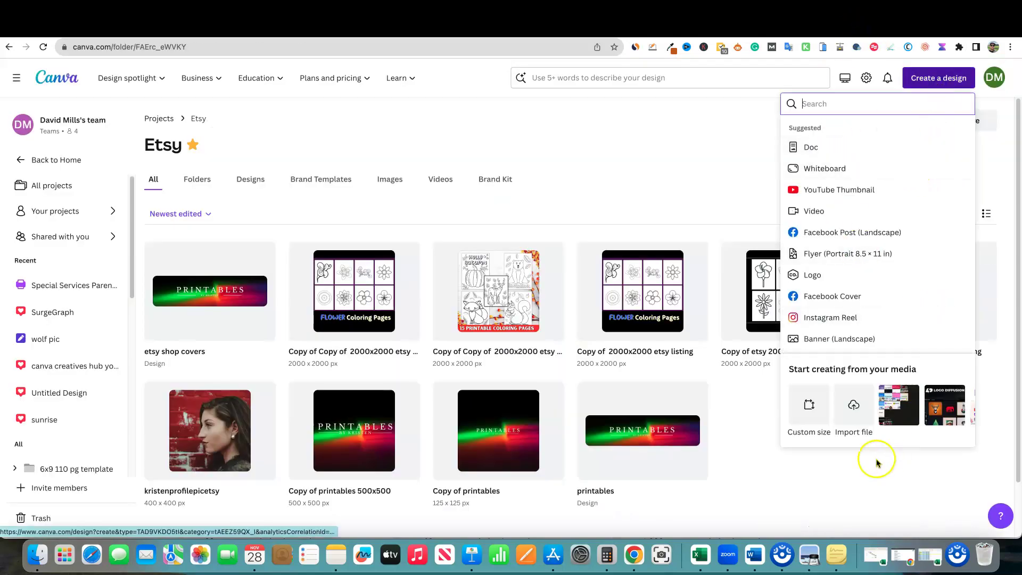
click(810, 407)
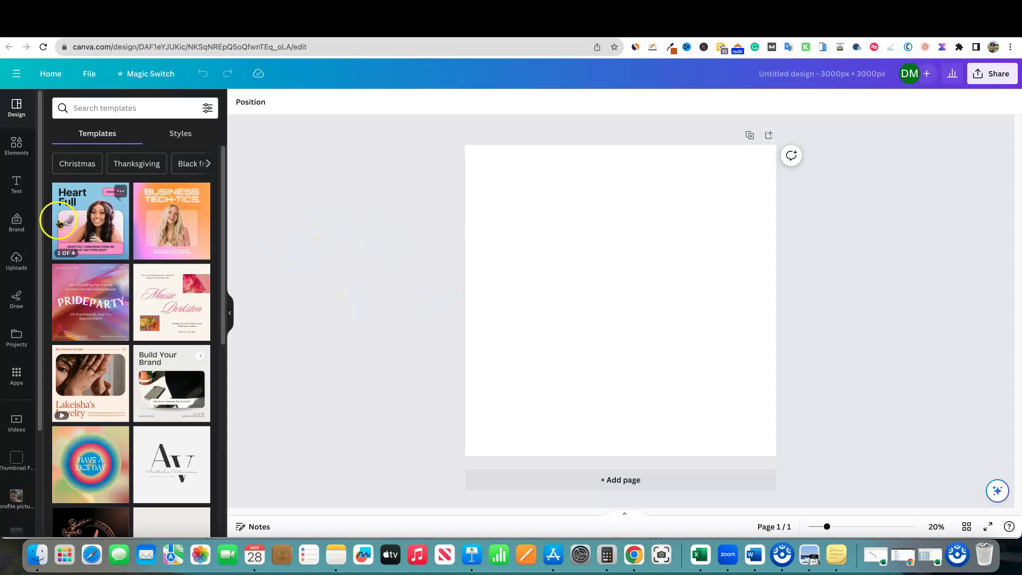
Step: Apply the first Heart Full template page and delete the woman's photo from its frame
click(89, 226)
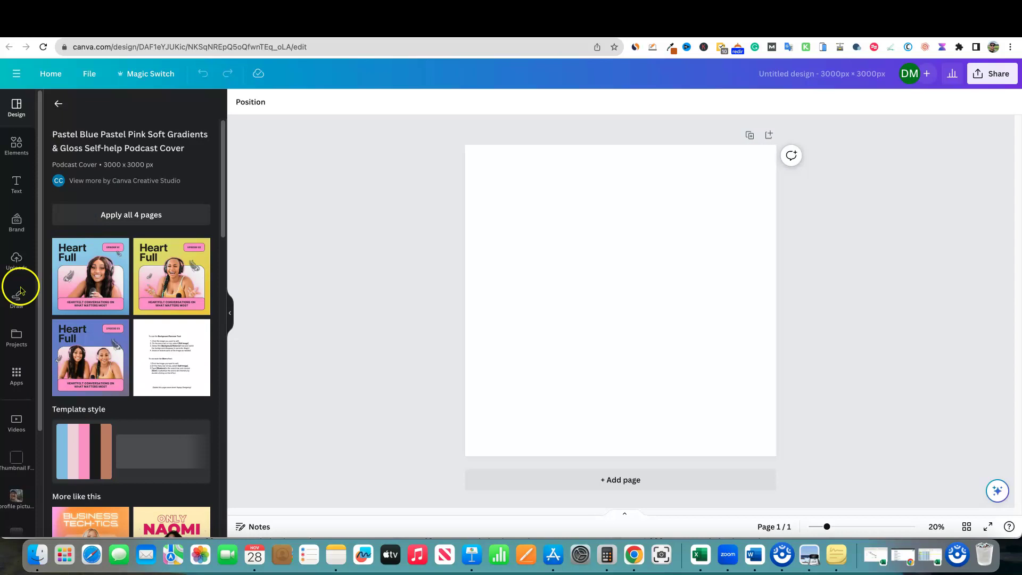
click(63, 281)
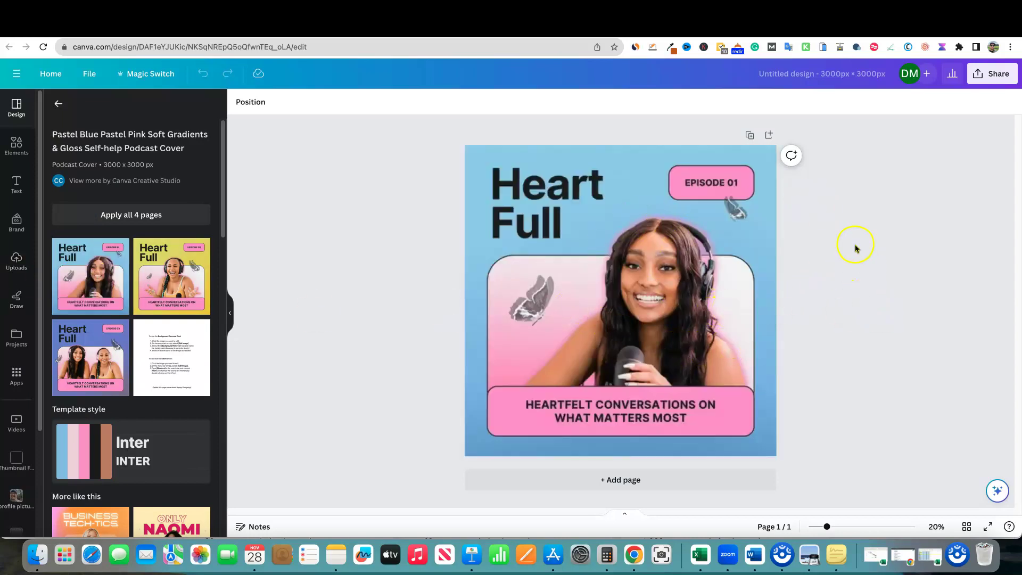
click(739, 198)
key(Delete)
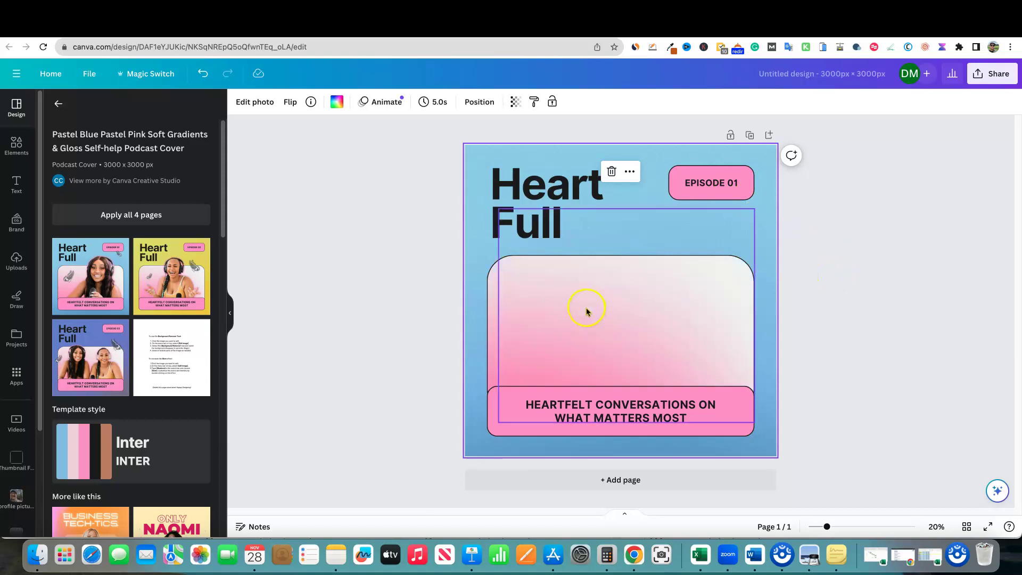
Step: Place the sunglasses-and-hoodie photo from the profile pictures uploads into the empty frame
scroll(30, 443, down, 2)
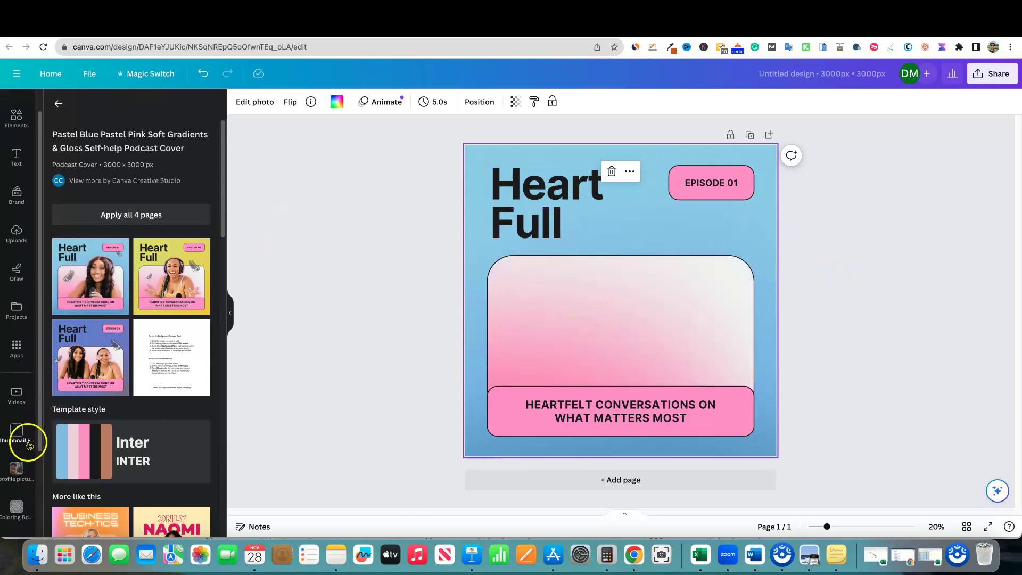
click(21, 446)
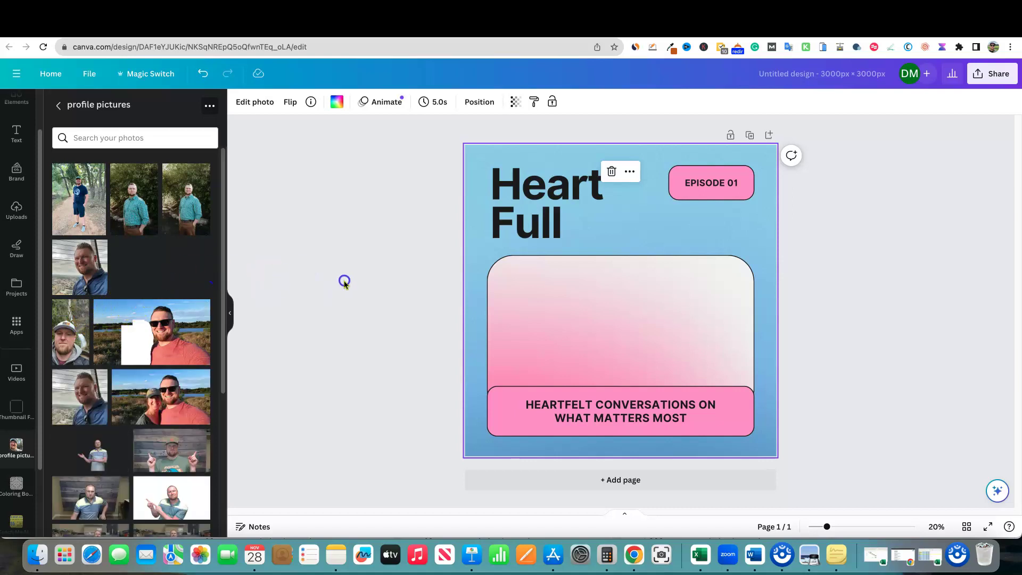
drag(190, 282, 595, 311)
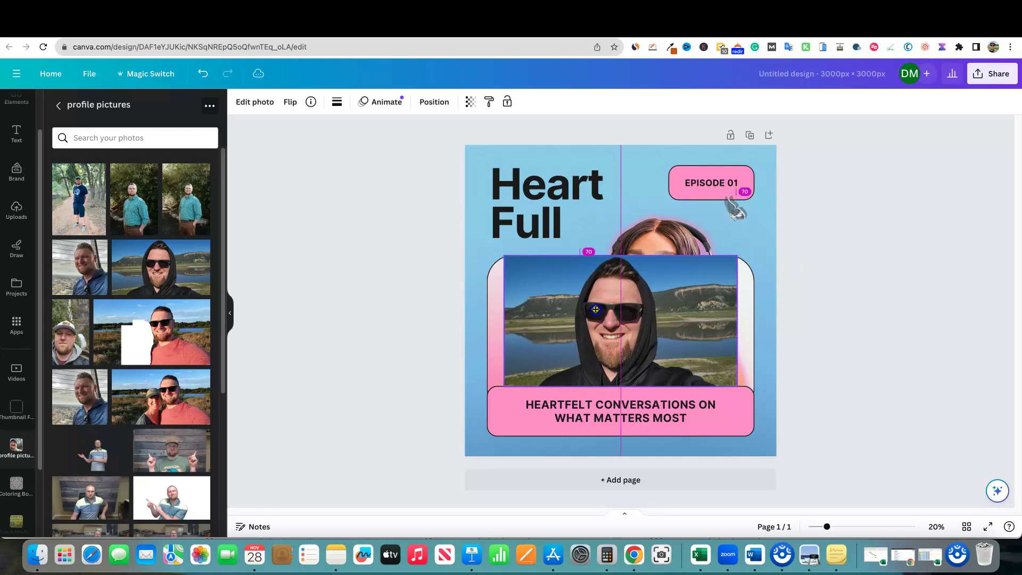
drag(508, 264, 549, 289)
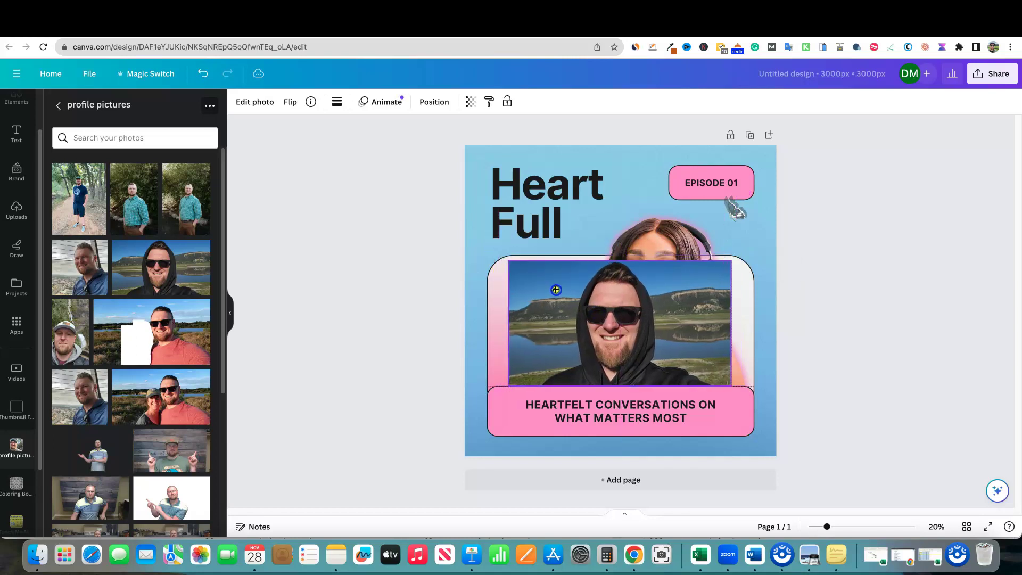
Step: Replace the Heart Full title text with 'Healing 101'
click(860, 307)
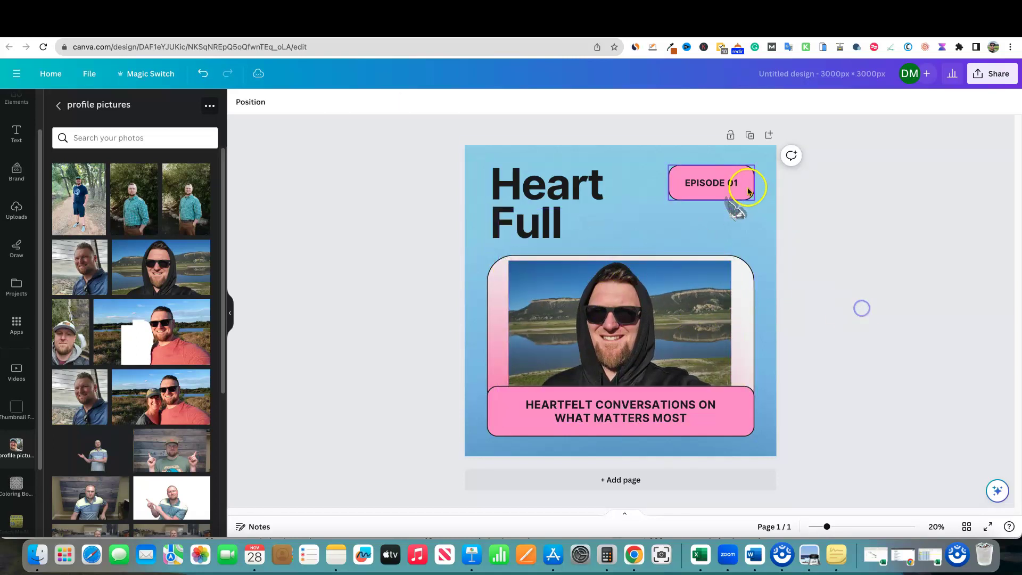
click(745, 183)
click(739, 184)
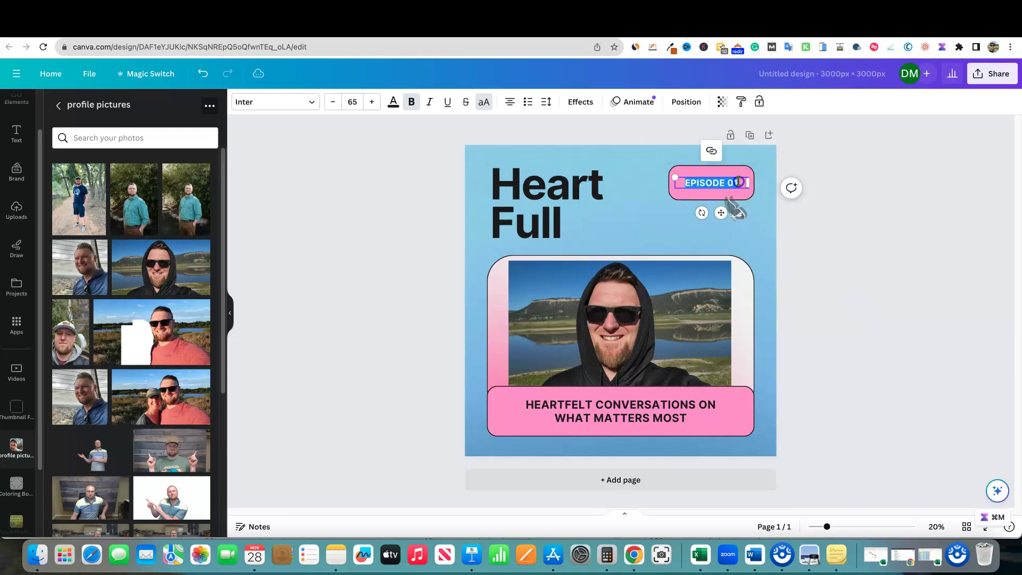
click(741, 185)
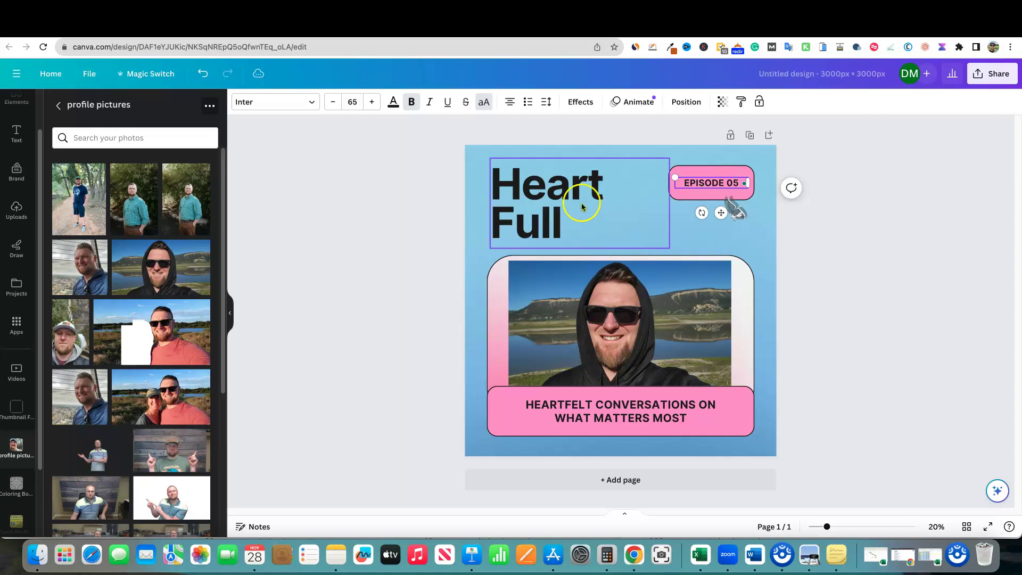
double_click(527, 218)
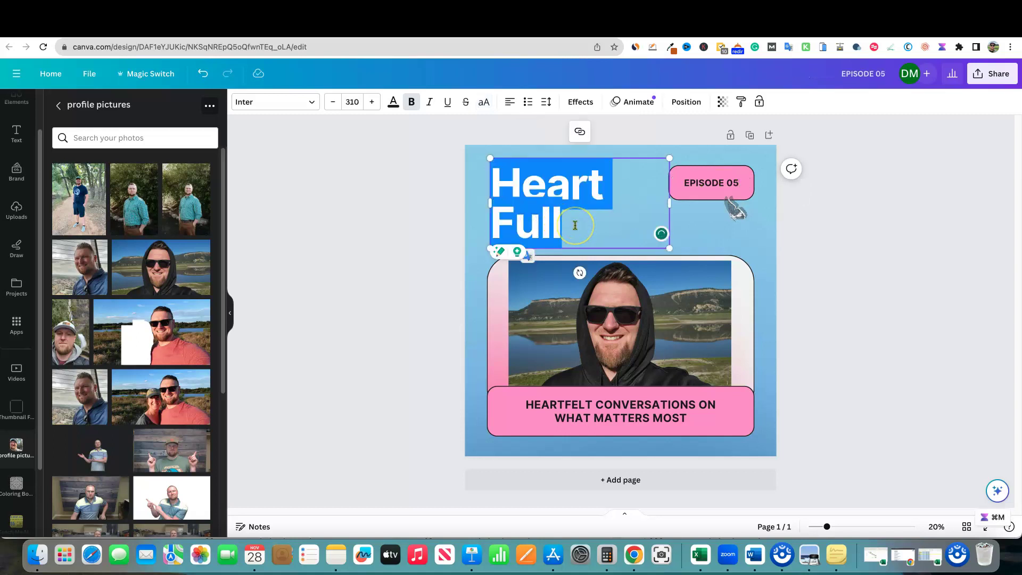
text(Healing)
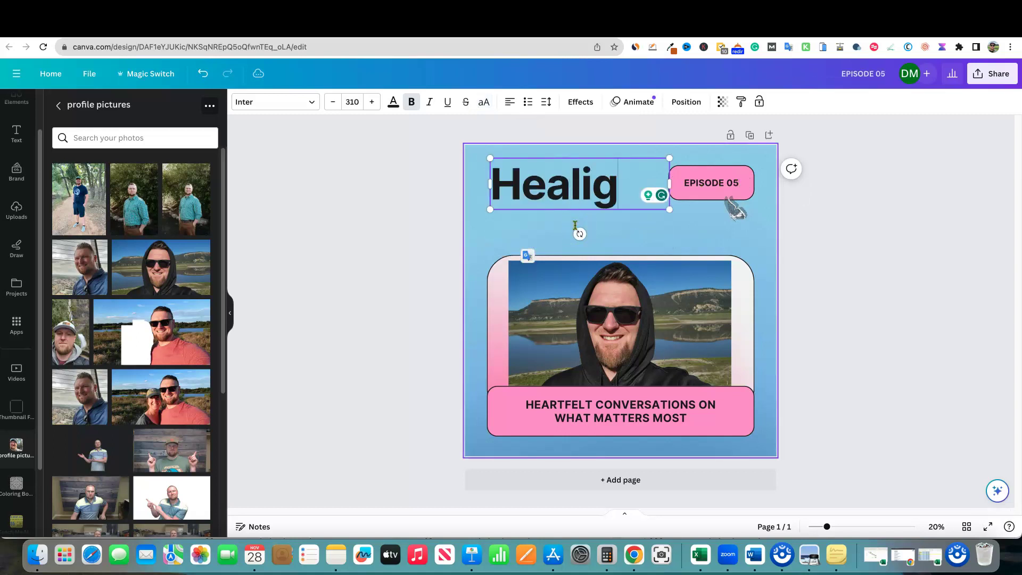
text( 101)
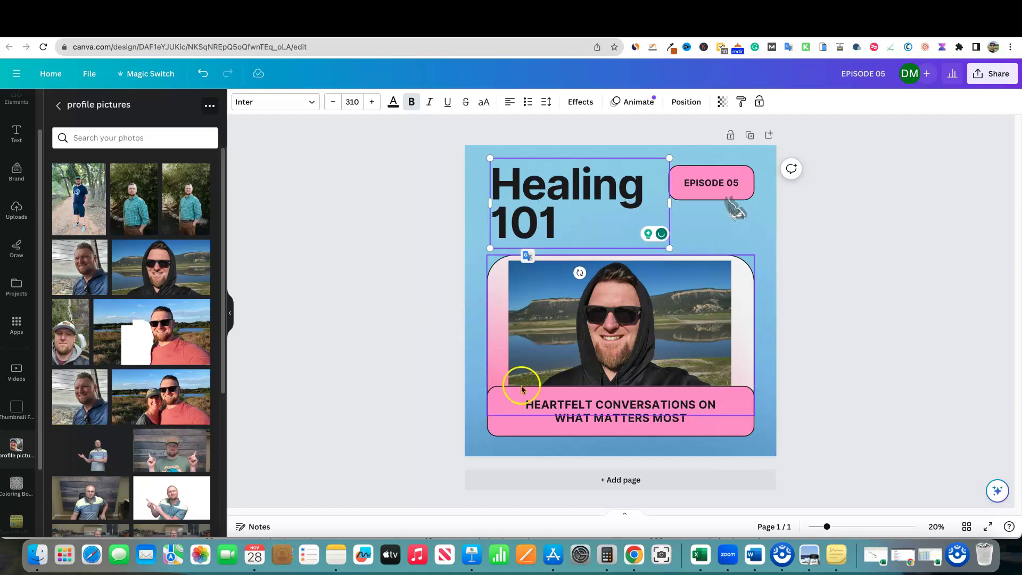
Step: Recolour the pink subtitle box under the photo to the blue Brand Kit colour
click(513, 429)
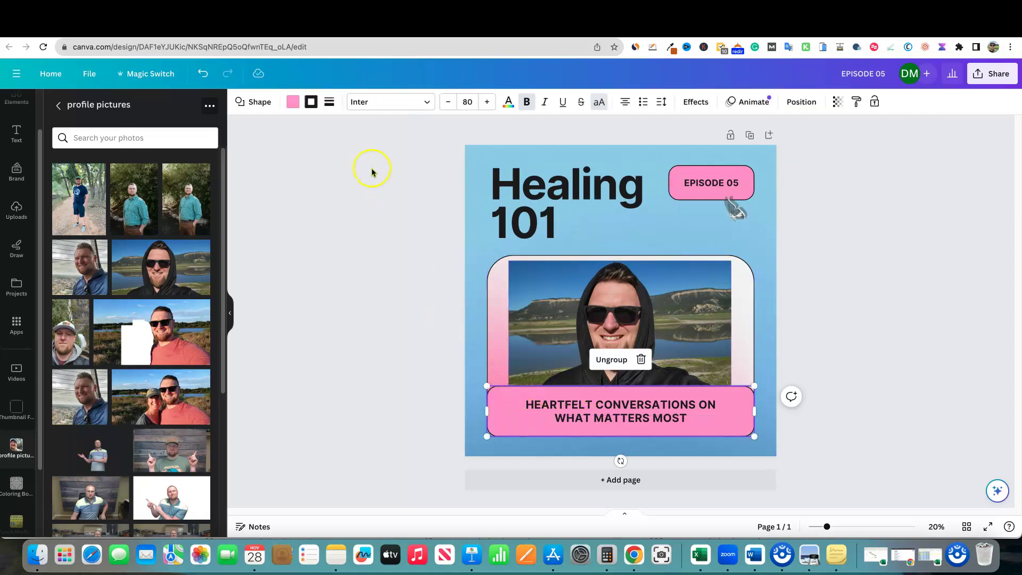
click(293, 102)
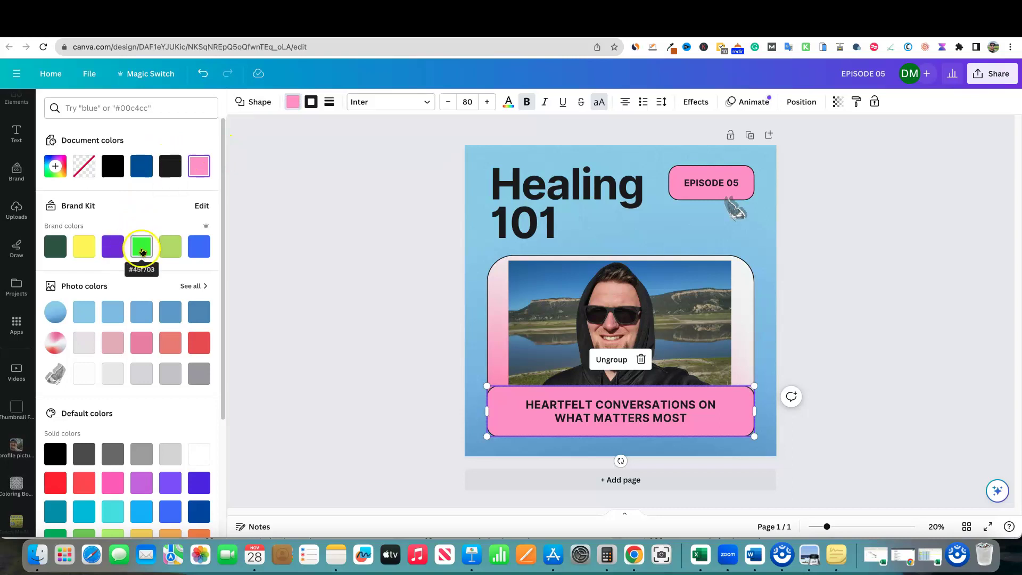
click(199, 246)
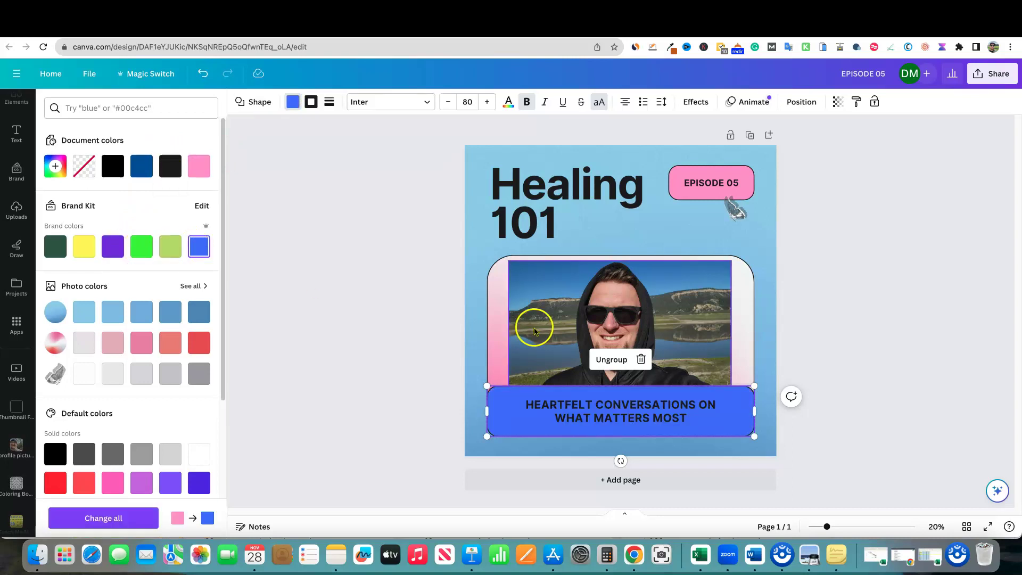
click(498, 349)
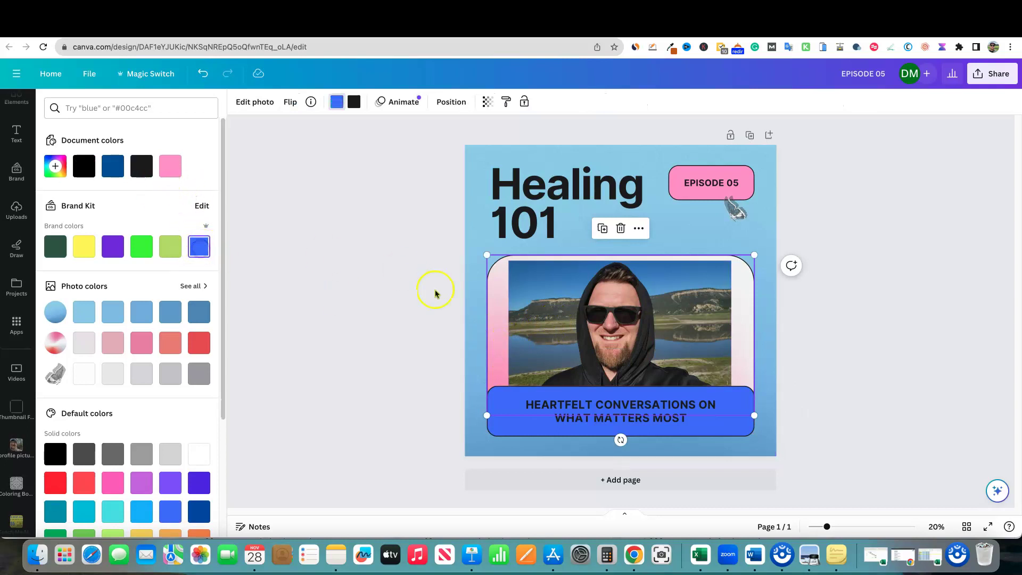
click(337, 237)
Step: Make the EPISODE 05 box the light-green brand colour
click(860, 202)
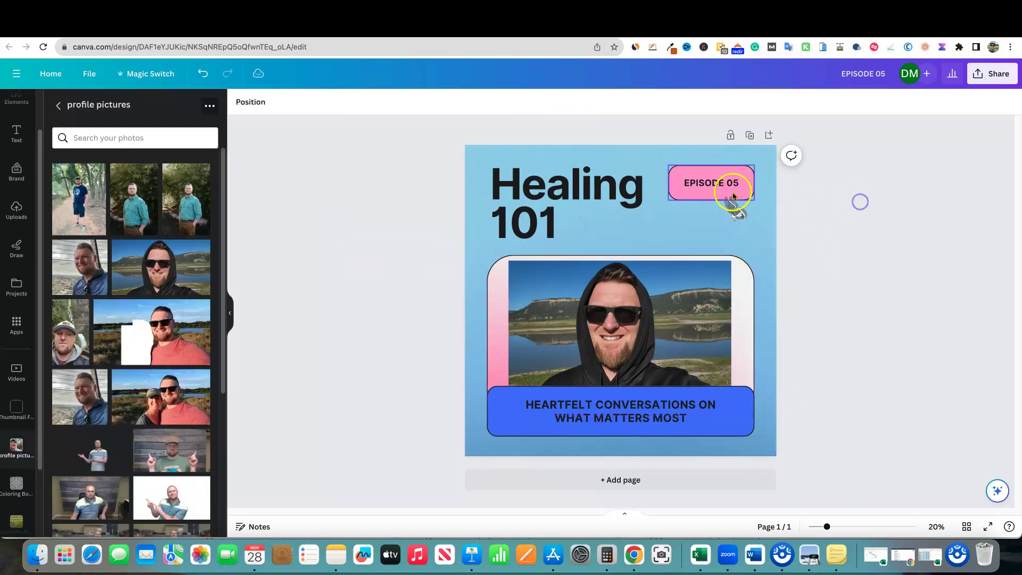
click(707, 196)
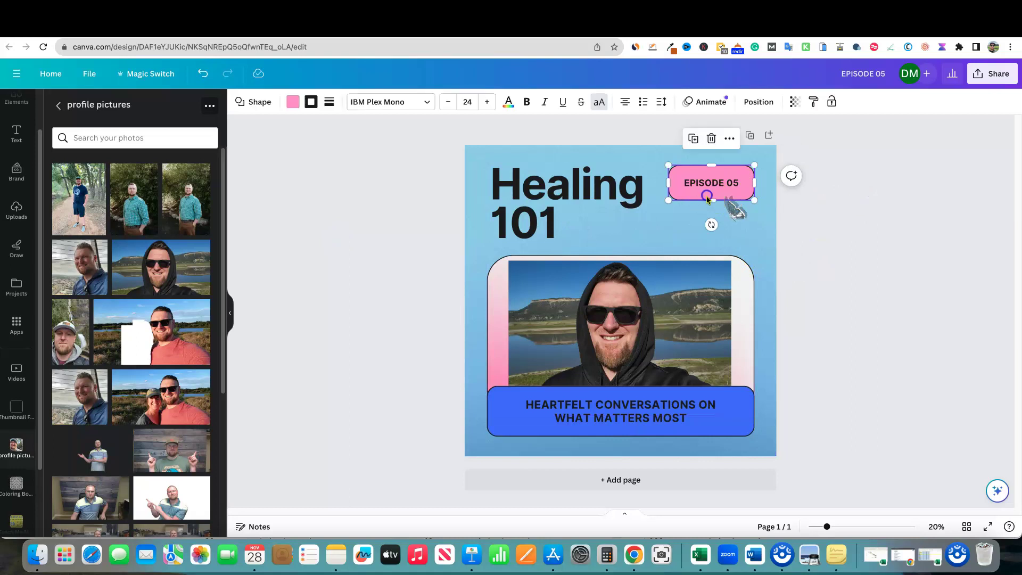
click(292, 103)
click(170, 275)
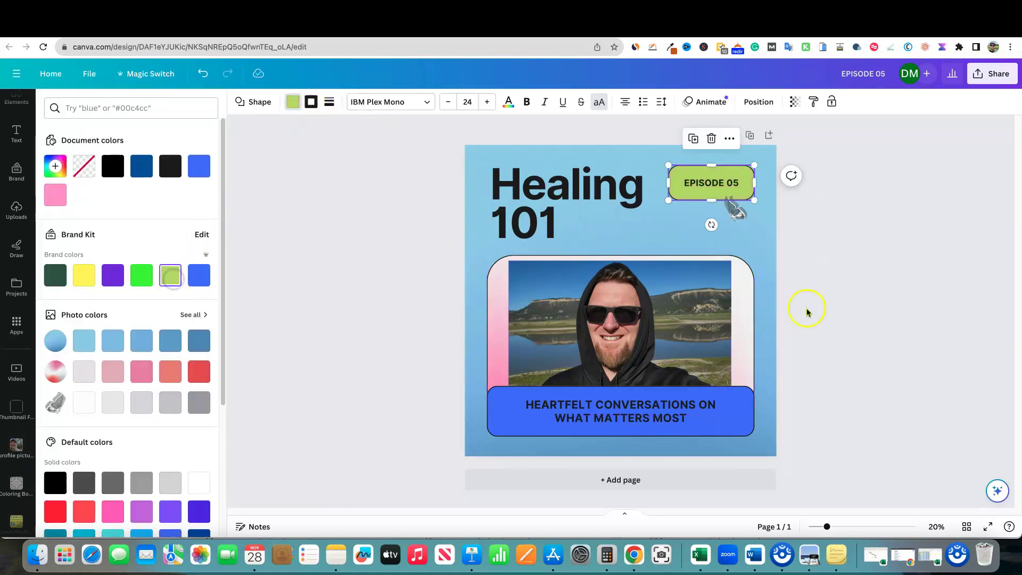
Step: Duplicate the cover design onto a second page
click(807, 309)
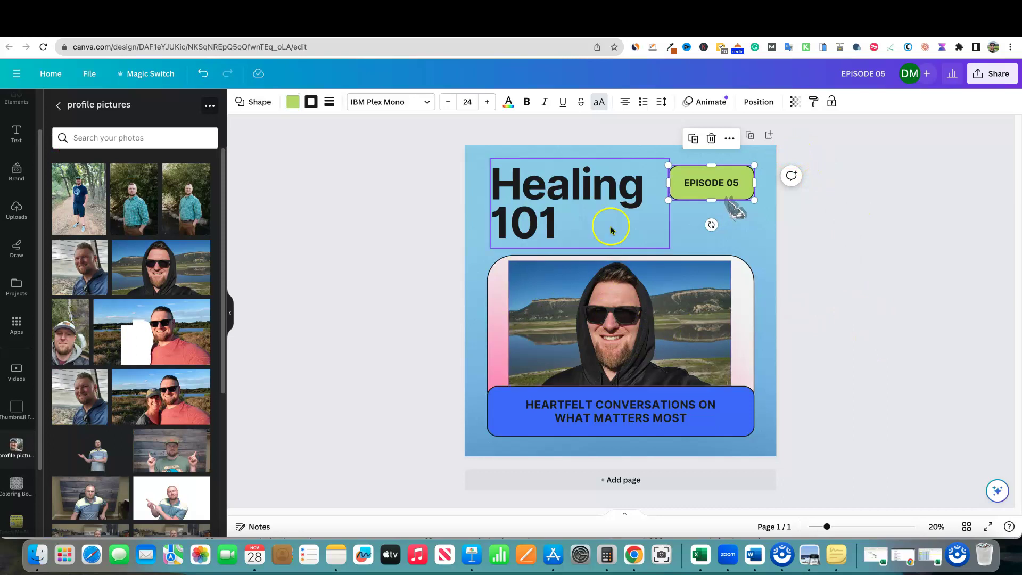
click(750, 136)
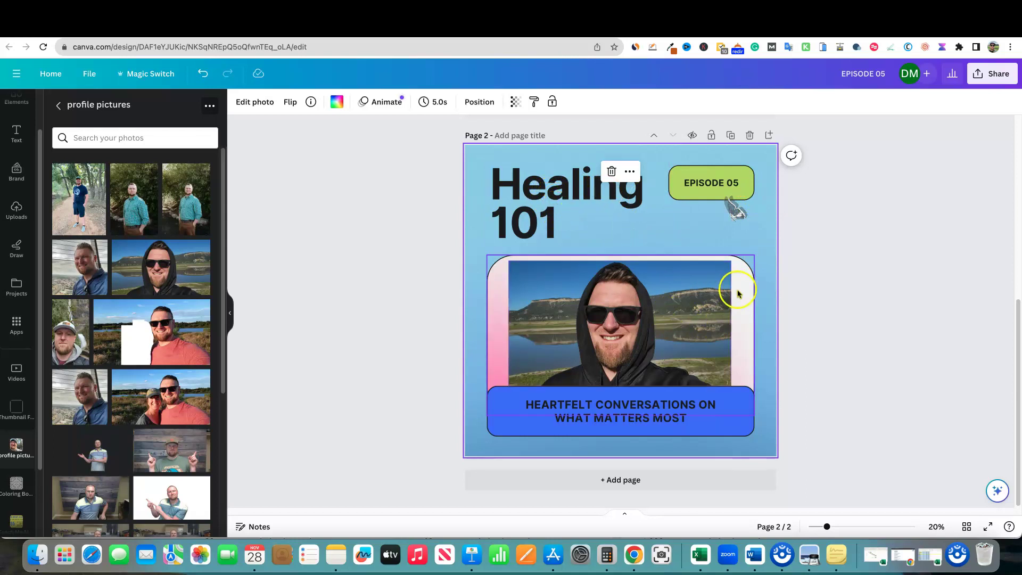
click(858, 246)
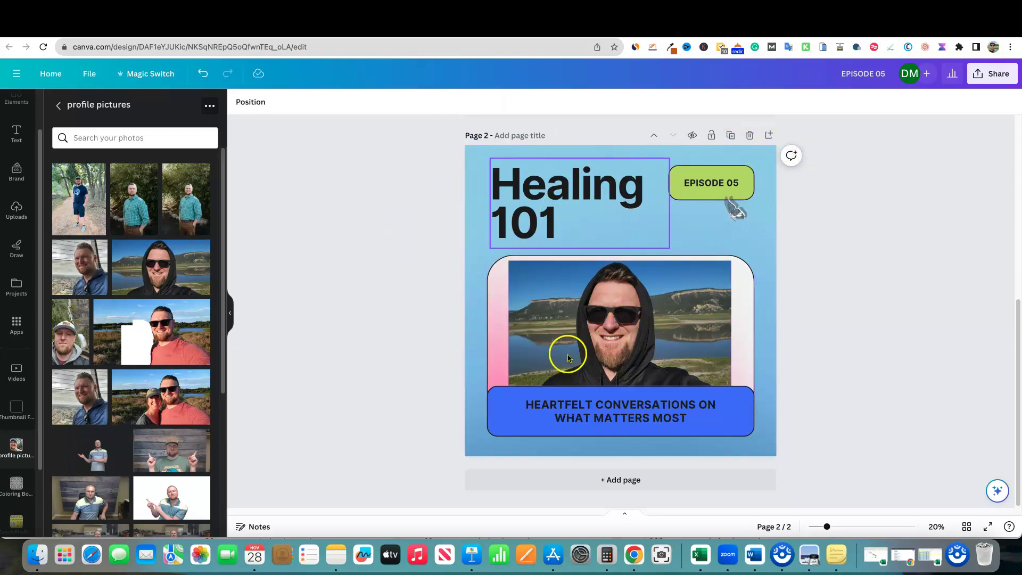
Step: Add a third page after page 2 and look through the template details and Elements panels
click(767, 134)
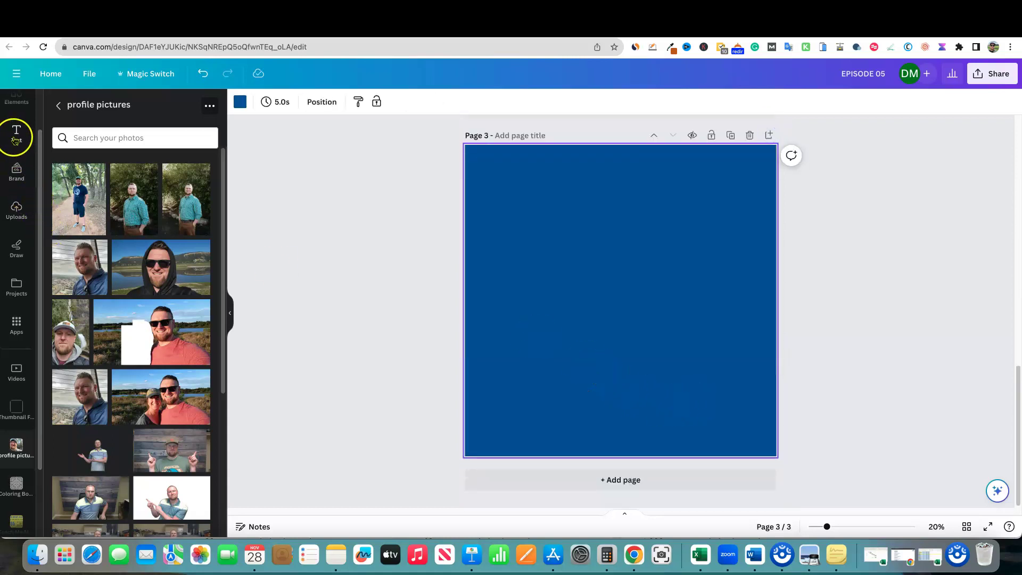
scroll(16, 170, up, 1)
click(17, 106)
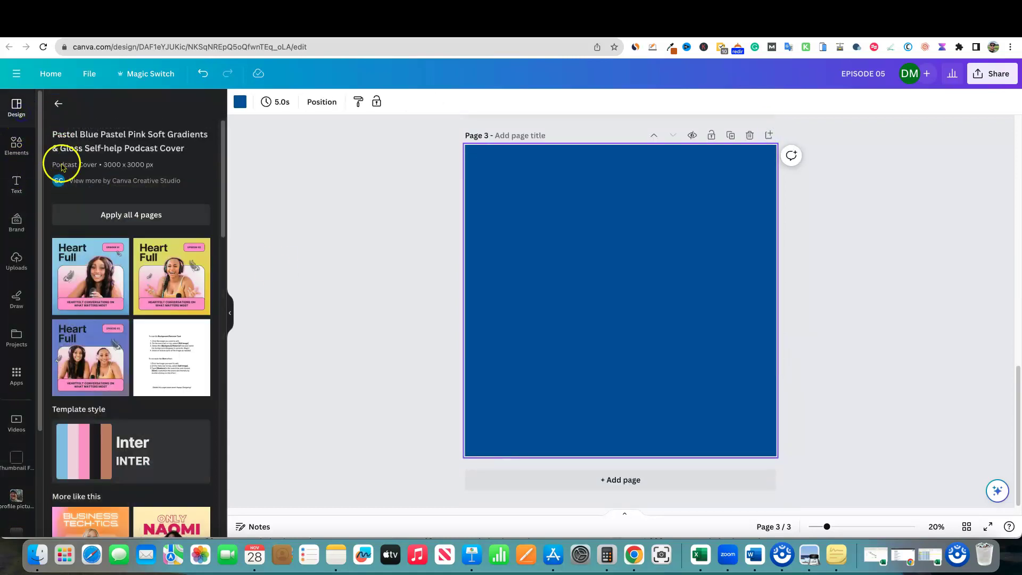
click(21, 144)
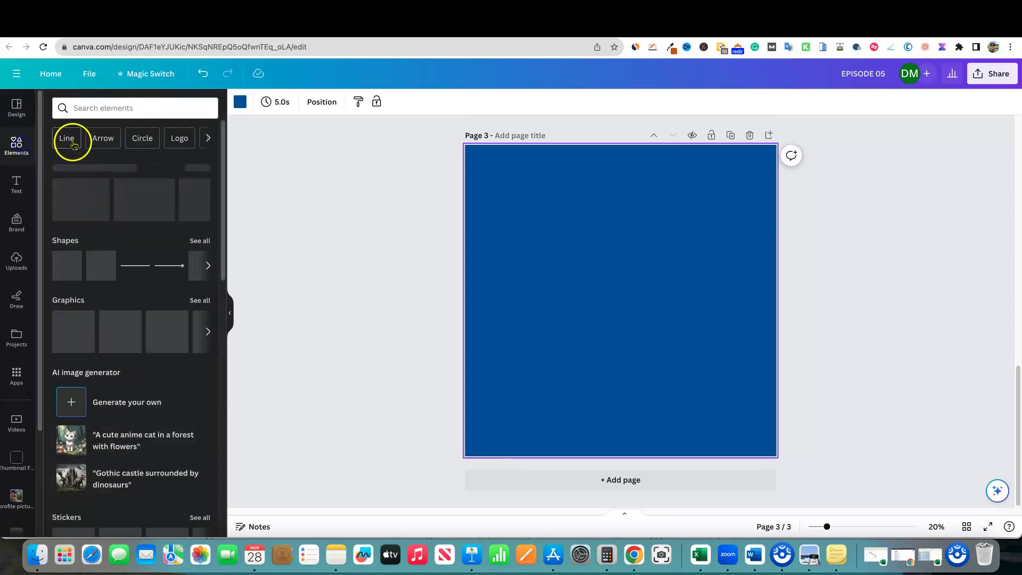
click(17, 109)
click(59, 106)
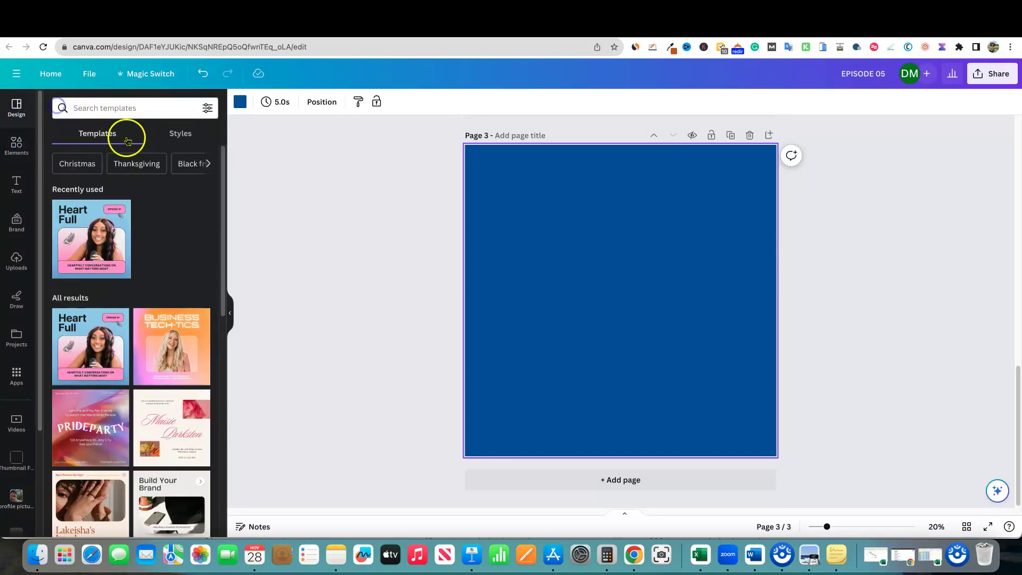
Step: Browse the template results and style combinations, then return to the Canva home page
scroll(133, 283, down, 1)
scroll(133, 283, down, 10)
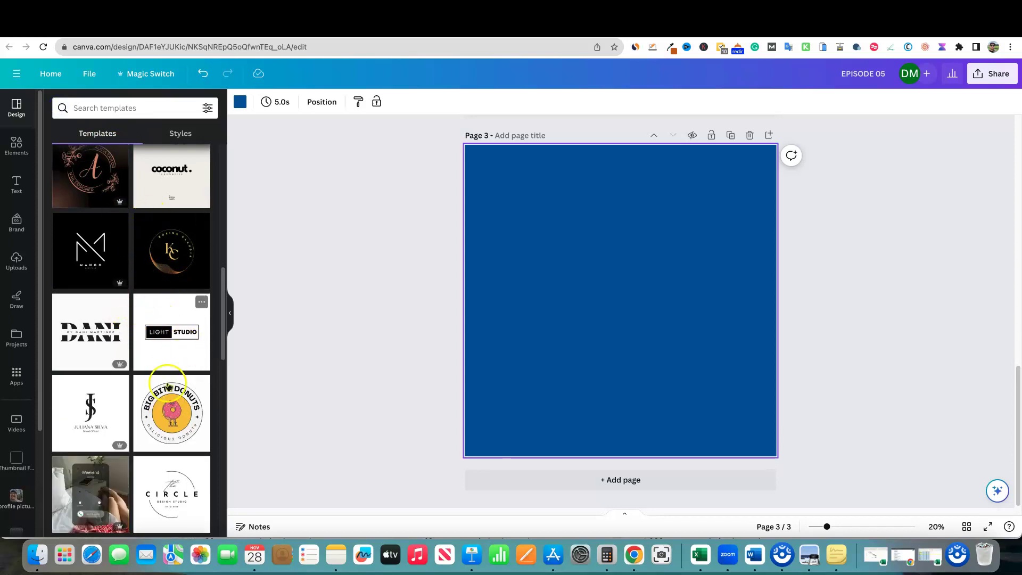
scroll(148, 338, up, 10)
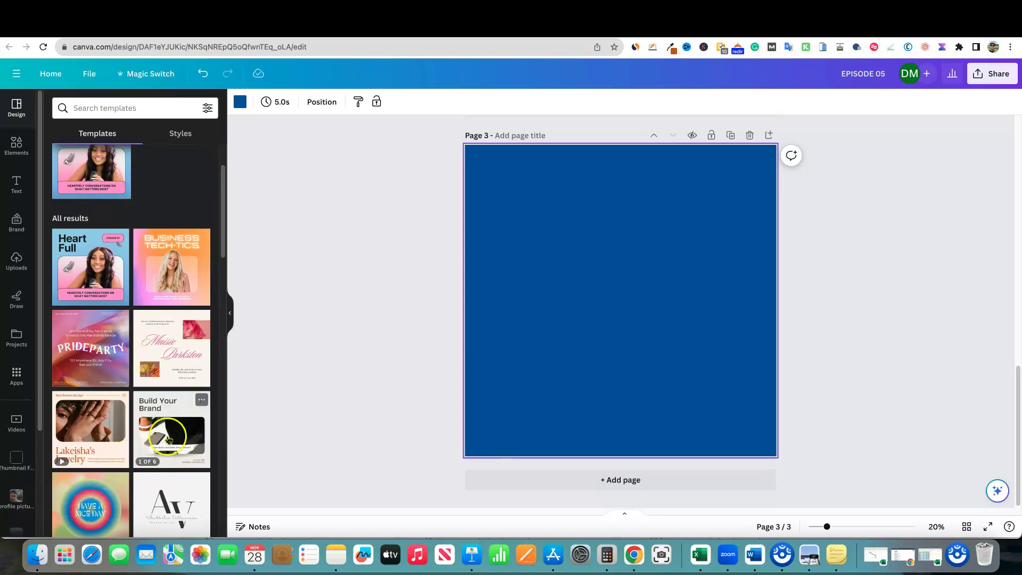
scroll(148, 312, up, 2)
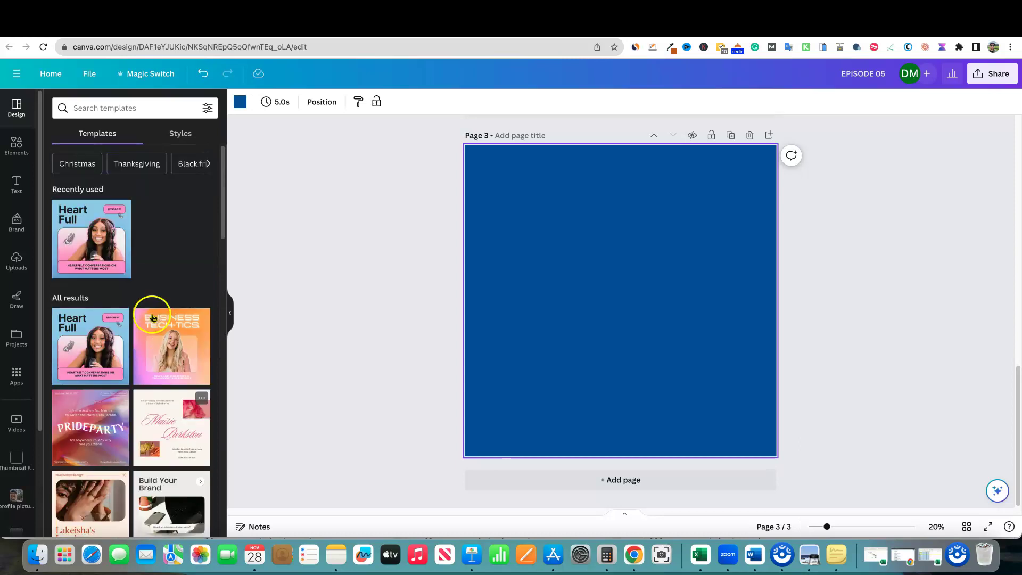
click(181, 133)
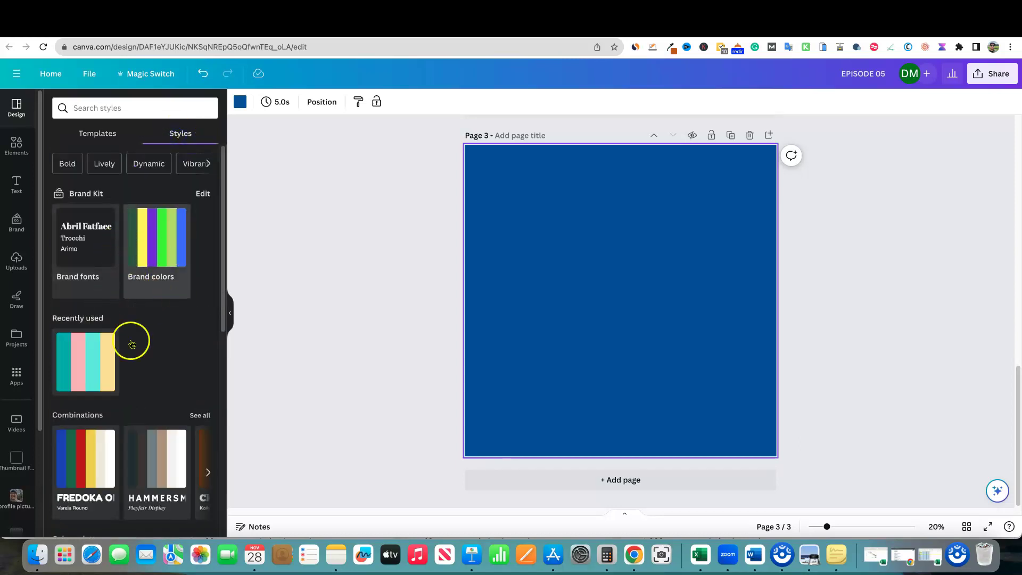
scroll(151, 495, down, 5)
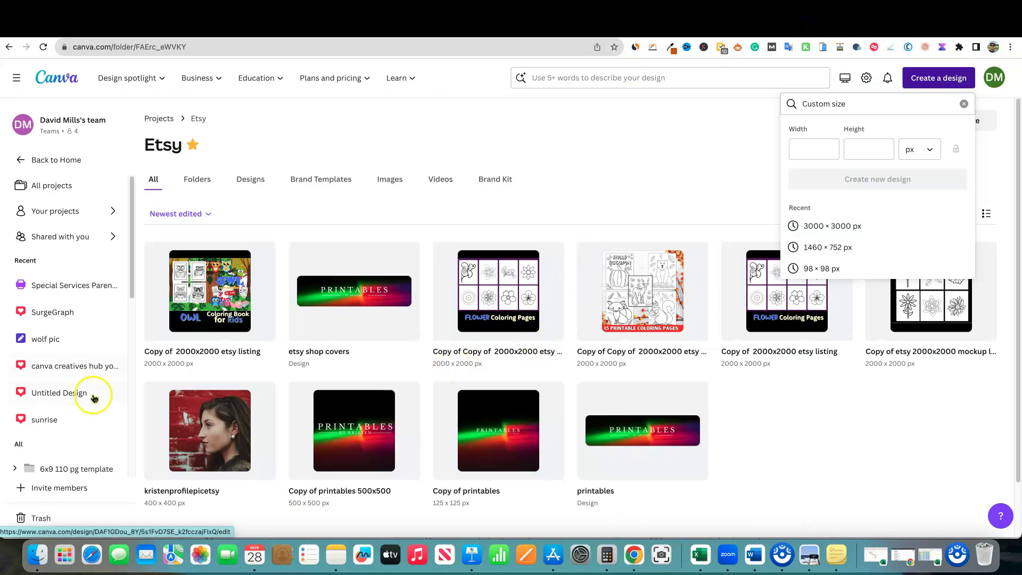
scroll(32, 393, down, 3)
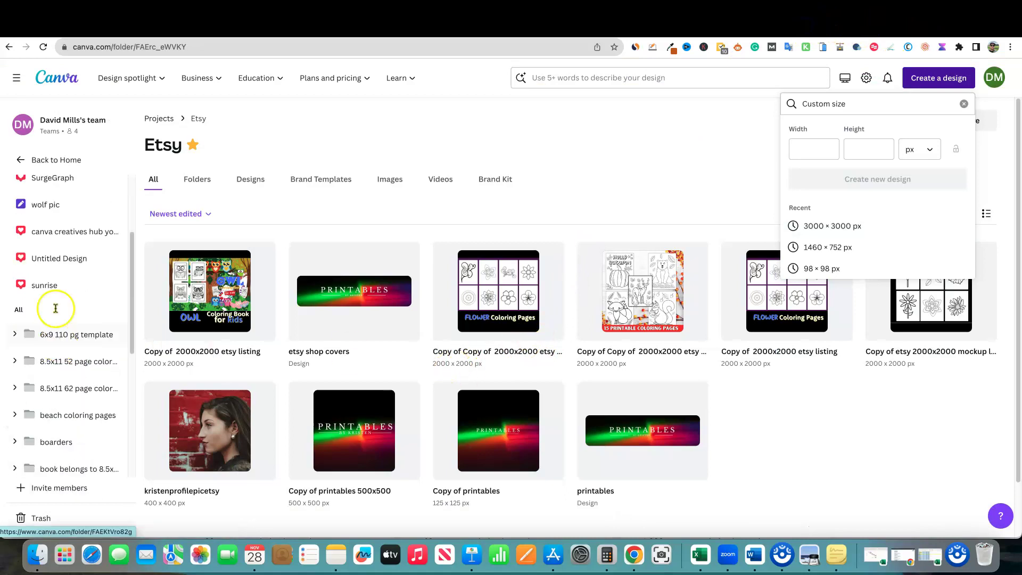
click(22, 160)
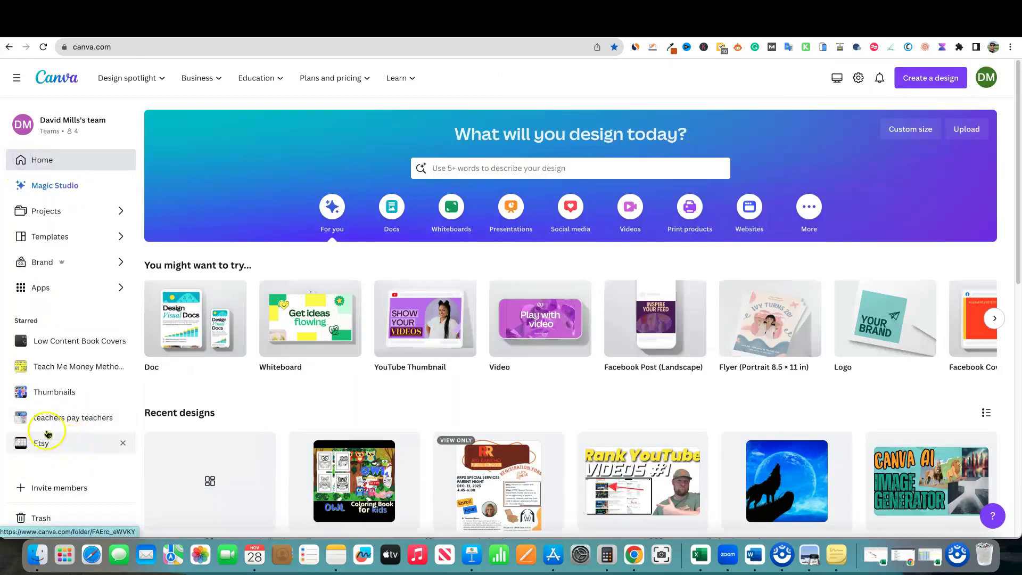
Step: Open 'flower coloring page tpt' from the teachers pay teachers folder and set the top-left flower in the first slot
click(61, 419)
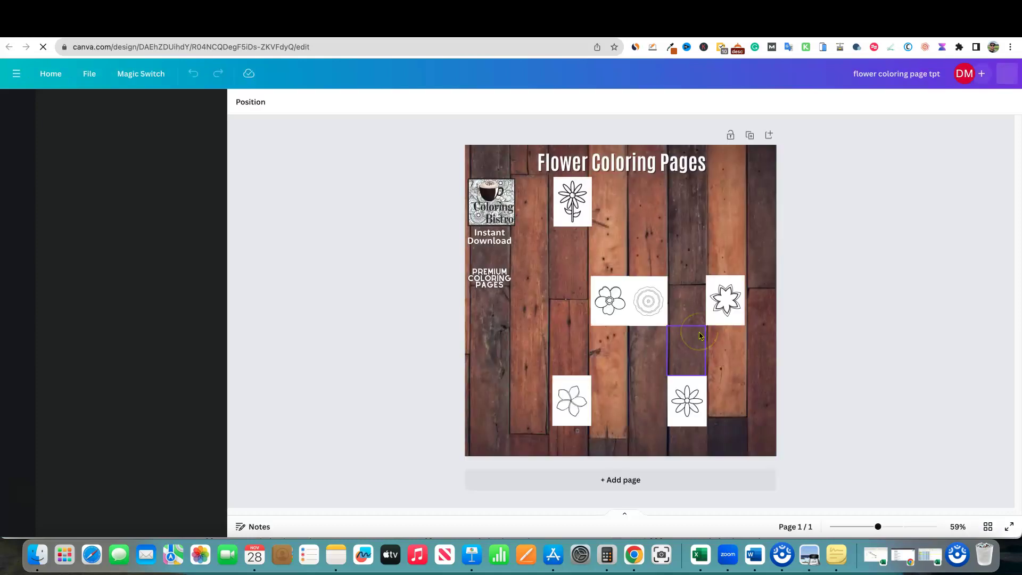
click(710, 336)
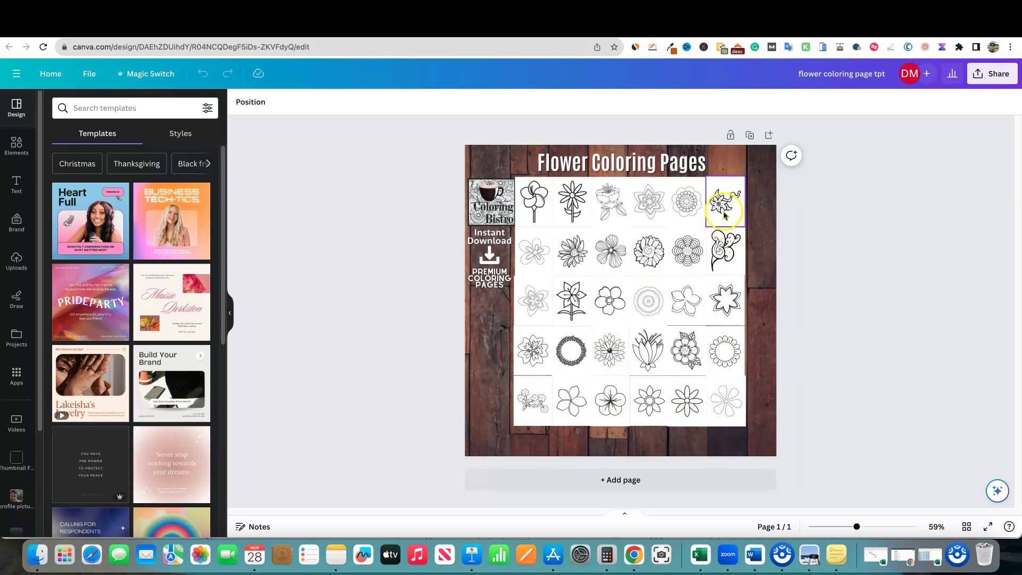
mouse_move(527, 196)
mouse_down()
mouse_move(510, 219)
mouse_move(495, 197)
mouse_move(596, 198)
mouse_move(530, 200)
mouse_up()
click(438, 202)
click(543, 202)
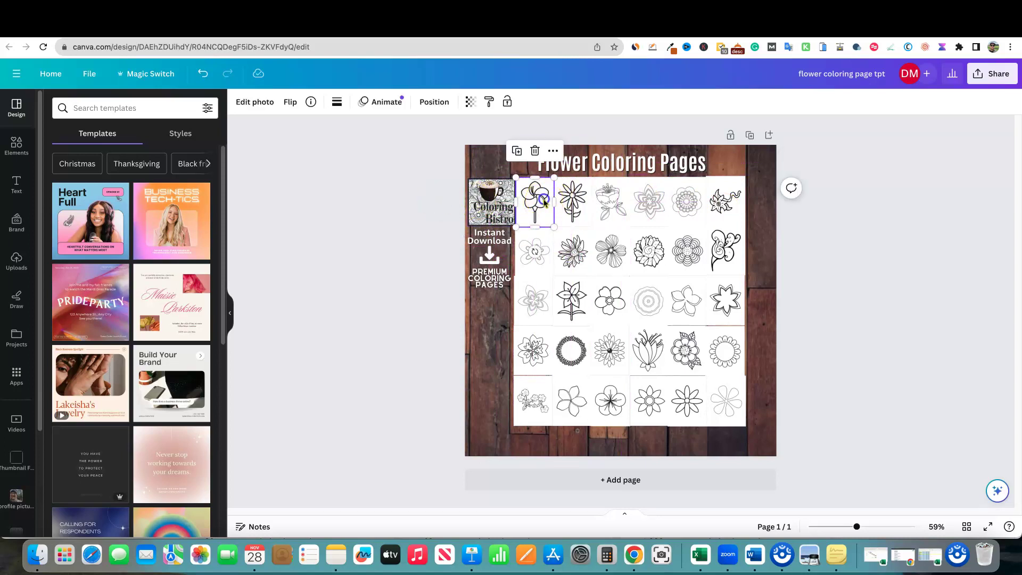
Step: Move another flower image up so it fits neatly in its grid cell
key(Escape)
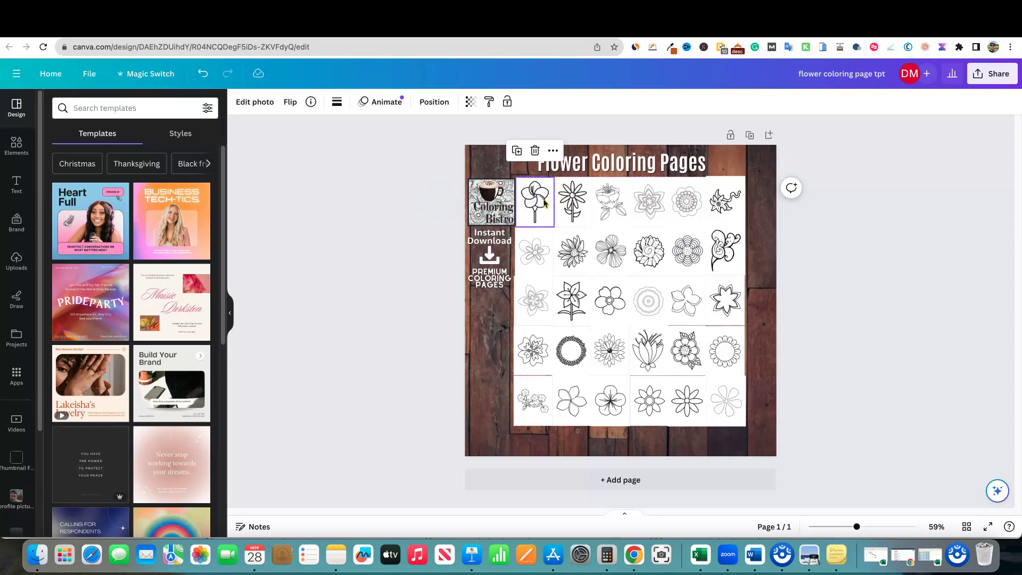
click(928, 282)
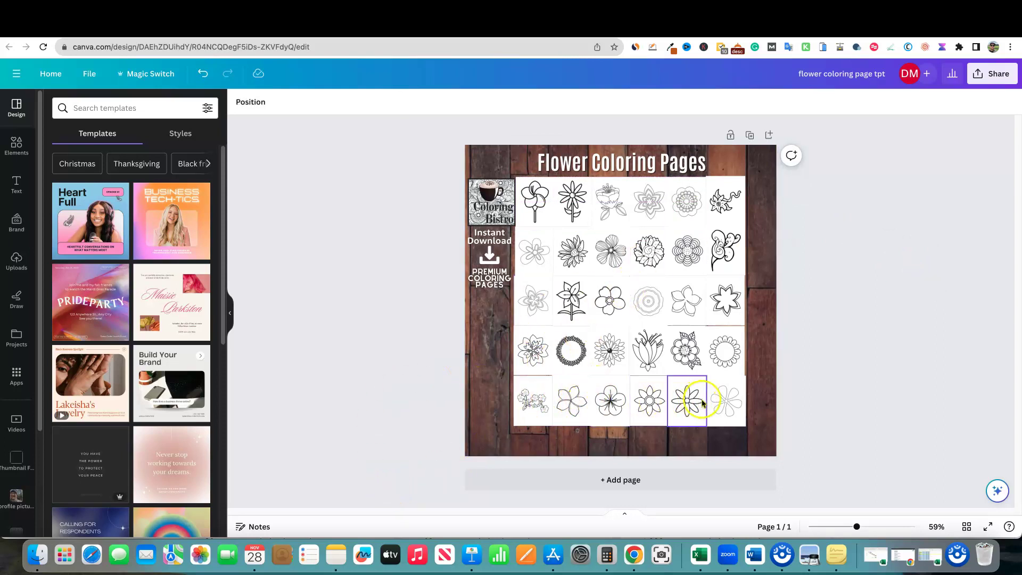
drag(702, 402, 702, 337)
click(840, 335)
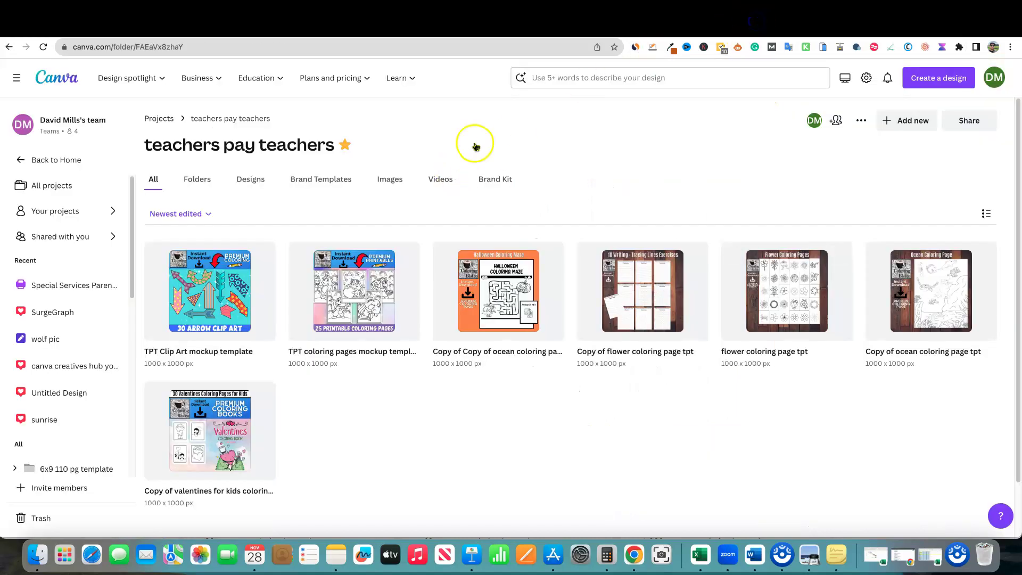
Step: Go Home, scroll through the starred Thumbnails folder's YouTube thumbnail designs, then return Home
click(24, 159)
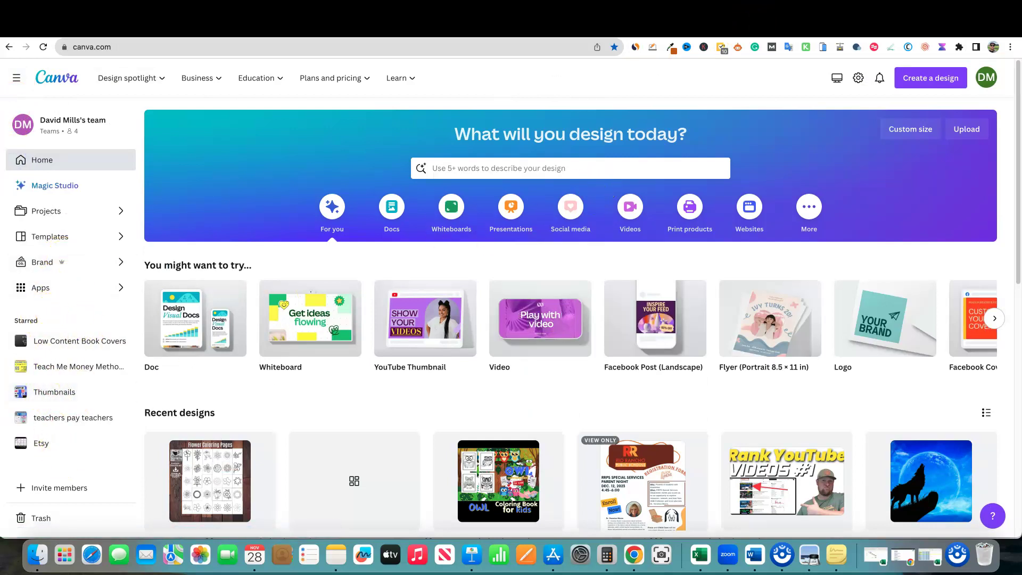
click(54, 391)
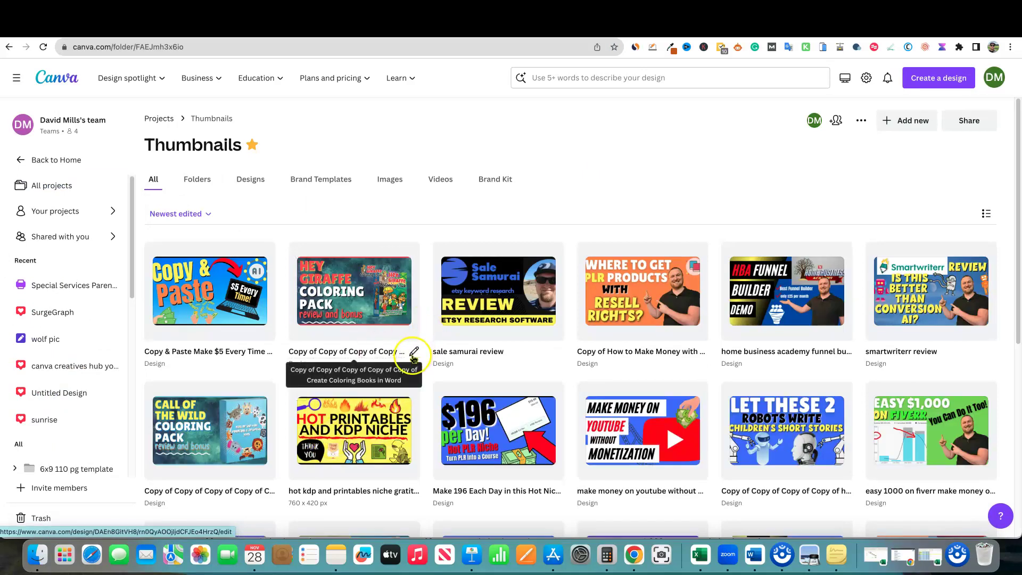
scroll(412, 361, down, 5)
scroll(412, 360, down, 8)
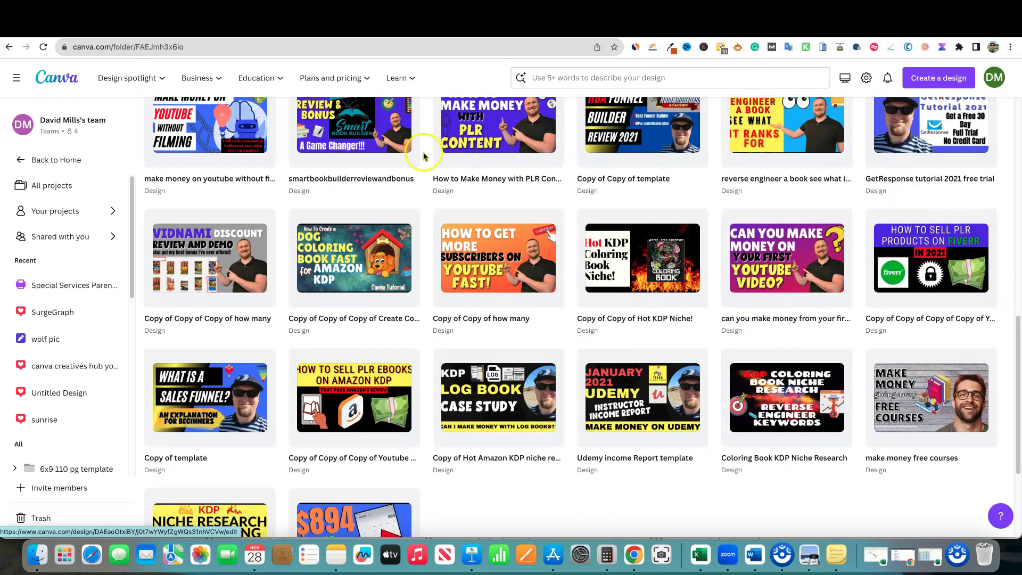
scroll(668, 323, down, 2)
scroll(668, 324, down, 2)
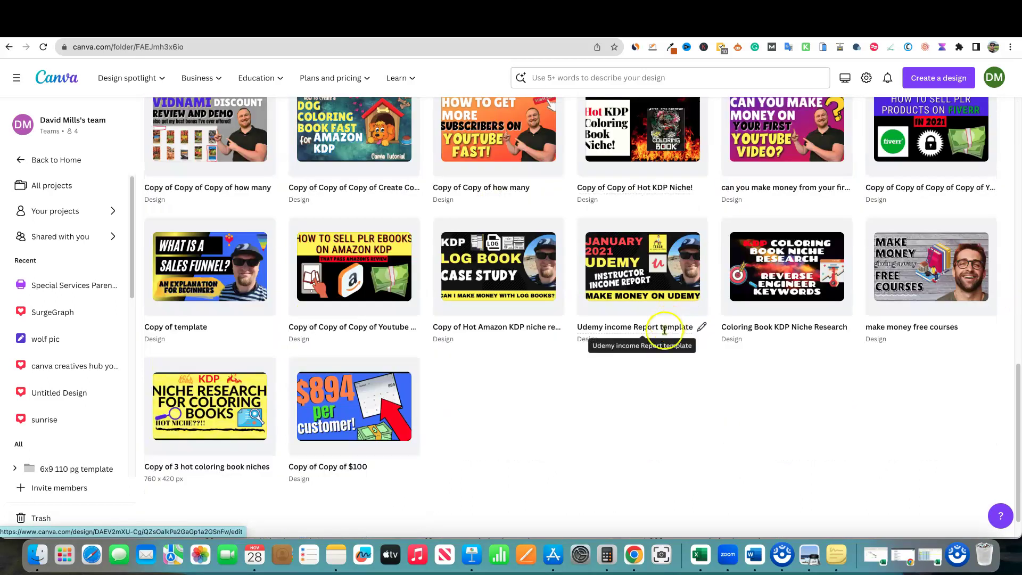
scroll(604, 365, up, 10)
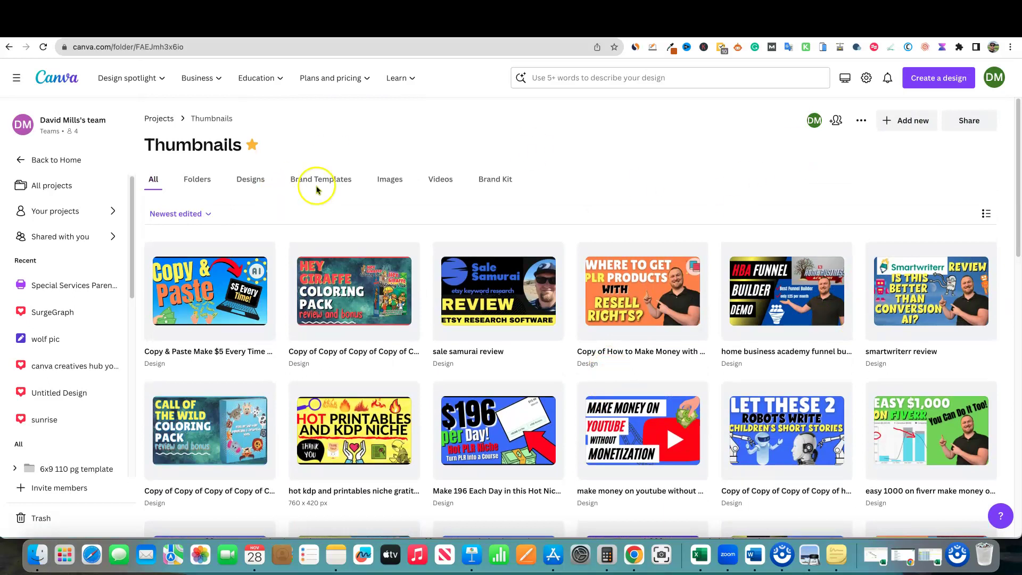
click(101, 161)
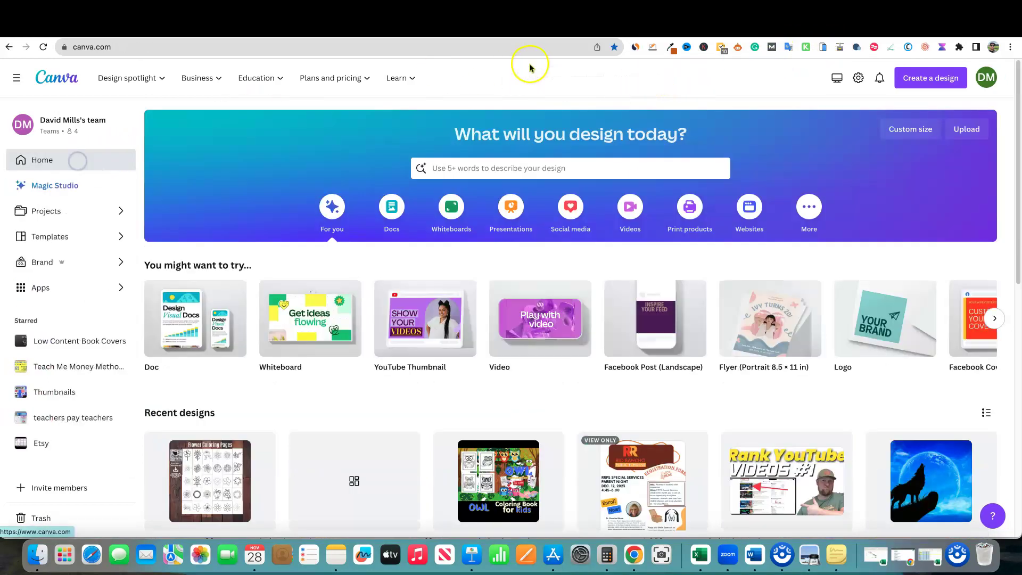
Step: Search templates for 'coloring' and browse the 'christmas coloring' results
click(547, 170)
text(coloring)
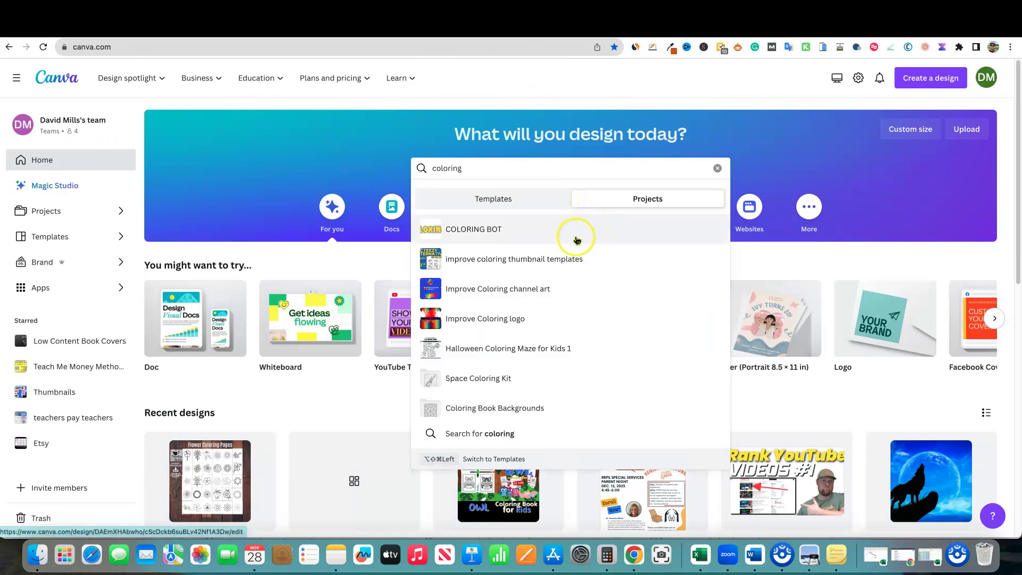
click(509, 197)
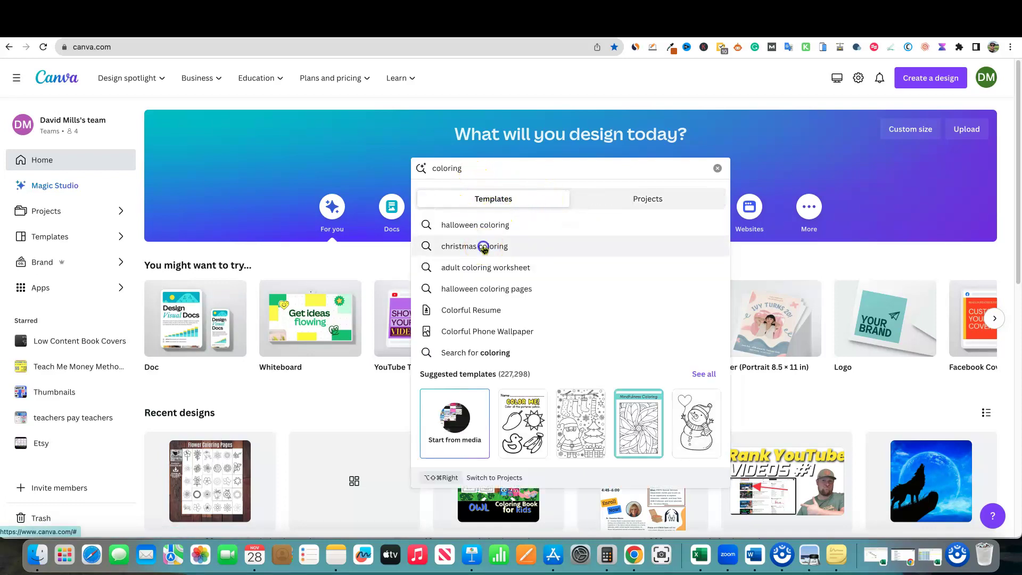
click(484, 248)
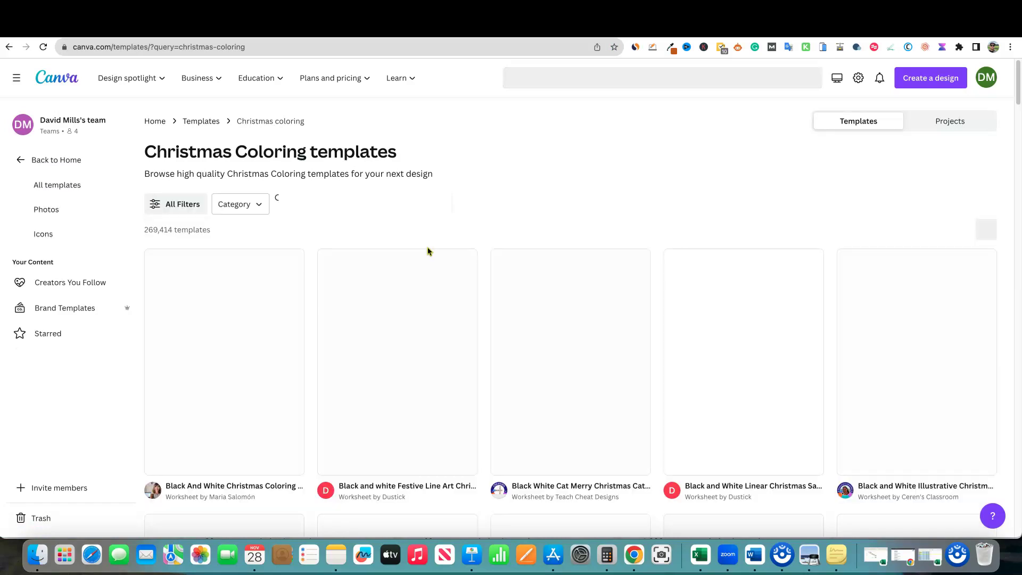
scroll(435, 340, down, 1)
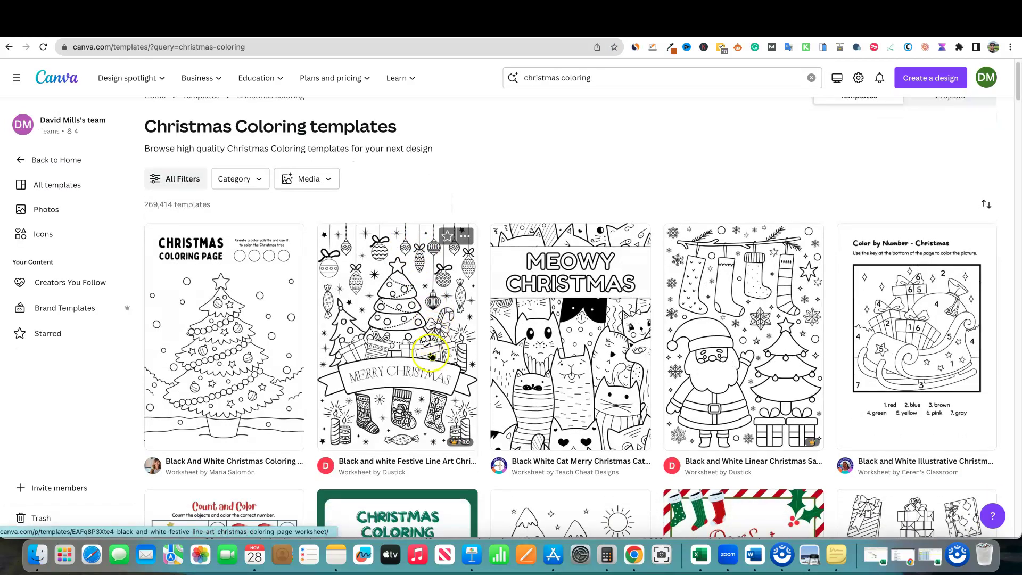
scroll(354, 391, down, 2)
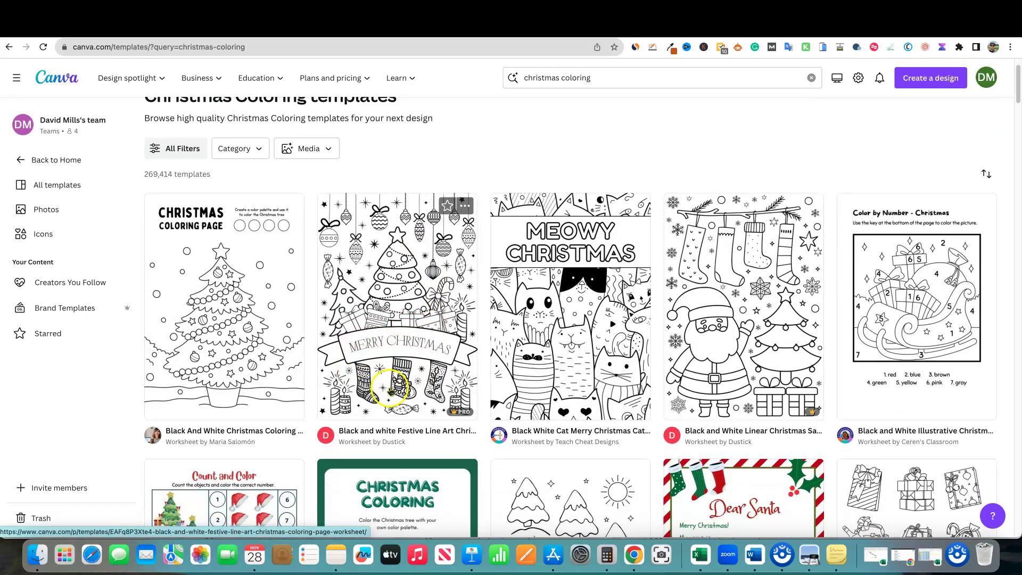
Step: Open the Festive Line Art Christmas Coloring Page Worksheet template and scroll its preview
click(418, 263)
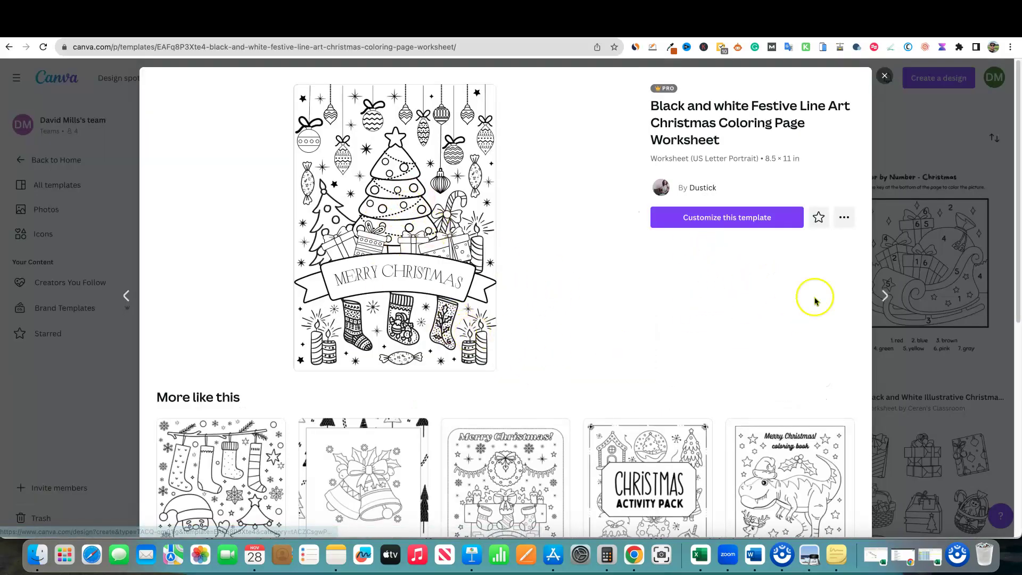
click(844, 219)
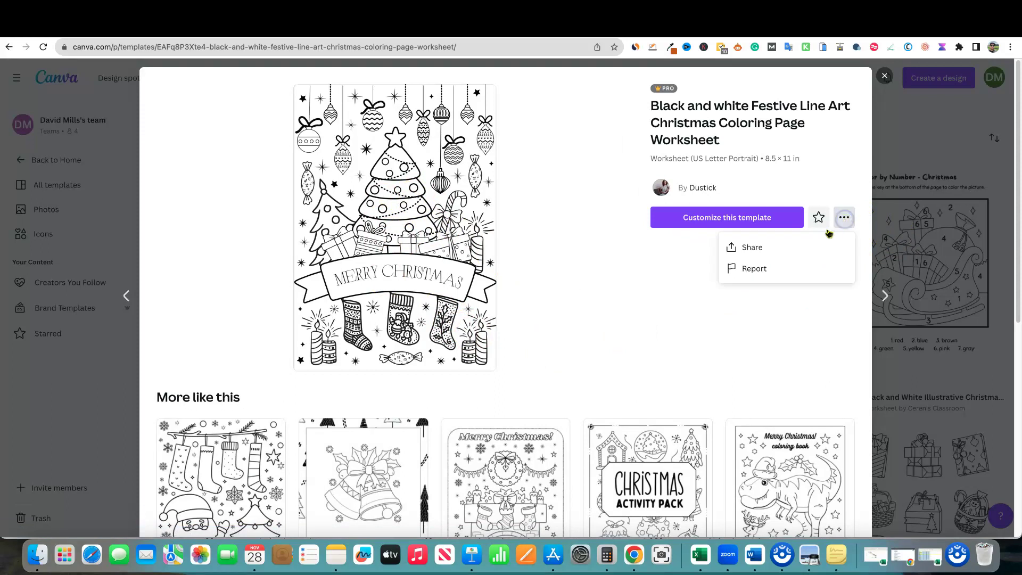
click(755, 264)
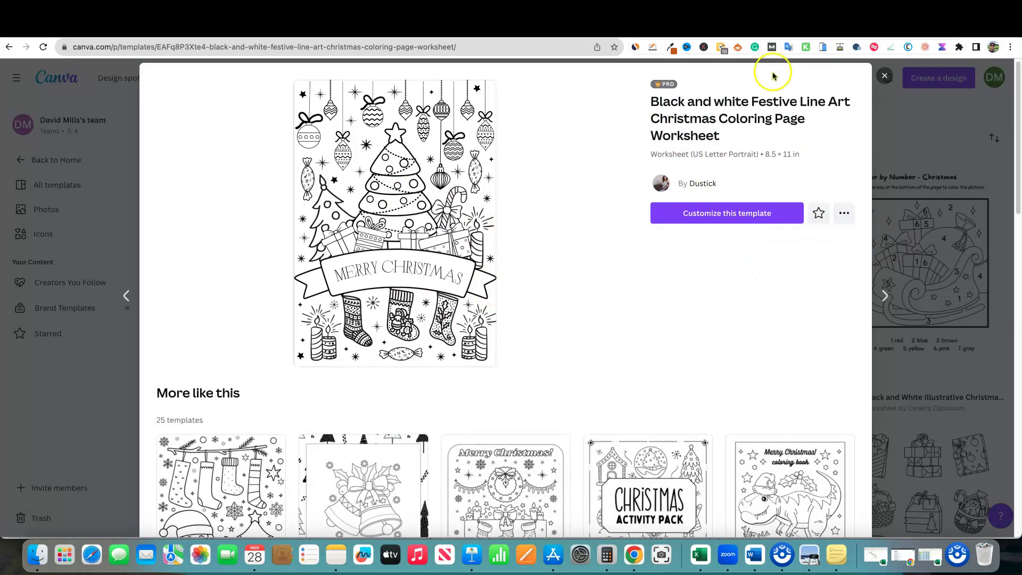
scroll(575, 216, down, 10)
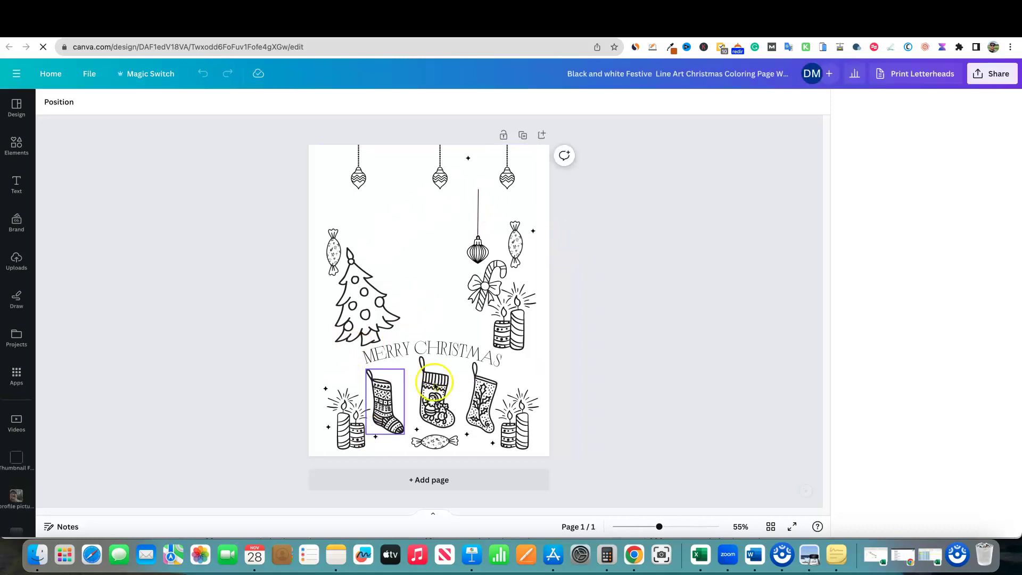
Step: Nudge the right stocking lower and drag the tree-and-banner illustration down-left
click(480, 398)
mouse_move(481, 398)
mouse_down()
mouse_move(452, 407)
mouse_move(519, 418)
mouse_move(449, 420)
mouse_move(474, 418)
mouse_move(421, 335)
mouse_move(422, 413)
mouse_move(482, 404)
mouse_up()
click(628, 327)
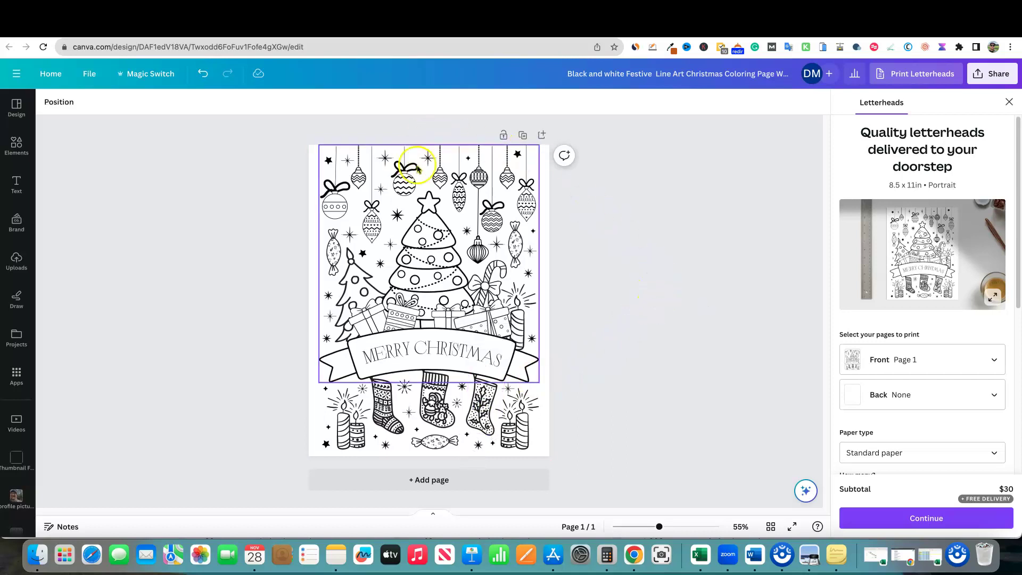
click(407, 186)
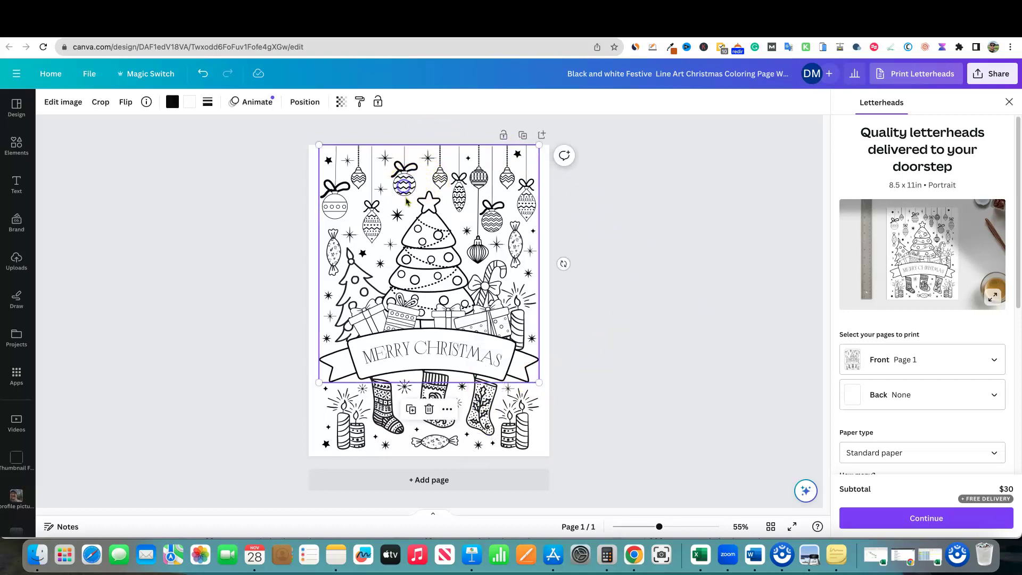
click(601, 206)
click(400, 193)
drag(385, 239, 350, 404)
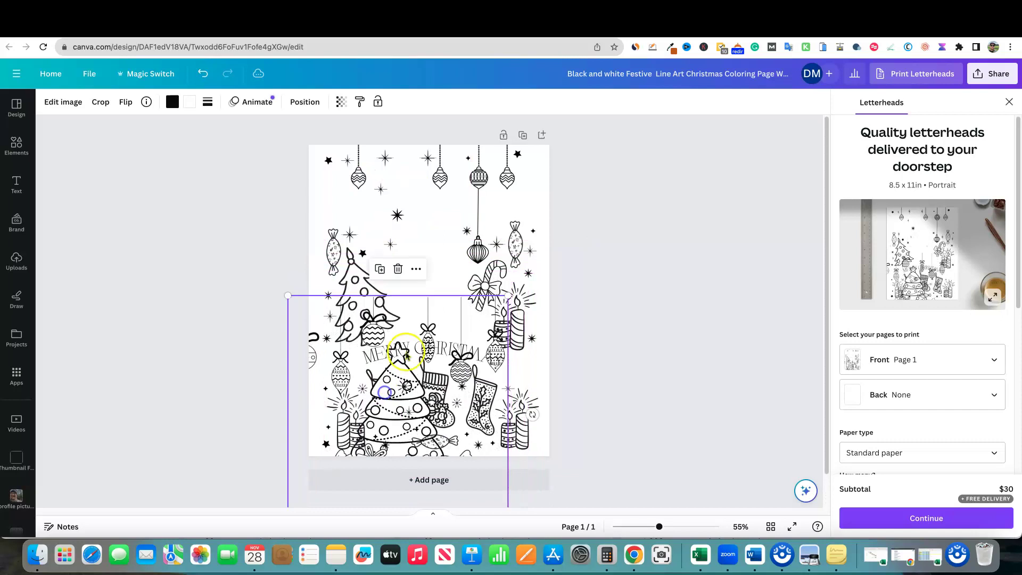
Step: Delete the three hanging ornaments along the top of the page
click(440, 178)
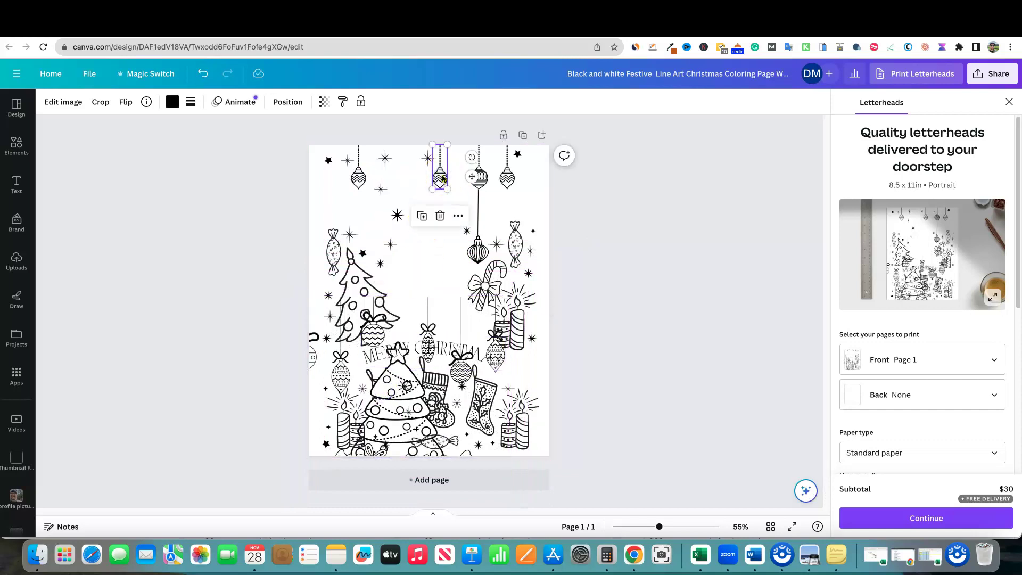
key(Delete)
click(353, 176)
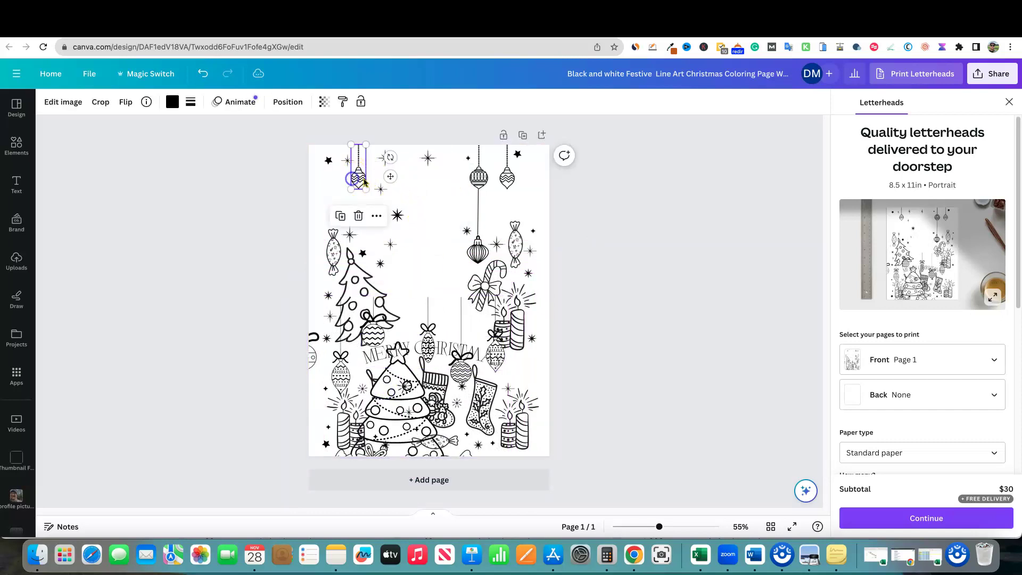
key(Delete)
click(507, 176)
key(Delete)
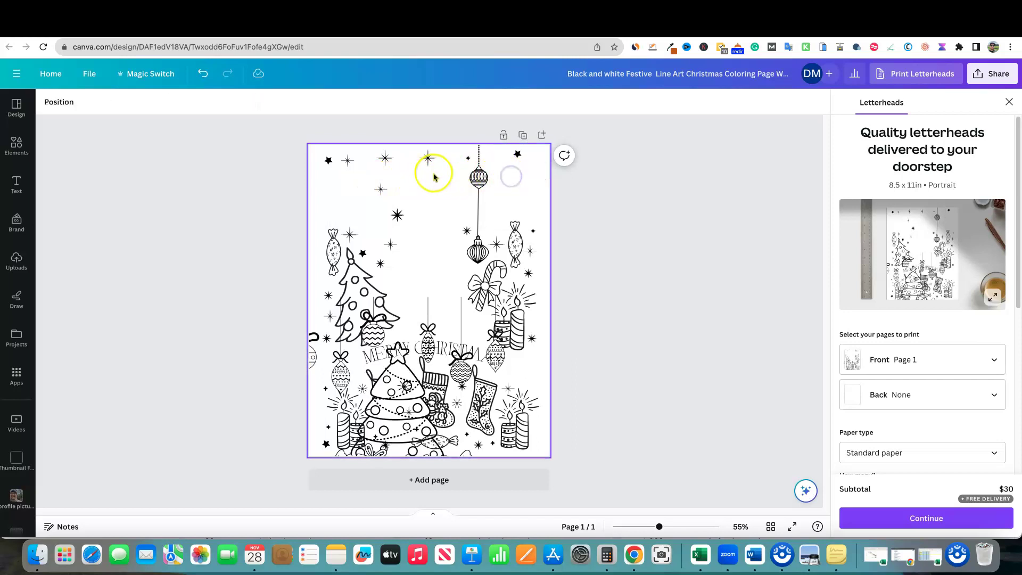
Step: Search Elements for 'christmas decorations' and filter the results to Pro graphics
click(23, 155)
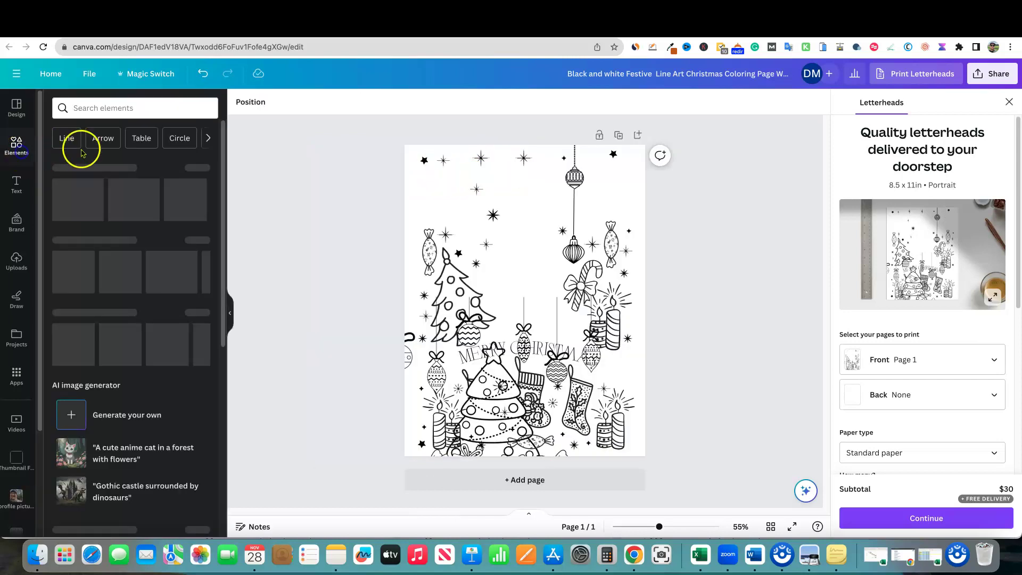
click(97, 108)
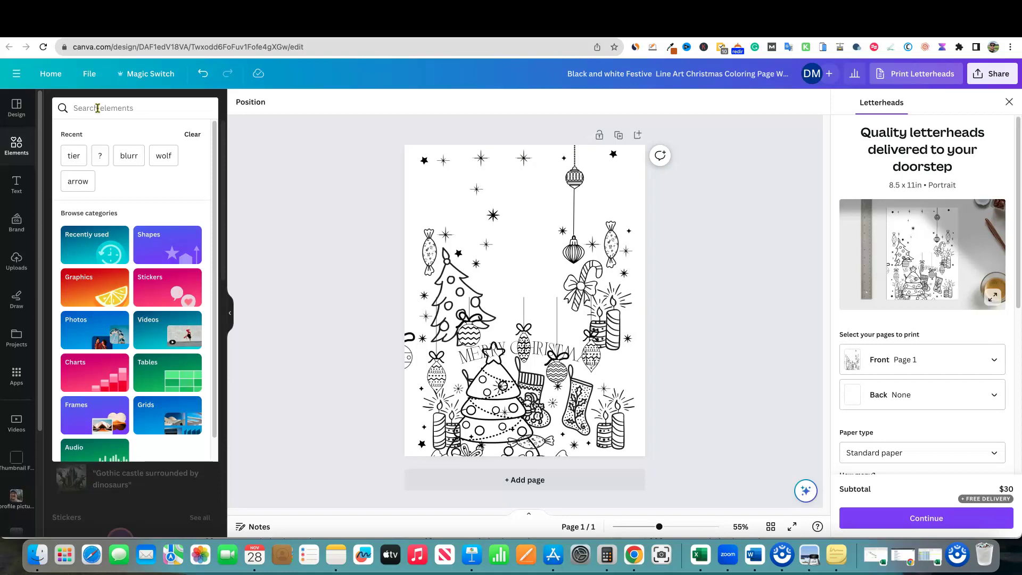
text(christmas dec)
click(92, 151)
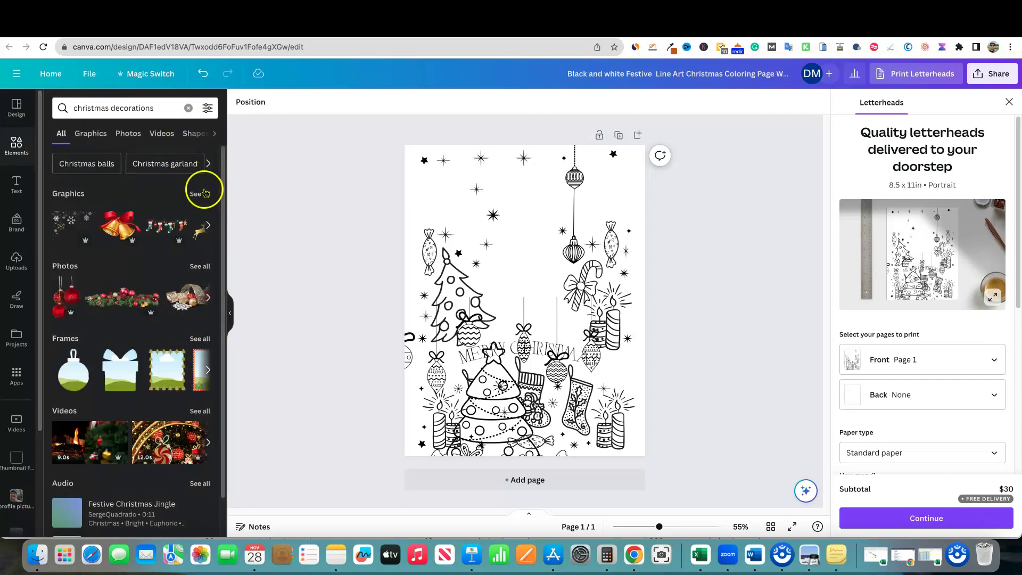
click(101, 138)
click(208, 108)
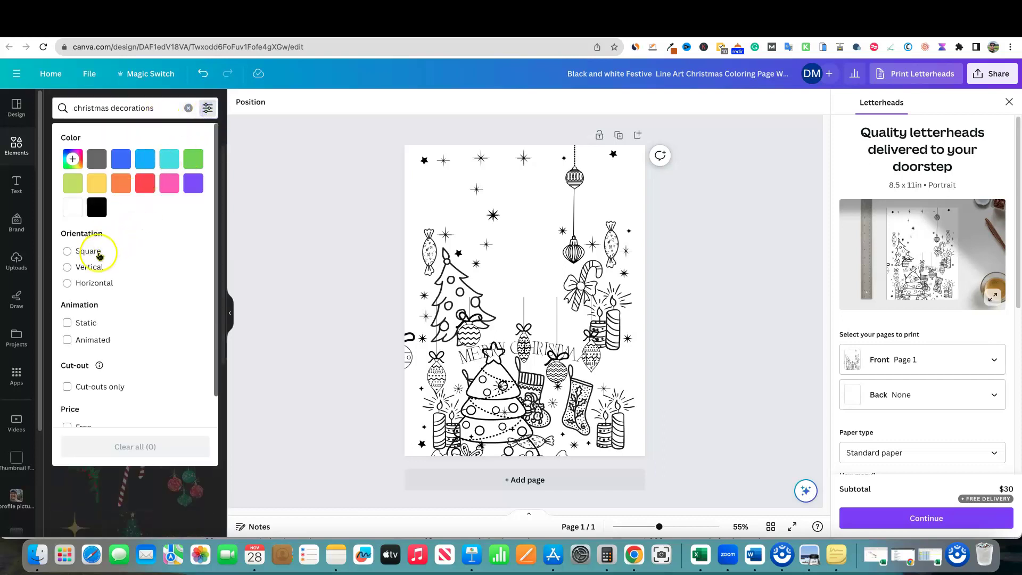
scroll(93, 379, down, 2)
click(91, 411)
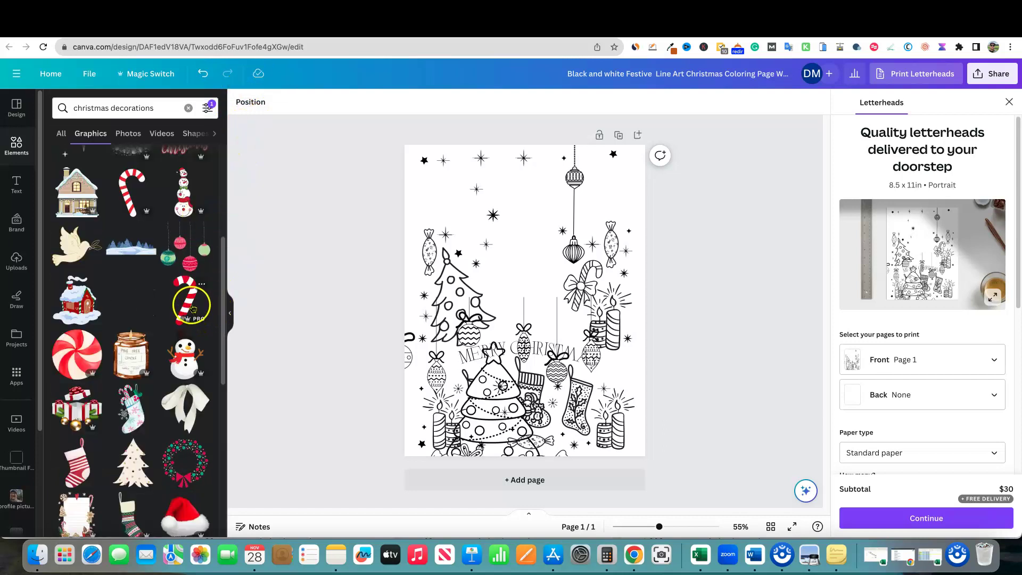
Step: Add the candy cane, shrink it at the top centre, and move the tree artwork back up
click(187, 301)
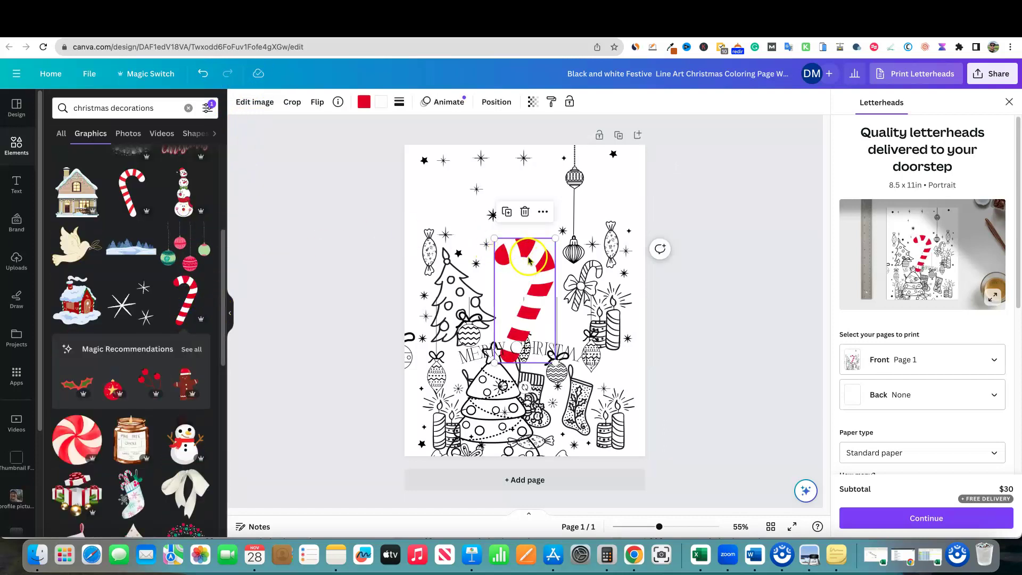
drag(529, 260, 470, 181)
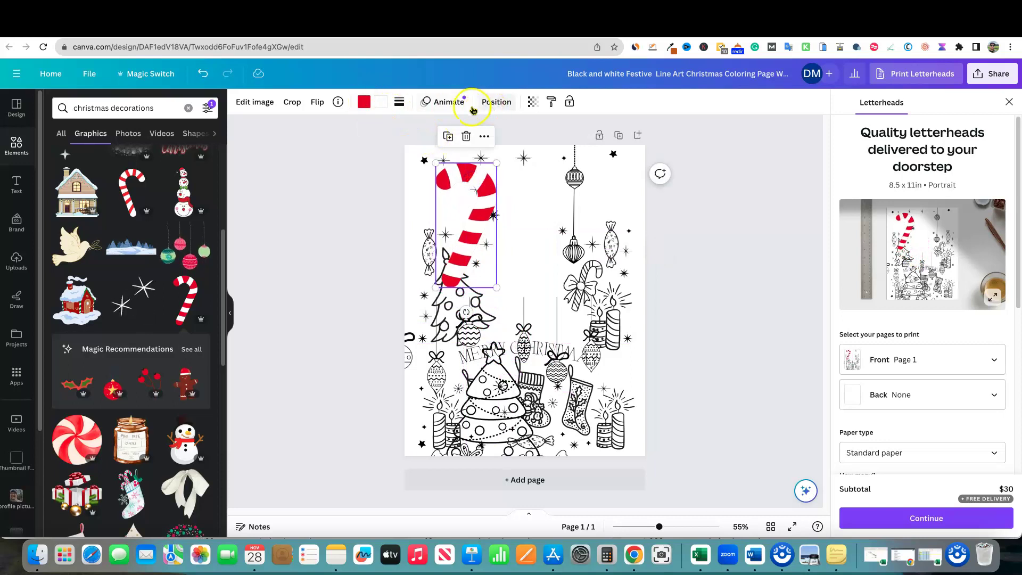
drag(483, 222, 536, 205)
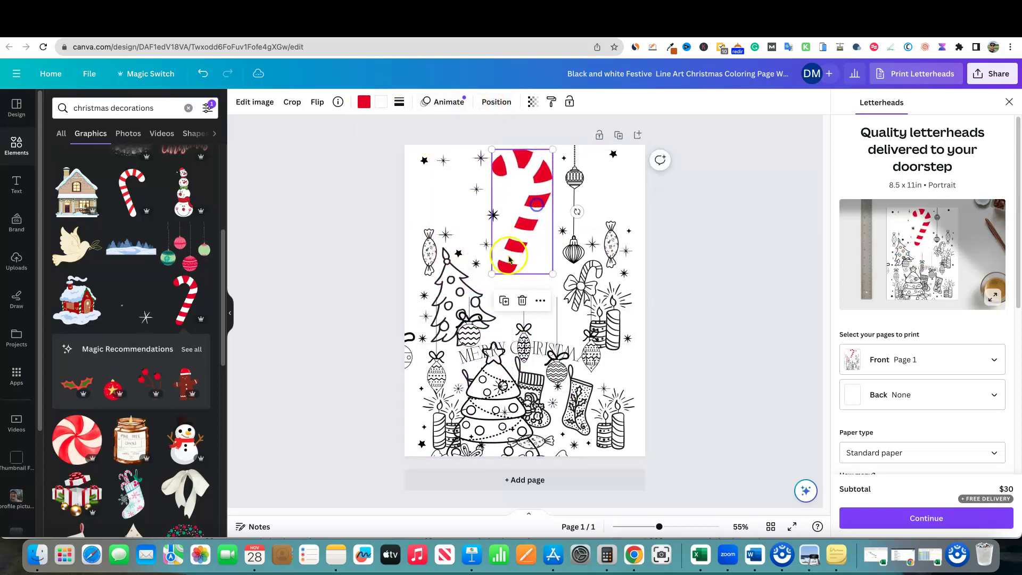
drag(491, 272, 552, 178)
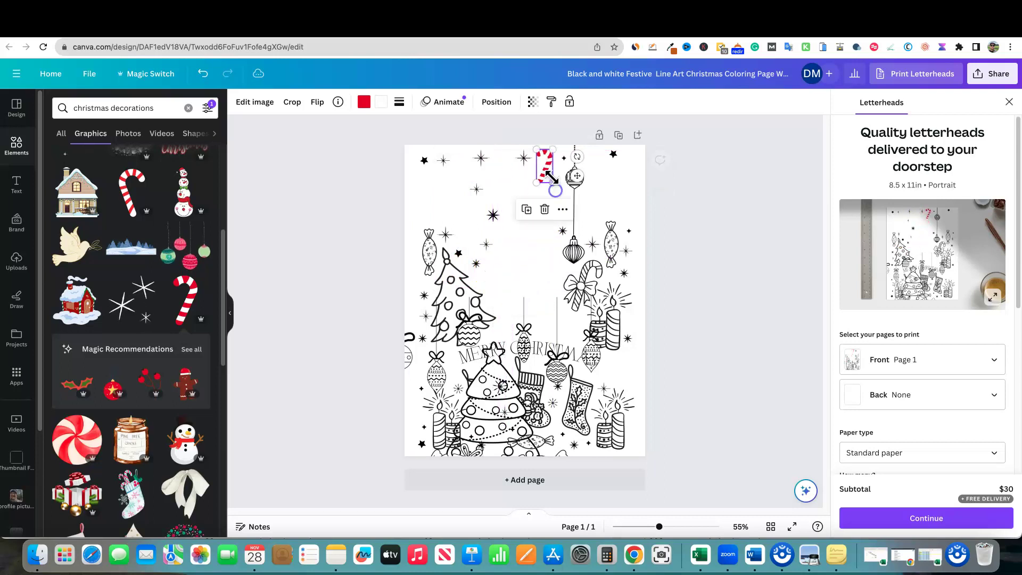
click(718, 218)
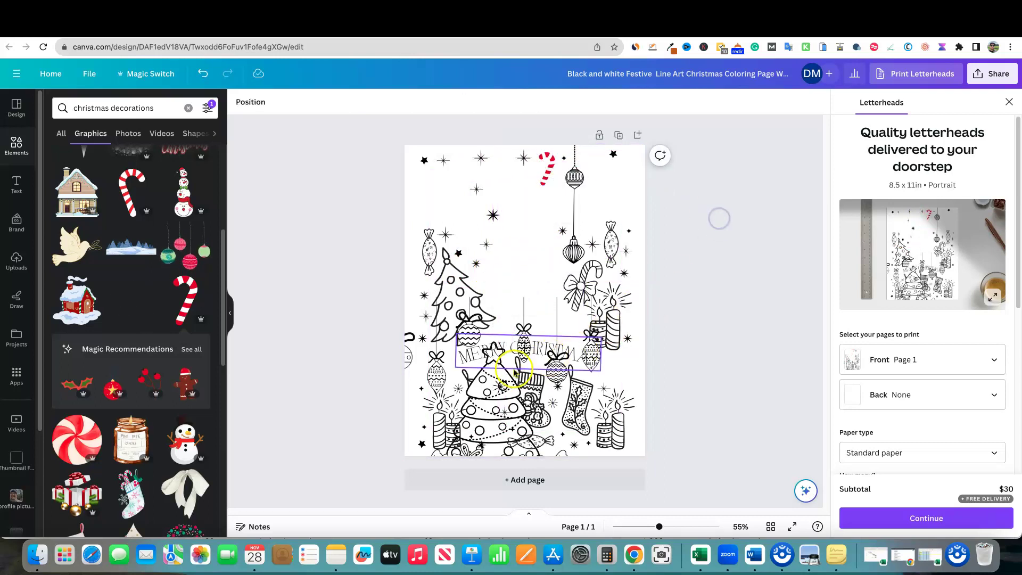
drag(506, 382, 539, 197)
click(726, 253)
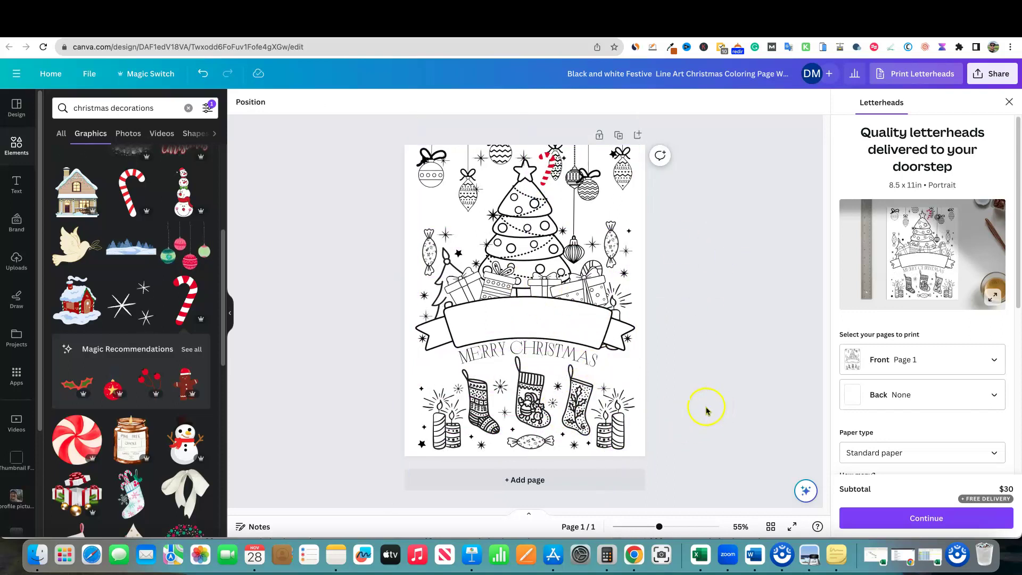
Step: Add a second page and place an enlarged, centred line-art gift box on it
click(617, 480)
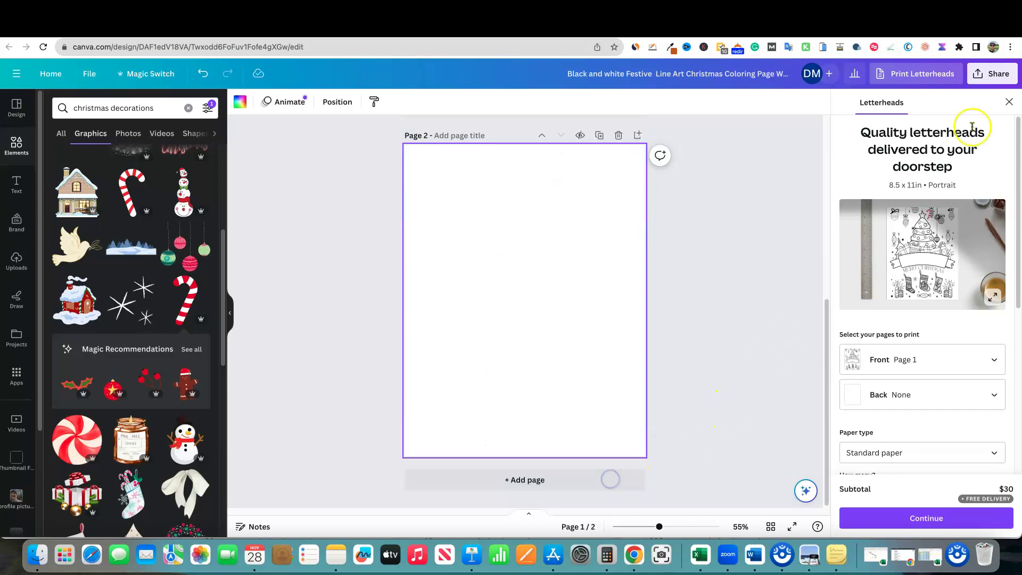
click(1009, 101)
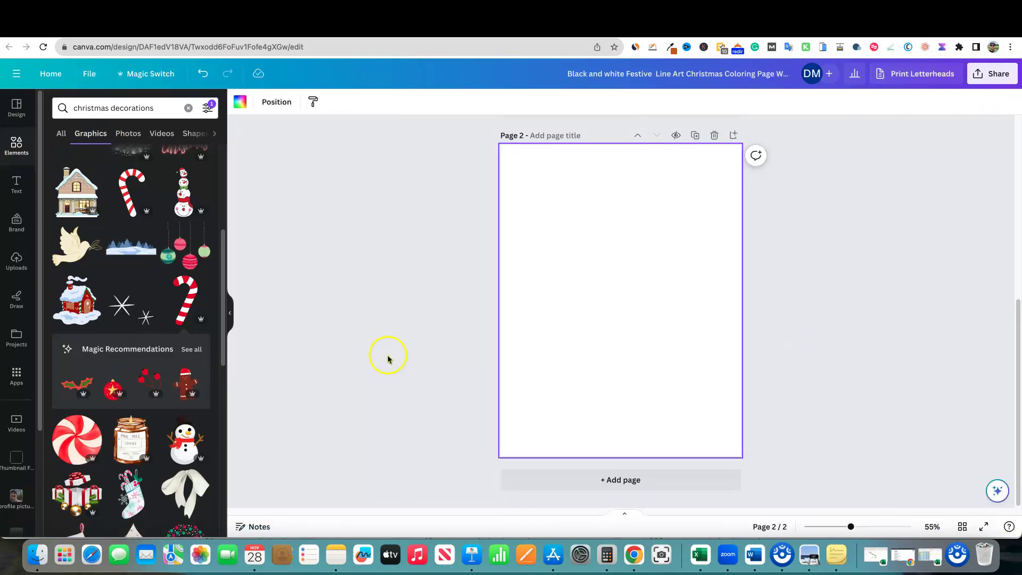
scroll(386, 357, up, 5)
scroll(383, 357, up, 2)
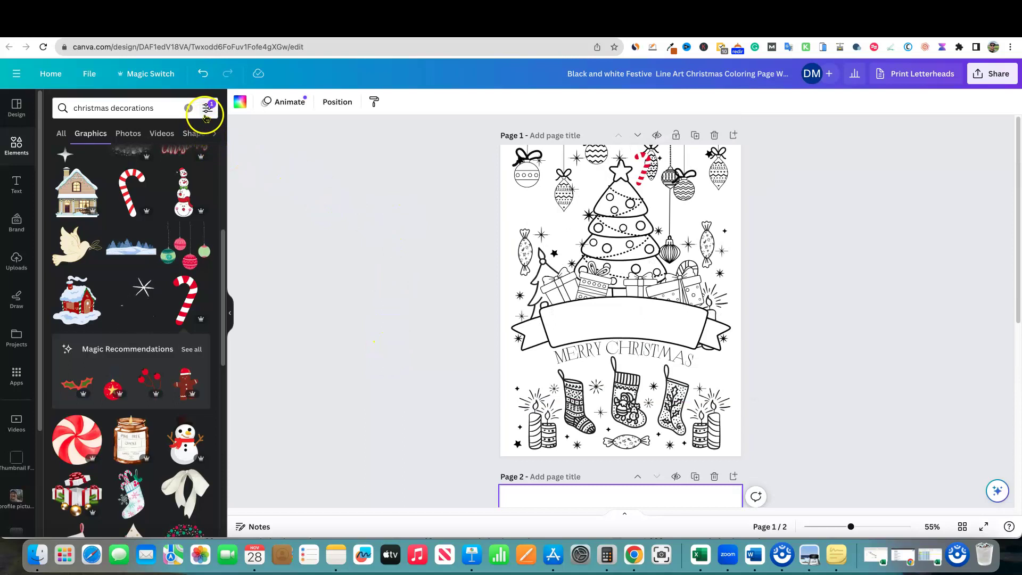
drag(186, 320, 652, 328)
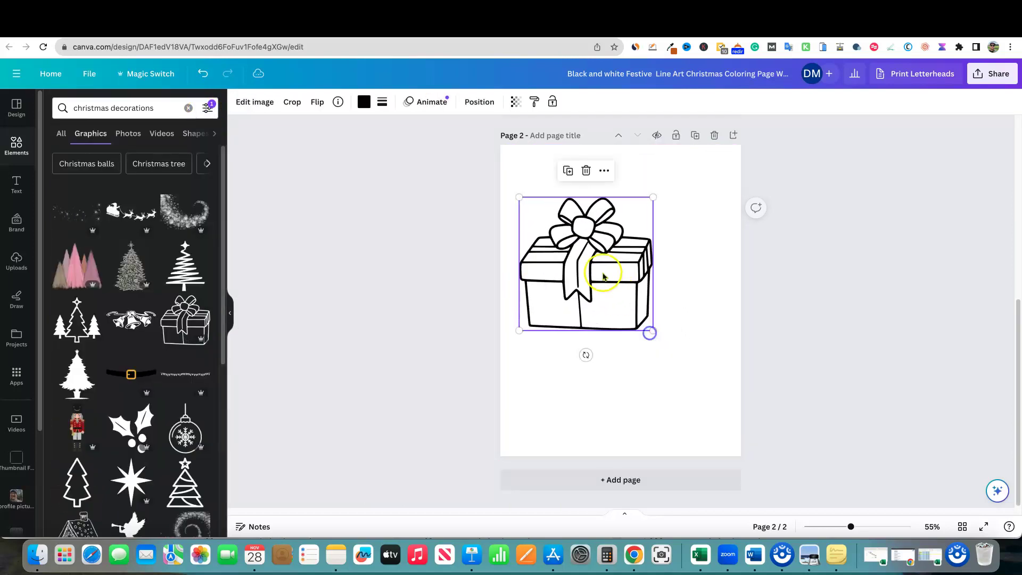
drag(606, 269, 628, 367)
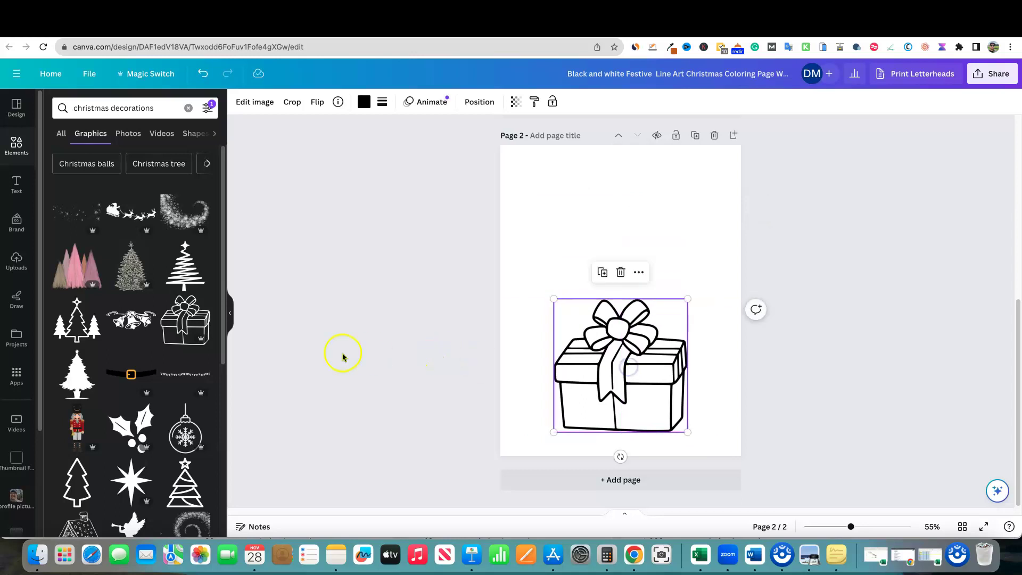
Step: Replace the solid tree with the outline tree, enlarge it and set it above the gift
click(79, 382)
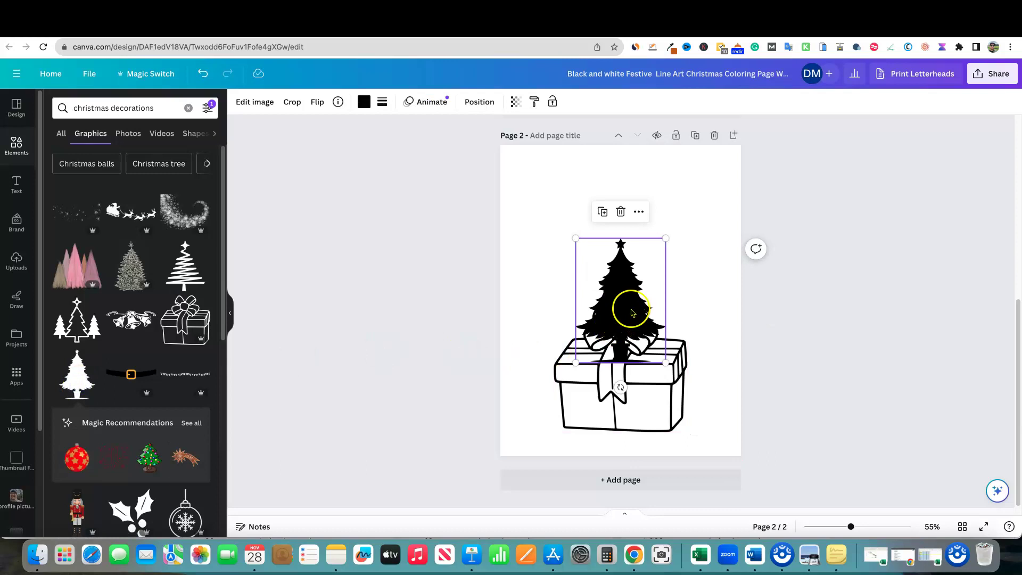
key(Delete)
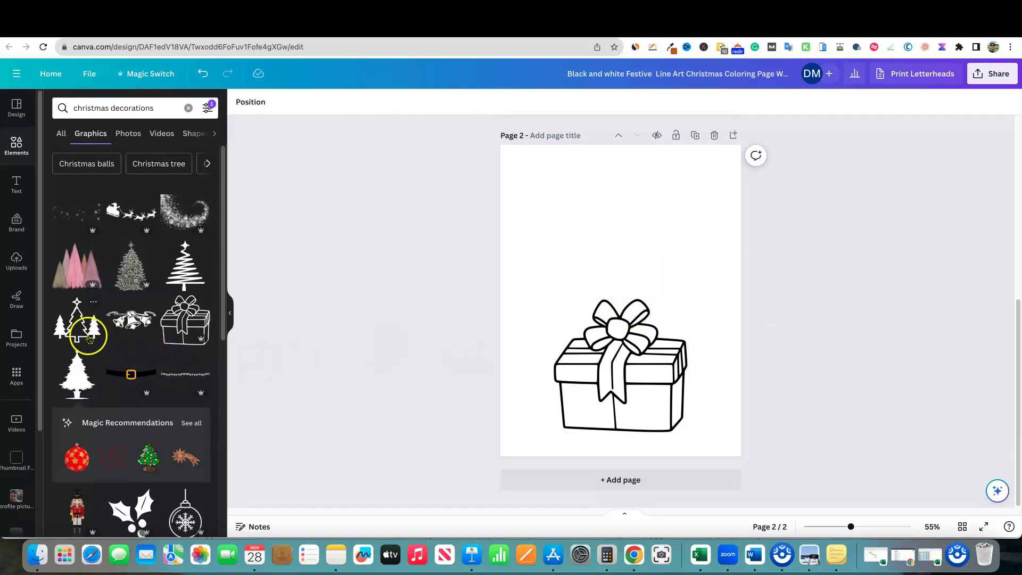
click(154, 266)
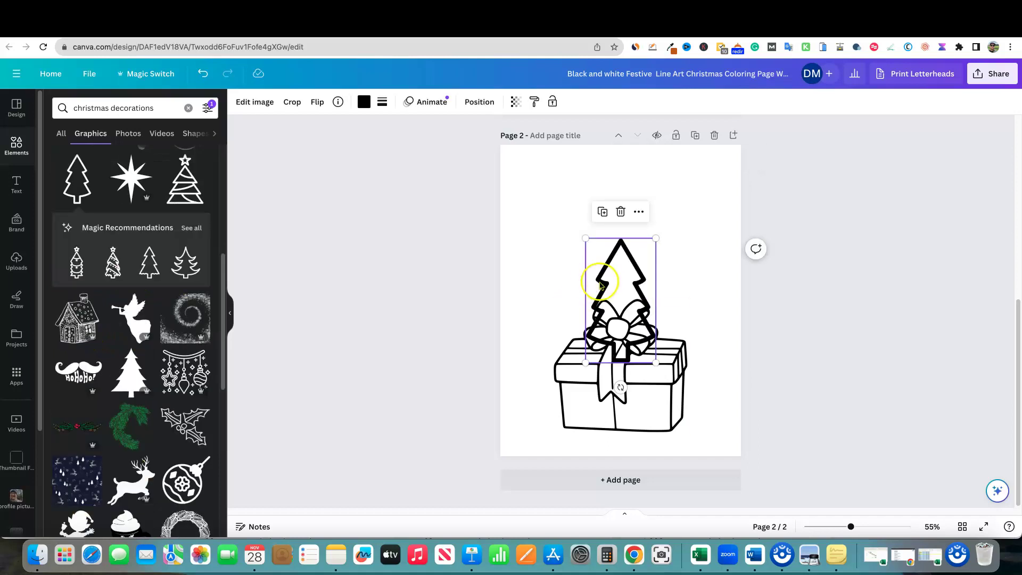
drag(595, 290, 545, 261)
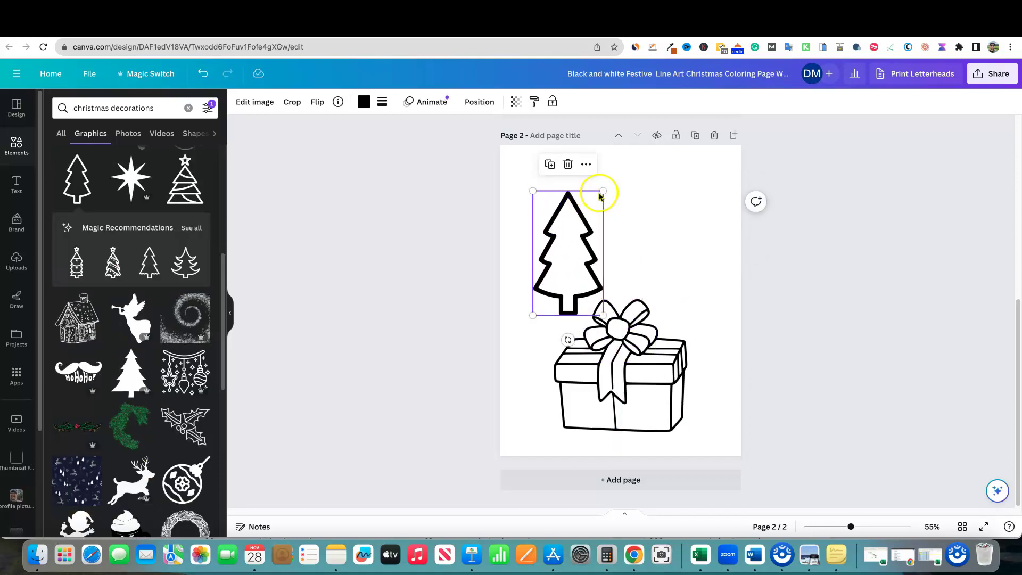
drag(610, 189, 622, 154)
mouse_move(564, 271)
mouse_down()
mouse_move(547, 274)
mouse_move(558, 277)
mouse_up()
click(444, 288)
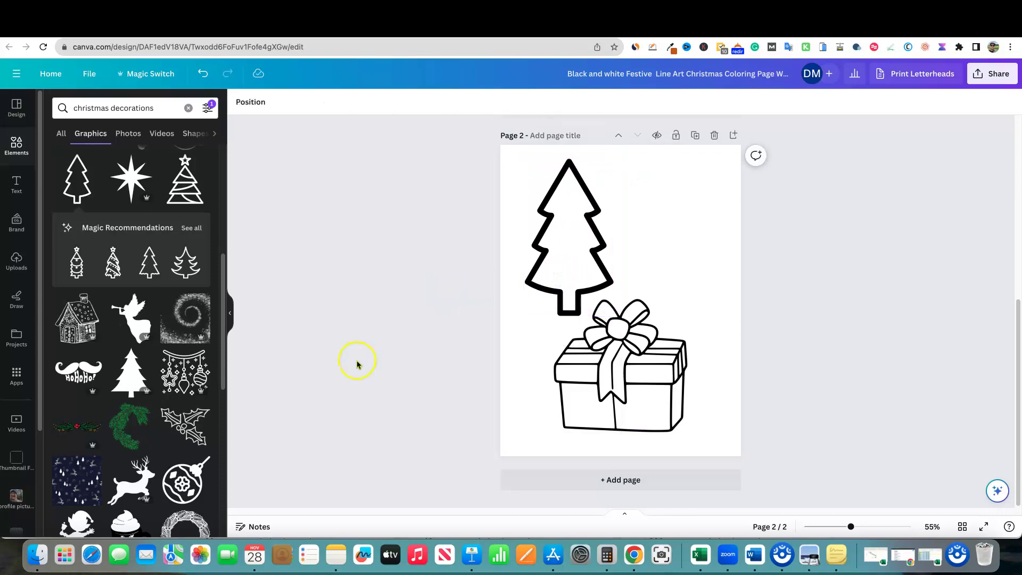
Step: Add a heading reading 'Tree' at the top right of page 2 and enlarge it
click(28, 183)
click(205, 191)
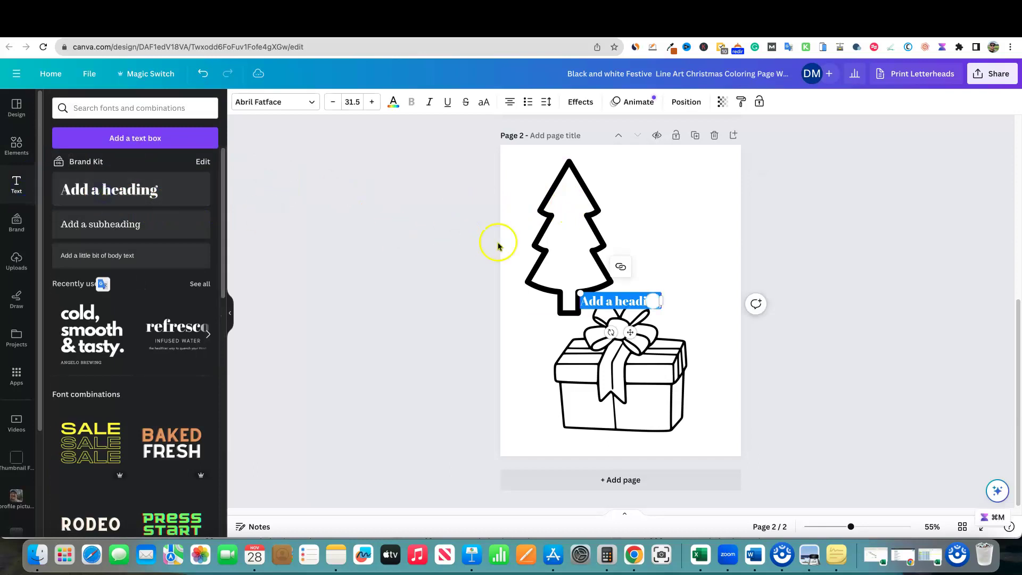
key(Escape)
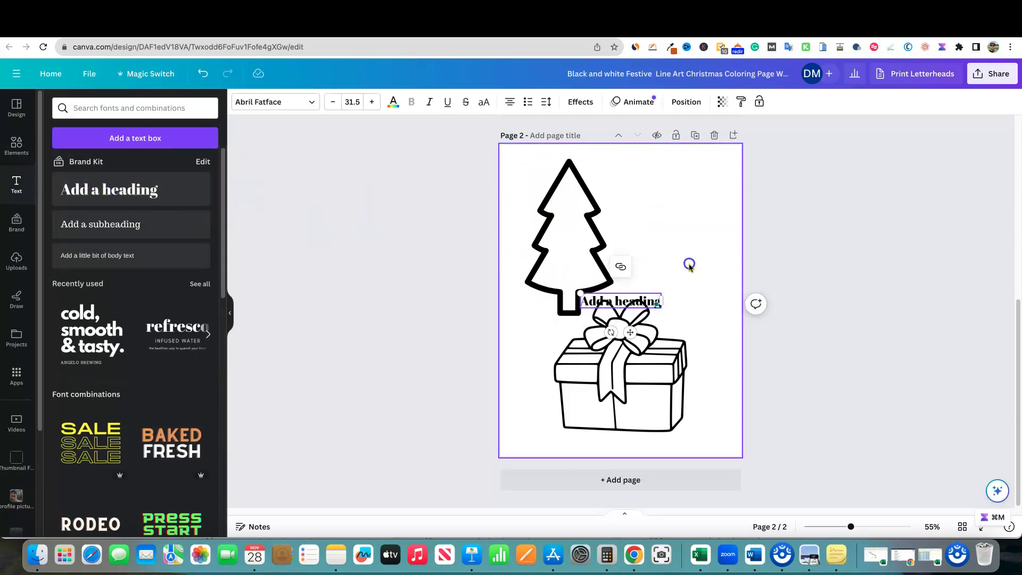
drag(654, 298, 570, 190)
triple_click(685, 210)
text(Tree)
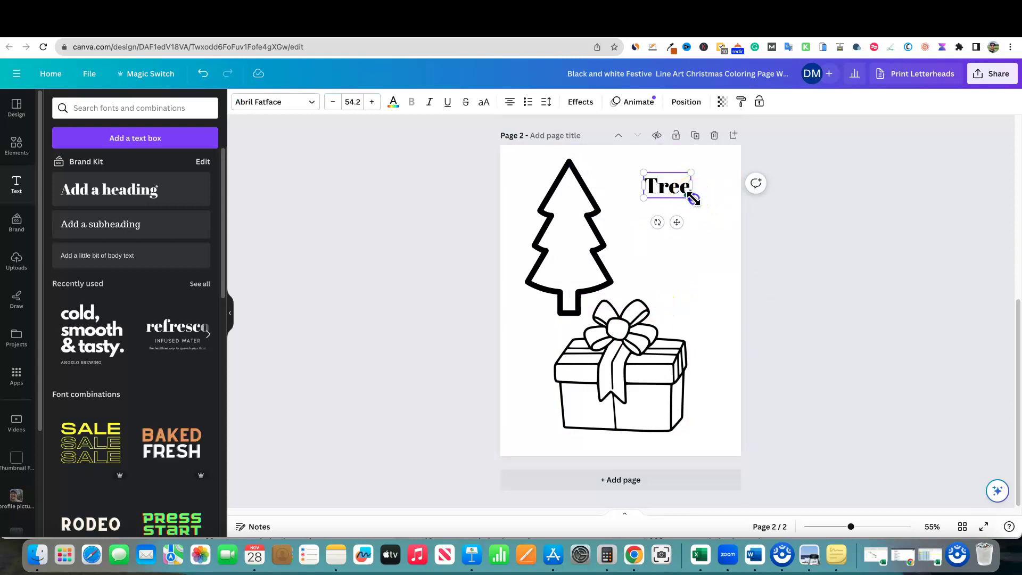
drag(693, 198, 669, 196)
click(670, 259)
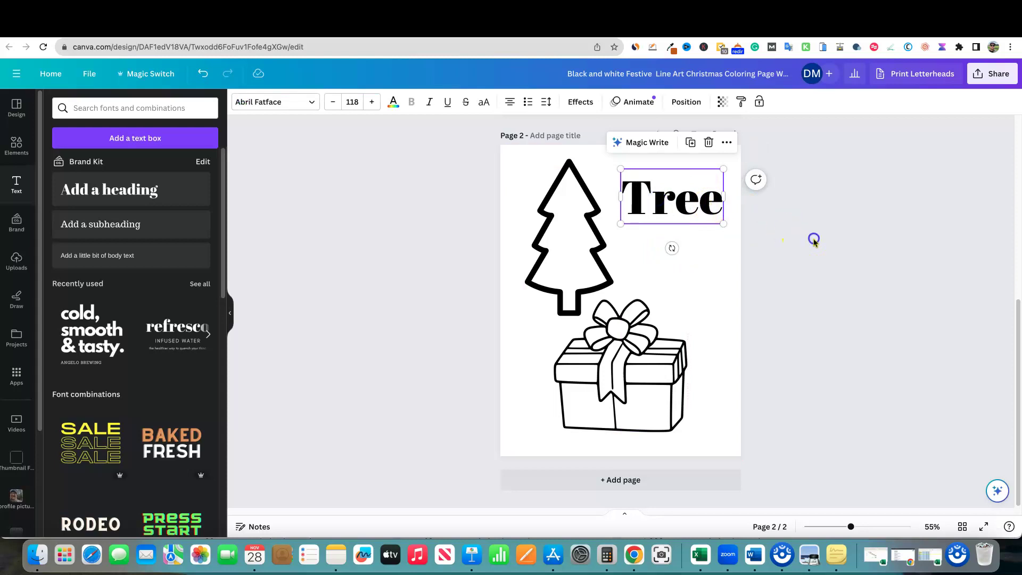
click(814, 240)
click(672, 196)
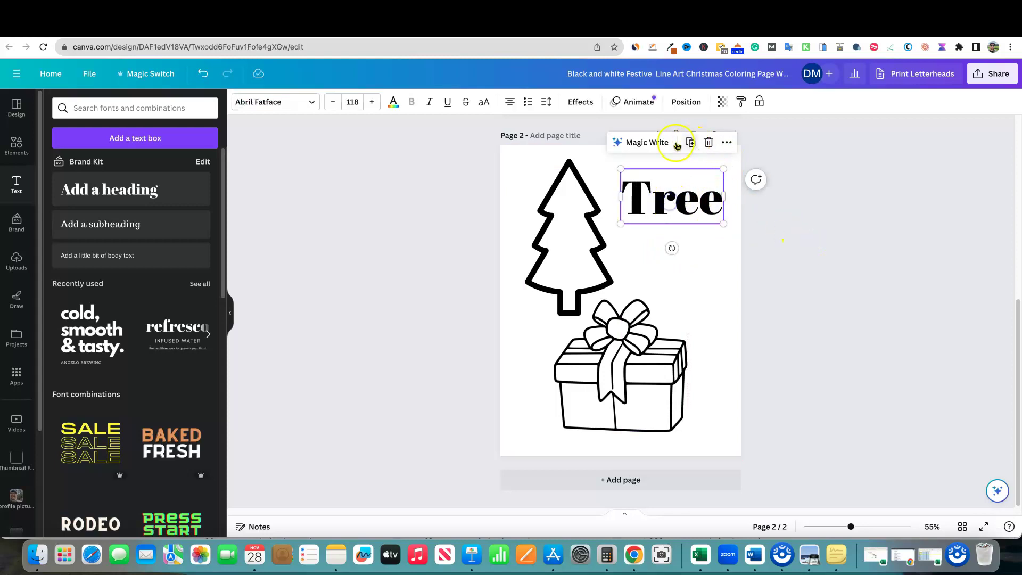
Step: Give the Tree heading a black Outline effect and white letter colour
click(583, 104)
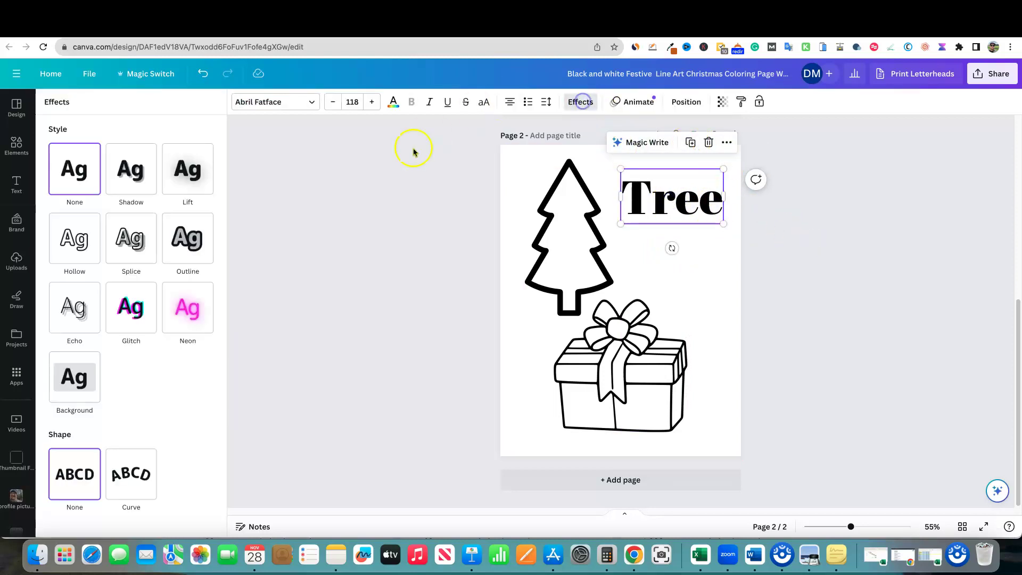
click(197, 242)
click(197, 318)
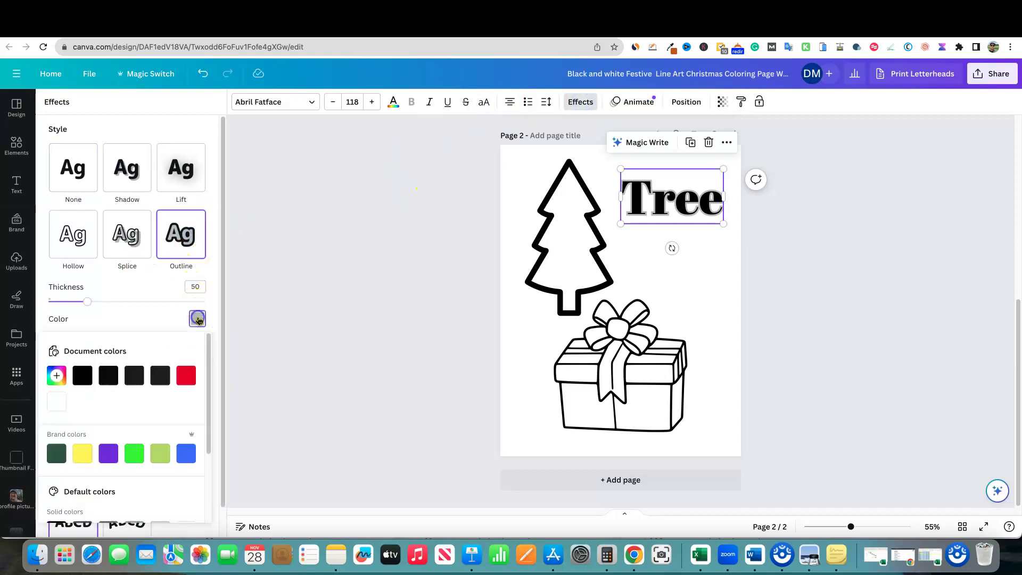
click(84, 377)
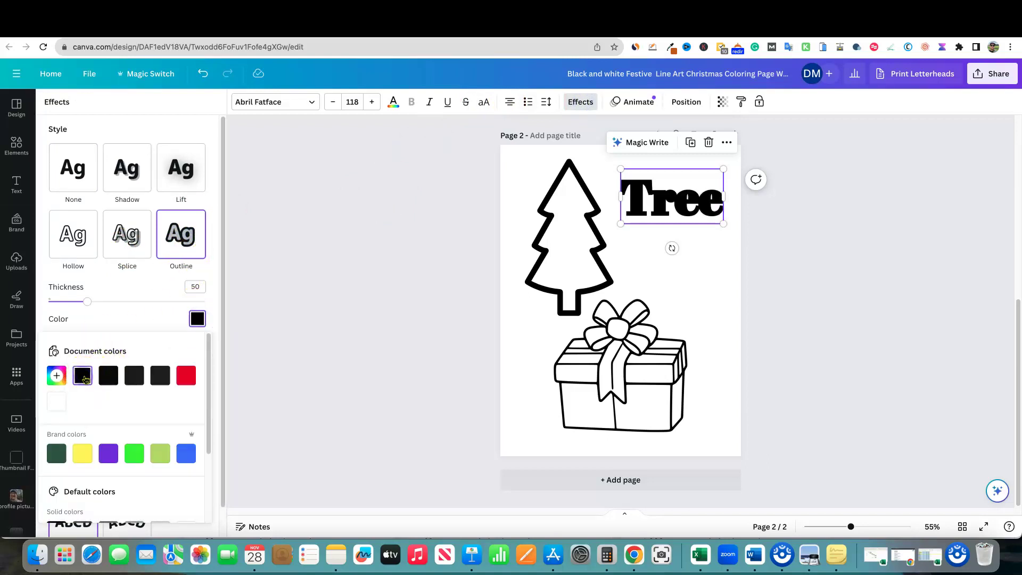
scroll(306, 175, up, 6)
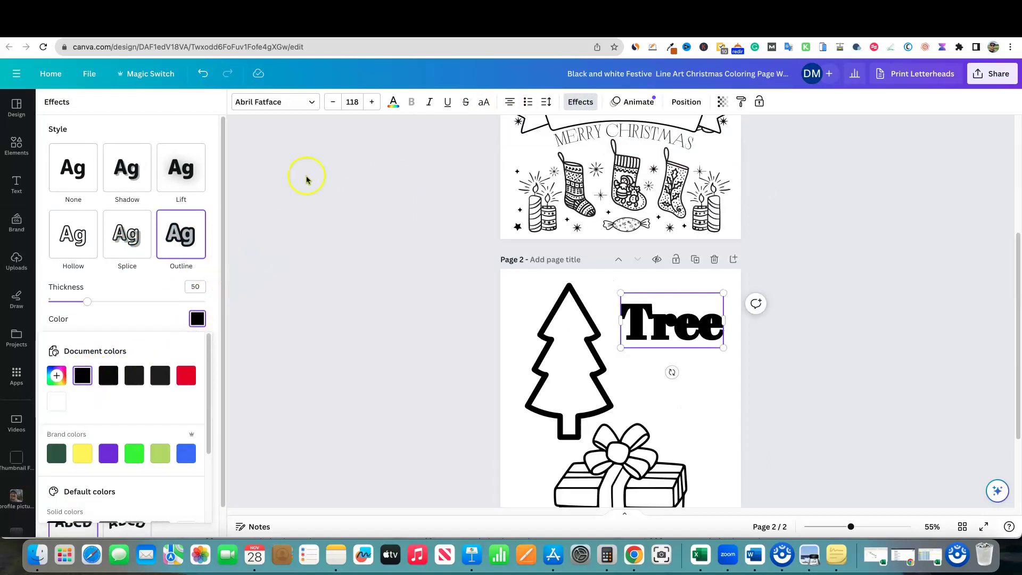
click(394, 102)
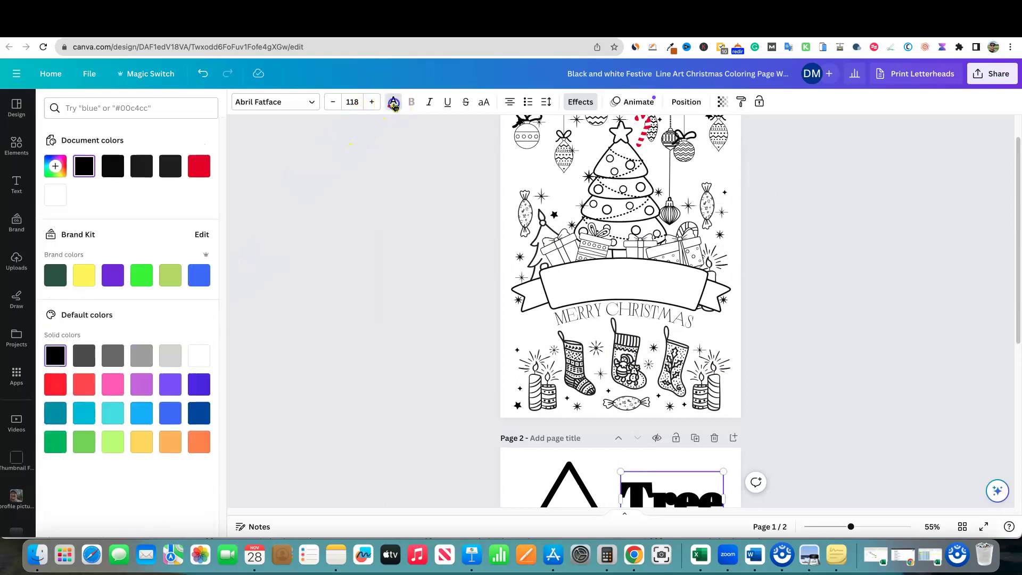
click(58, 196)
scroll(756, 335, down, 3)
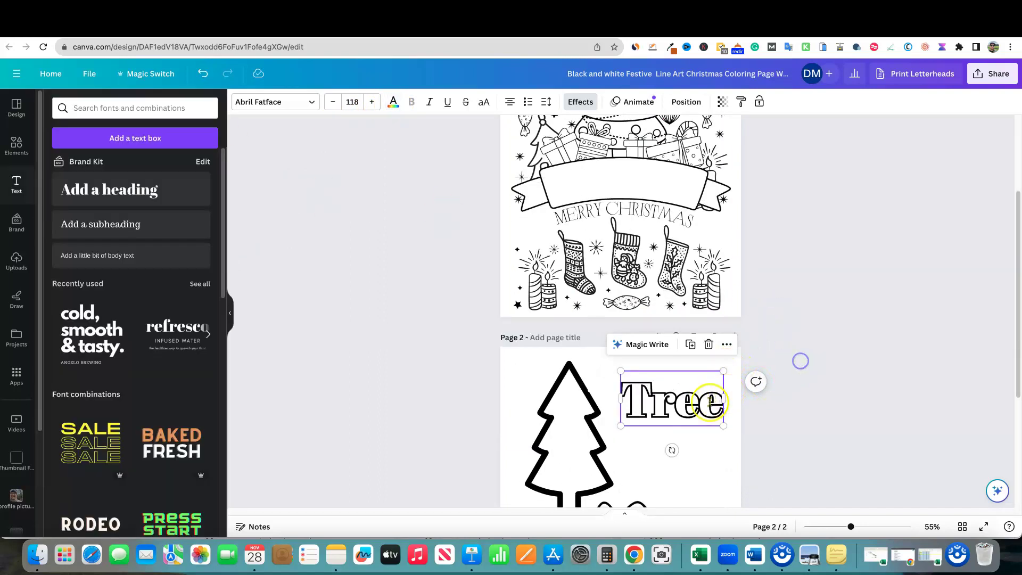
Step: Enlarge the Tree heading further, move it to the right page edge, and nudge the tree image
click(710, 402)
drag(620, 371, 575, 349)
click(798, 417)
click(702, 409)
drag(703, 410, 719, 412)
click(791, 410)
scroll(791, 410, down, 4)
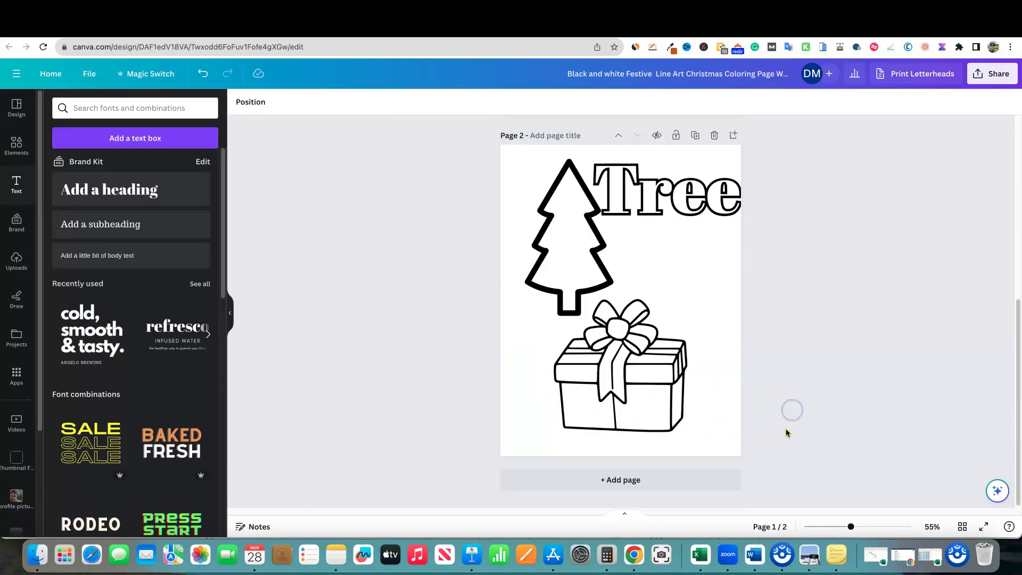
click(576, 273)
drag(576, 272, 571, 281)
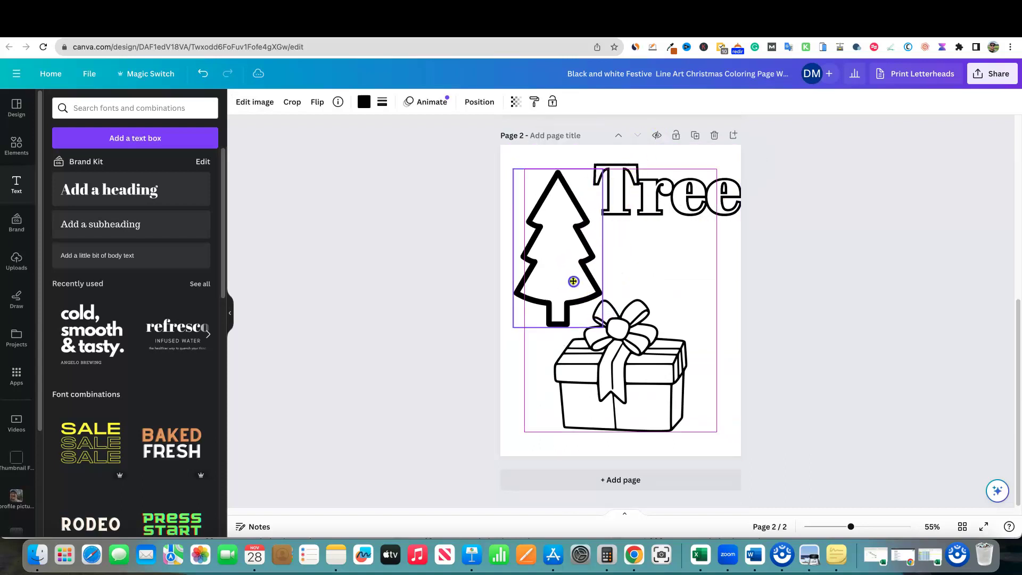
click(757, 298)
click(640, 325)
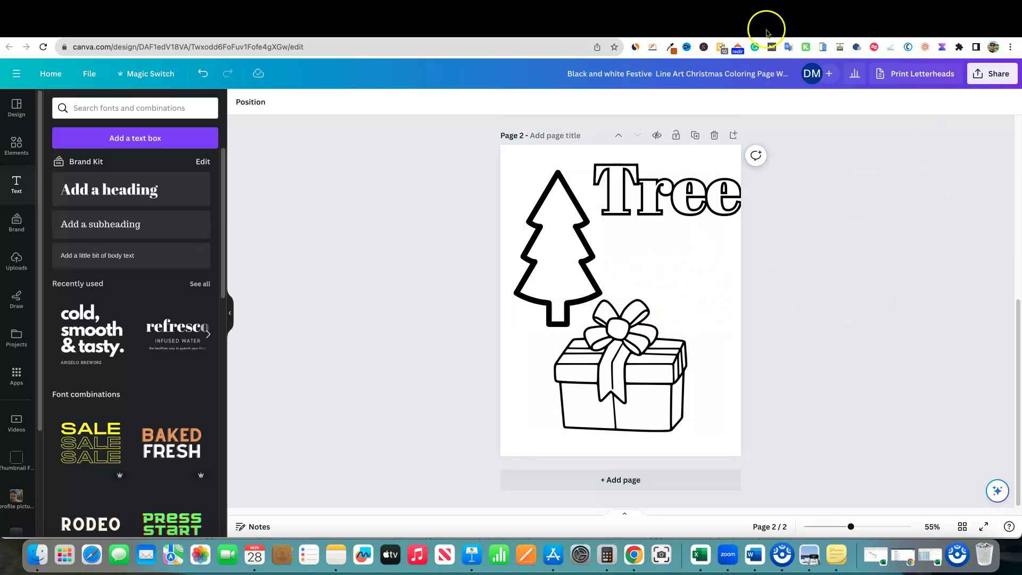
Step: Close the template preview, go back to the Canva home page, and create a blank YouTube Thumbnail
click(727, 30)
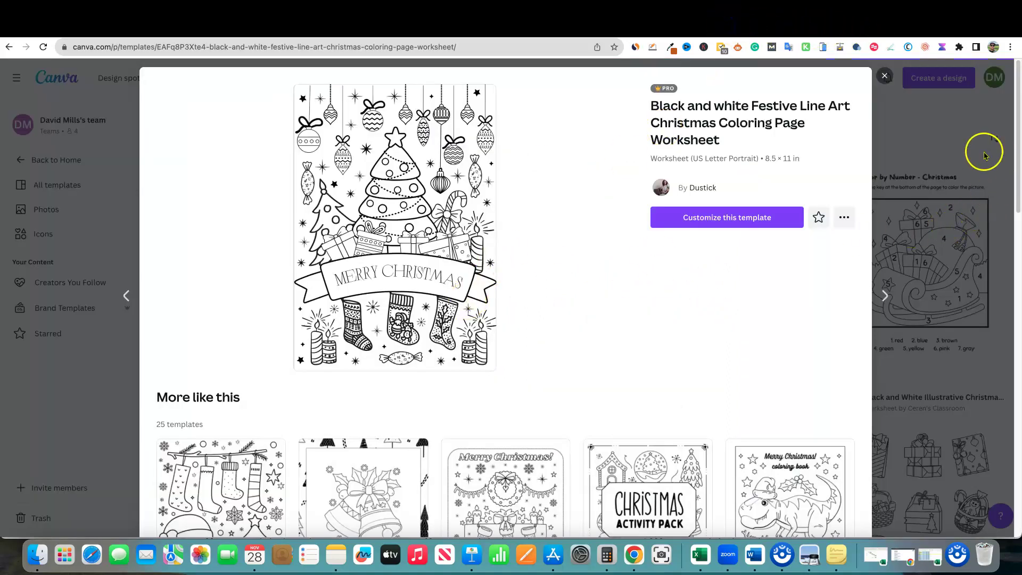
click(106, 229)
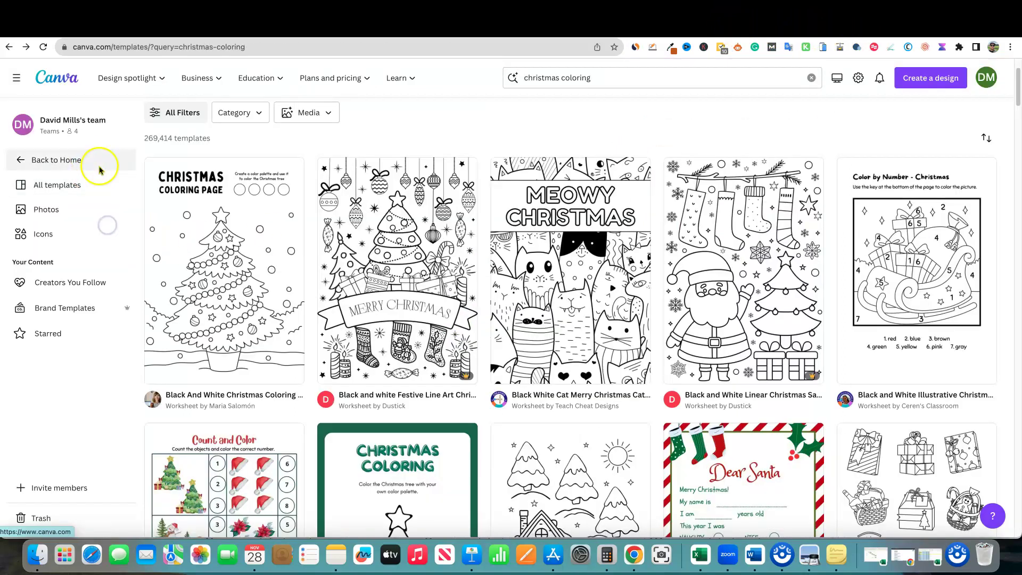
click(65, 158)
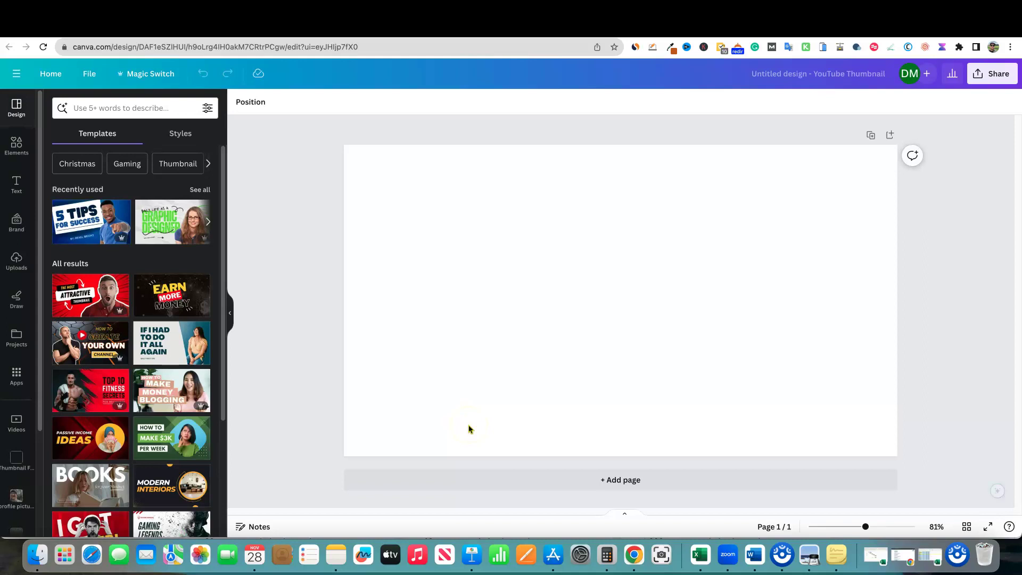
click(465, 428)
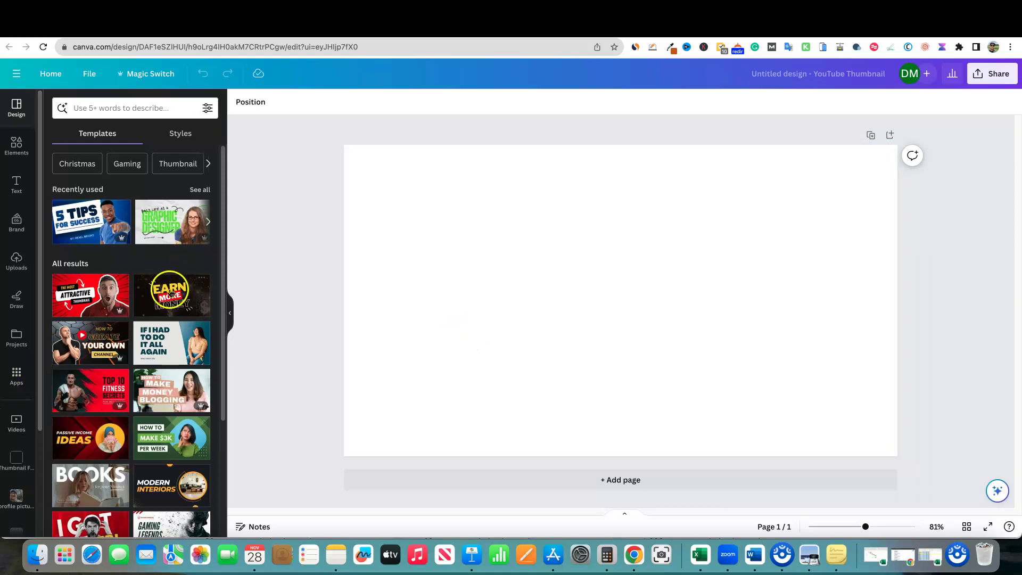
Step: Apply the Earn More Money template and retype its headline as MAKE MONEY ONLINE
click(190, 294)
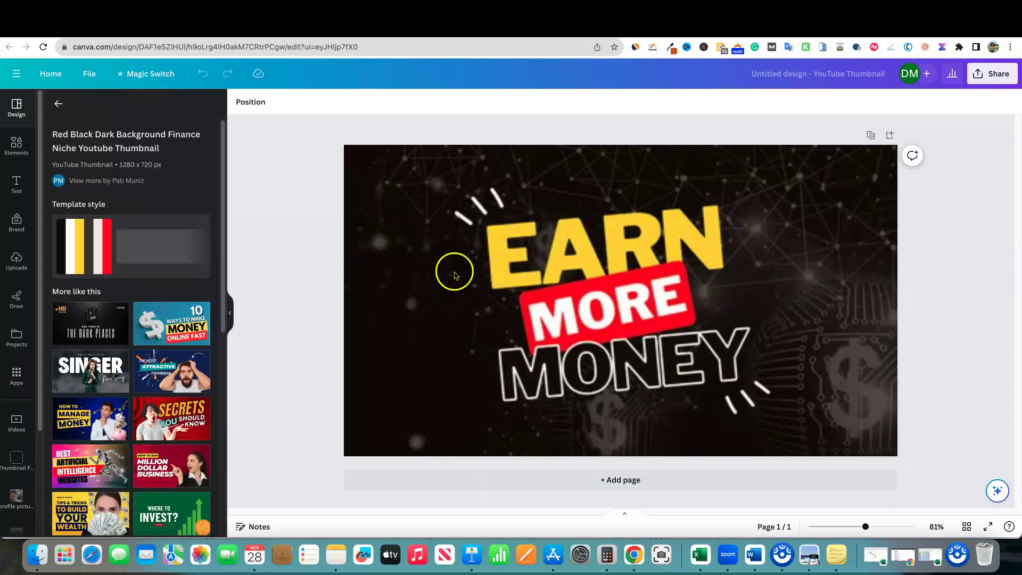
click(544, 260)
double_click(590, 244)
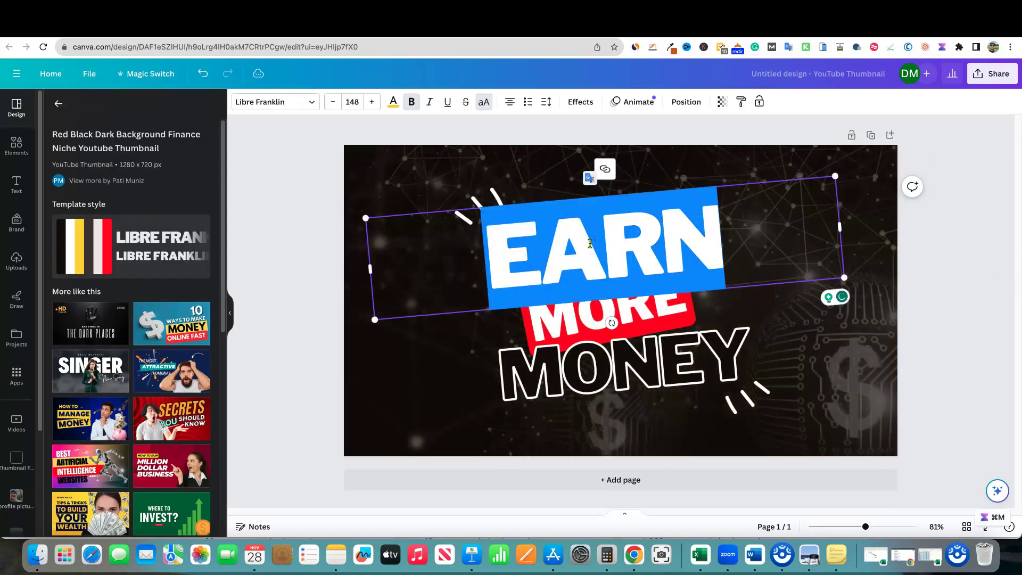
text(MAKE)
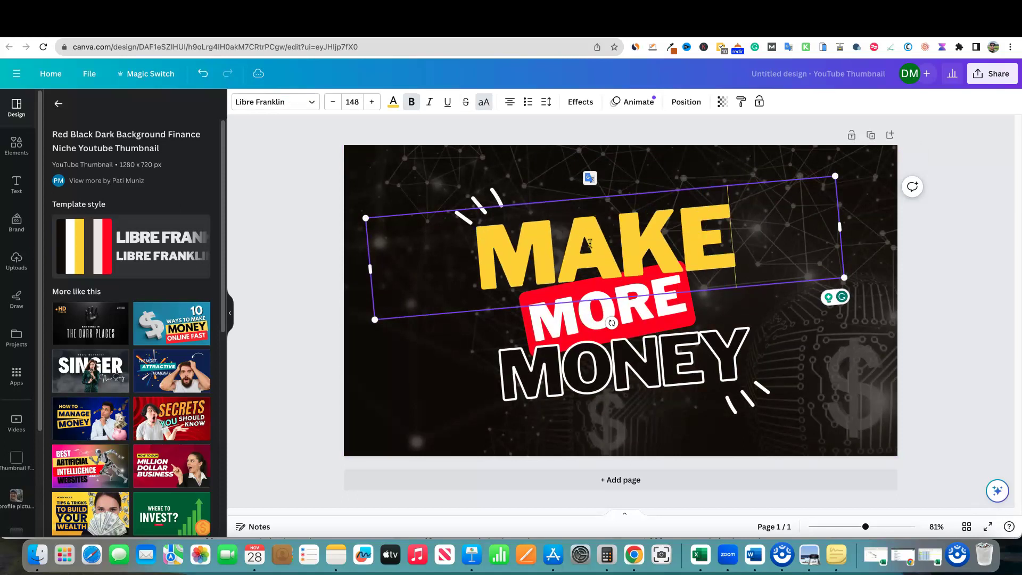
click(574, 293)
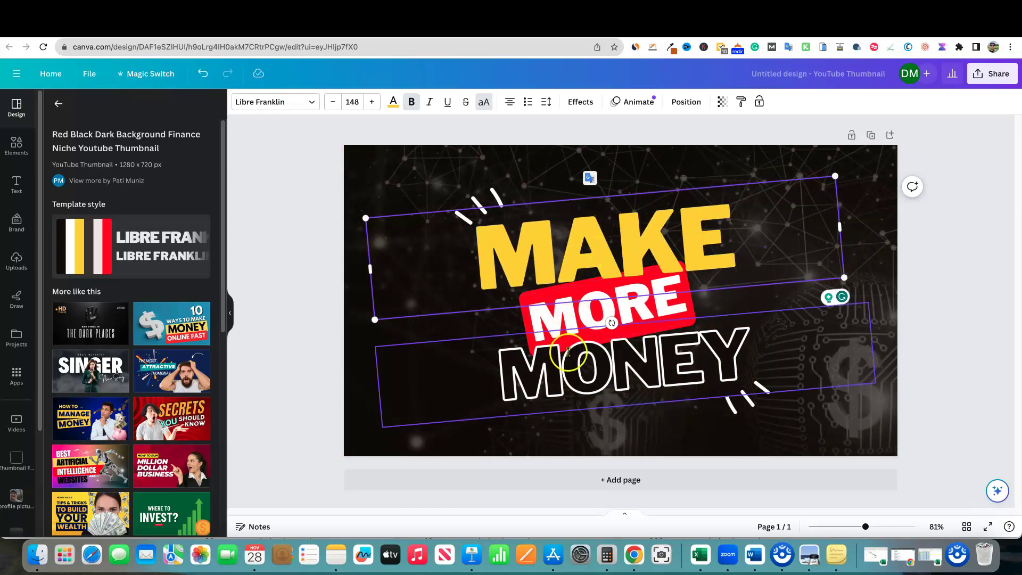
double_click(562, 317)
text(MONEY)
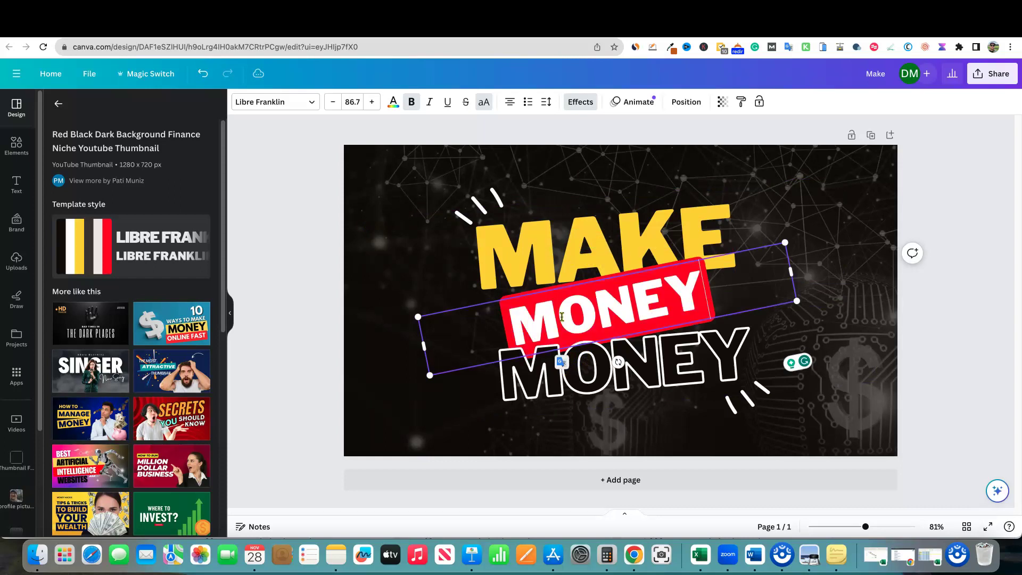
double_click(617, 367)
text(ONLINE)
click(720, 196)
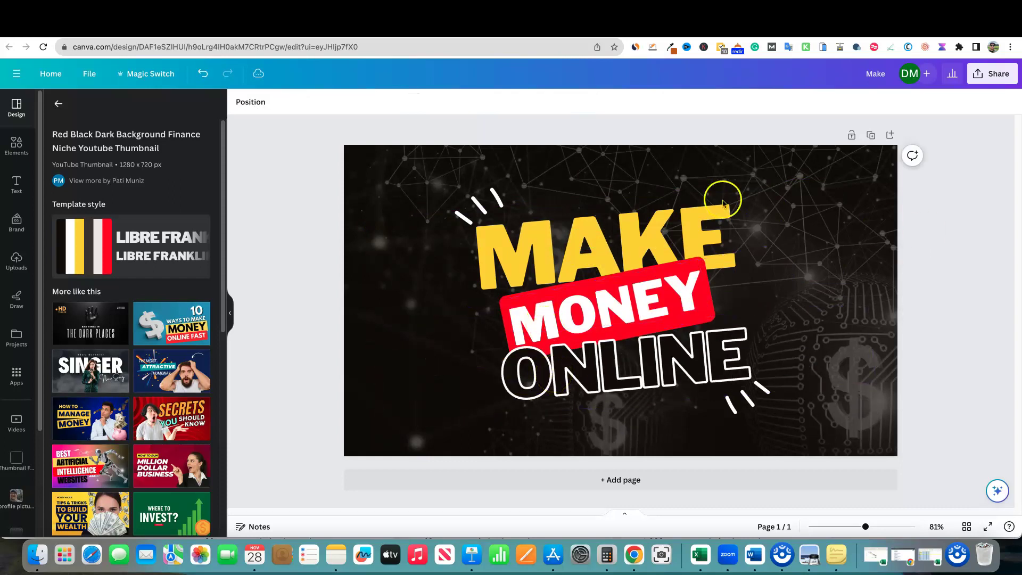
Step: Duplicate the MAKE text, retype the copy as '2023', and shrink it
click(619, 234)
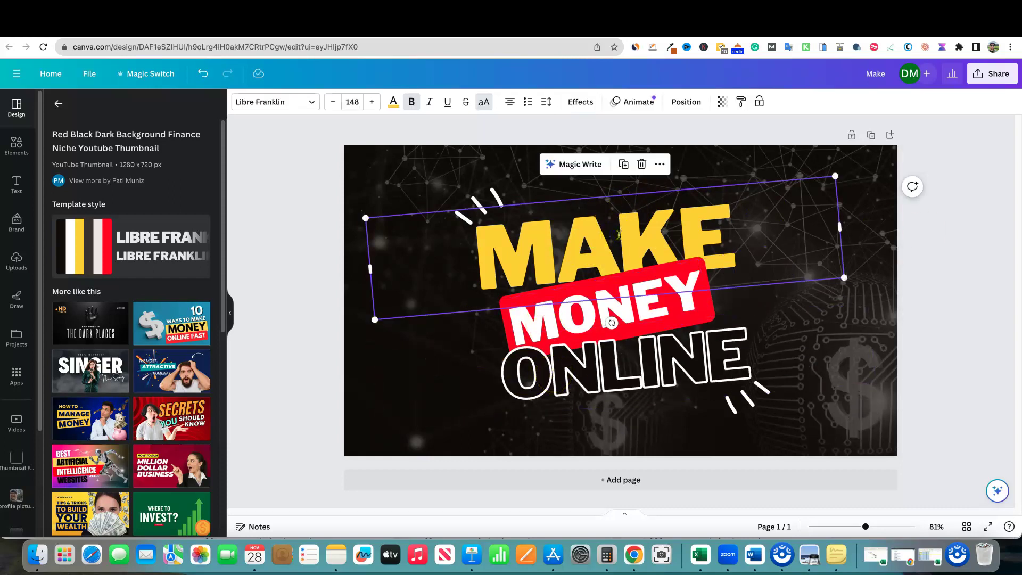
drag(619, 234, 628, 229)
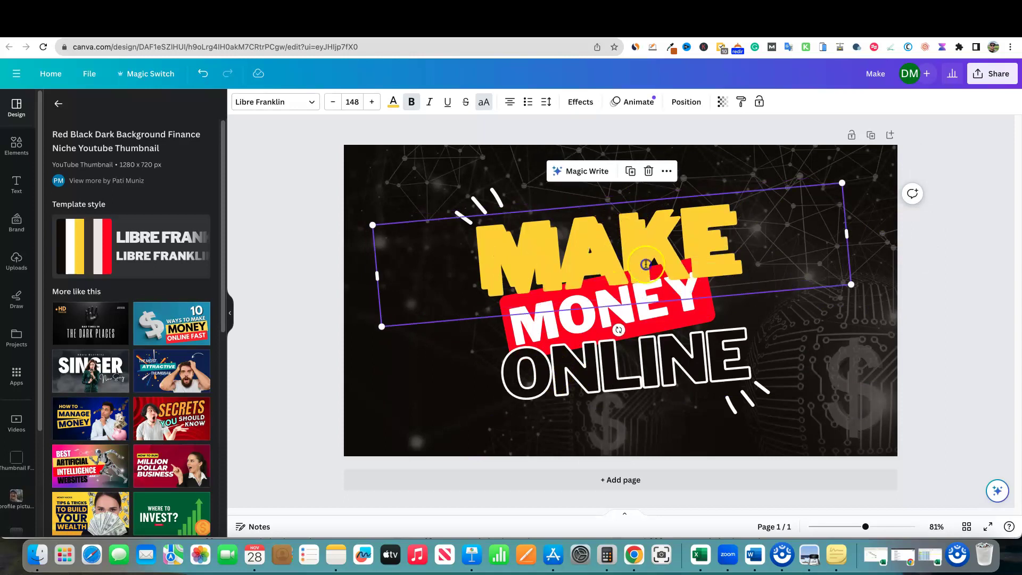
drag(645, 265, 743, 394)
double_click(719, 379)
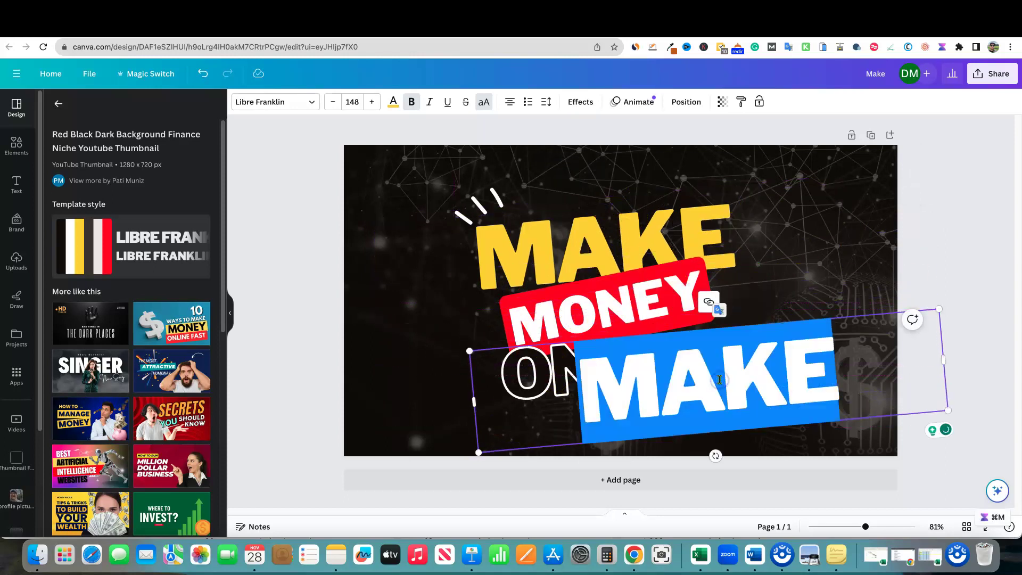
text(2023)
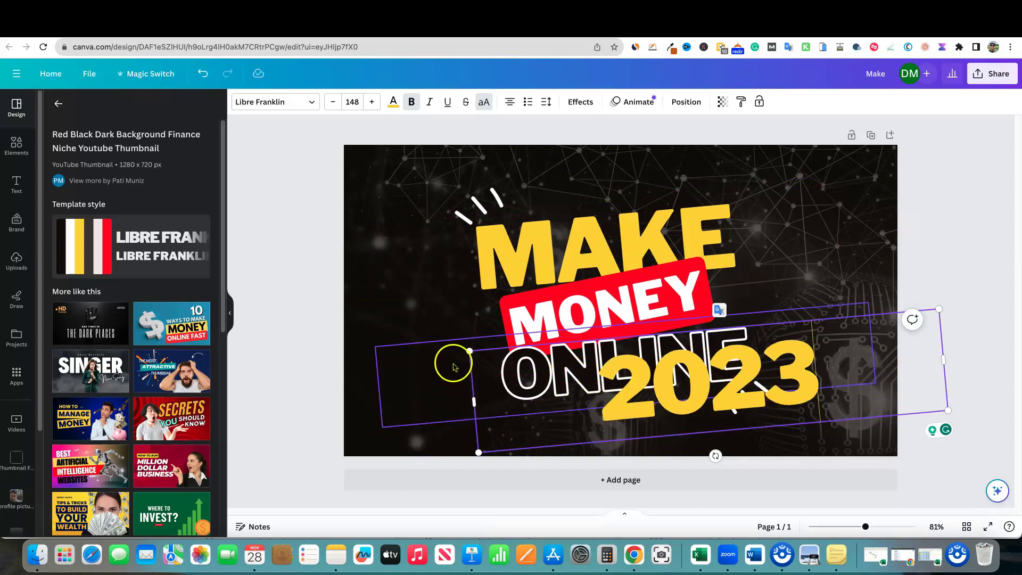
drag(468, 350, 623, 405)
drag(810, 385, 804, 283)
click(846, 344)
click(842, 381)
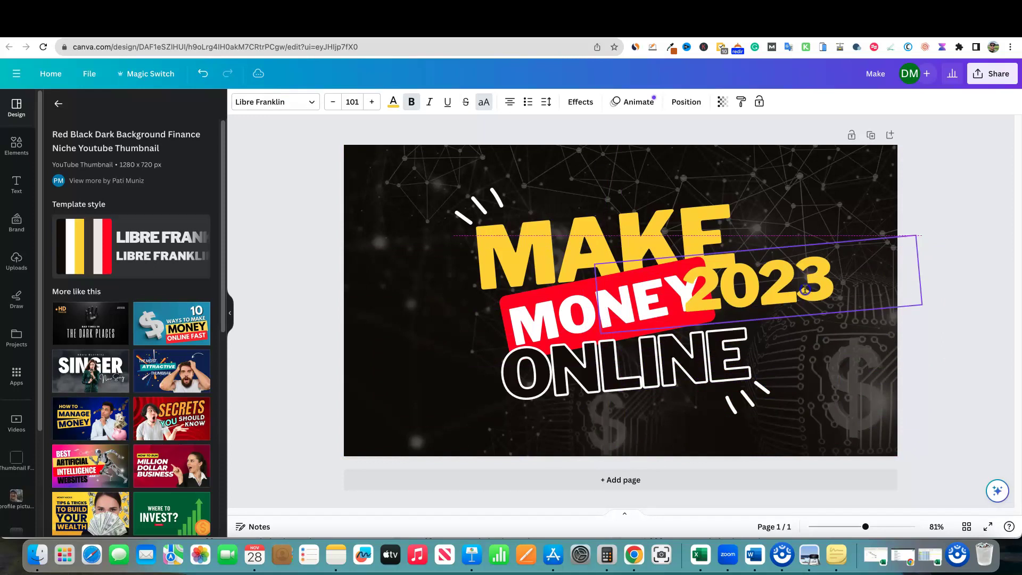
Step: Delete the white dashes below ONLINE and move '2023' into their place
click(752, 394)
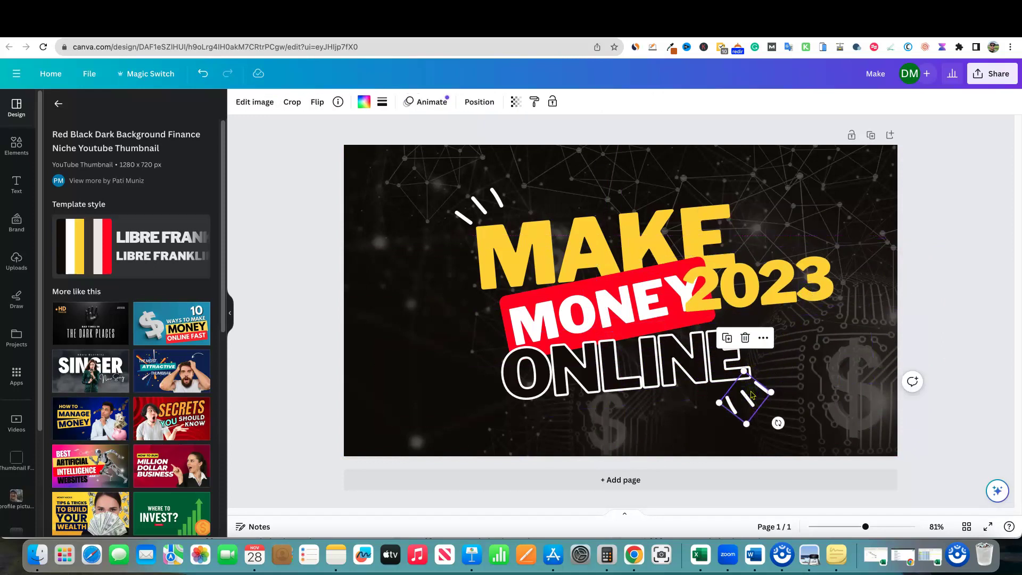
key(Delete)
click(786, 312)
drag(787, 313, 792, 411)
click(934, 276)
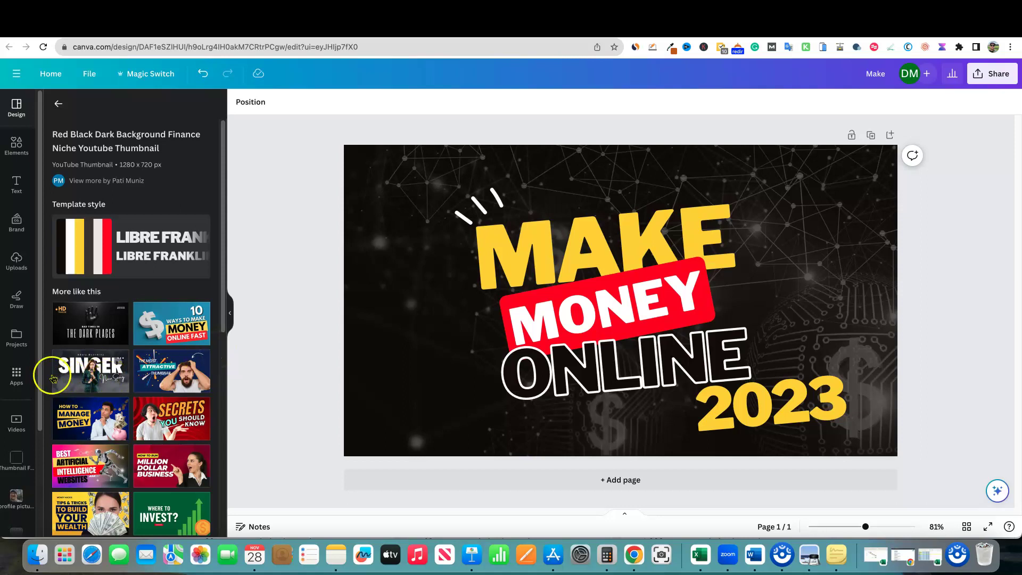
Step: Search Elements for 'man' and add the suited man photo from the Photos results
click(17, 149)
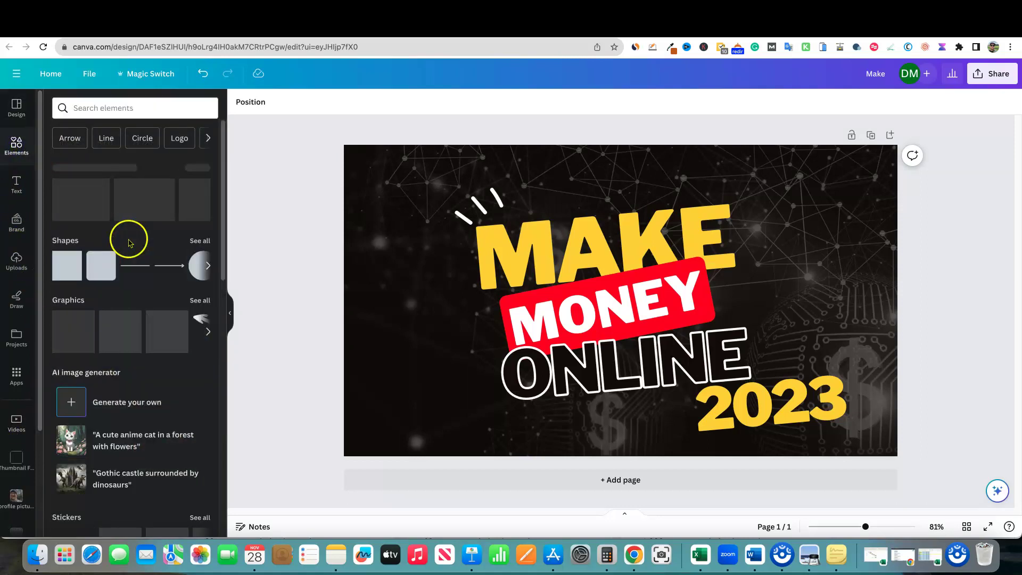
click(119, 109)
text(man)
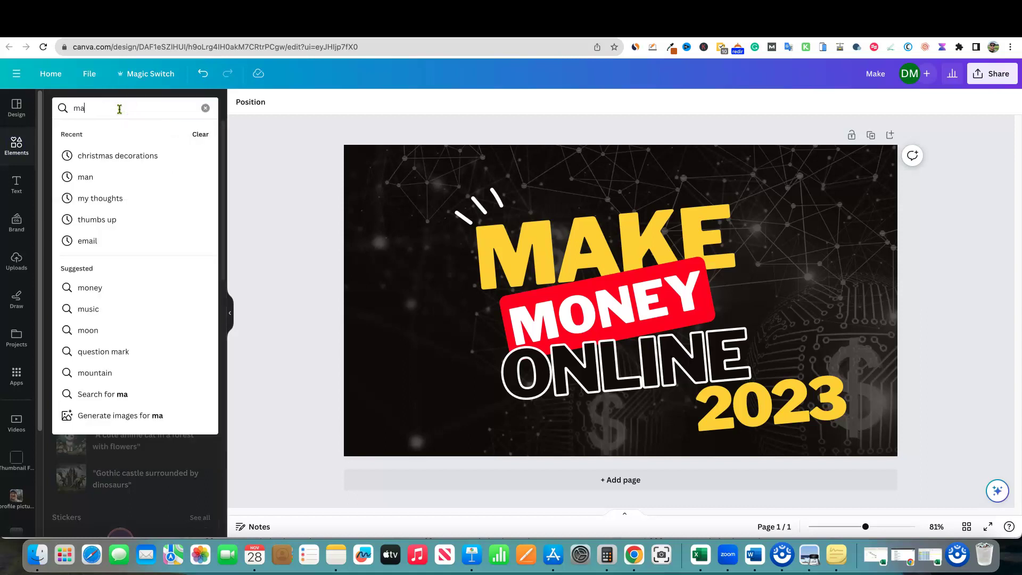
key(Return)
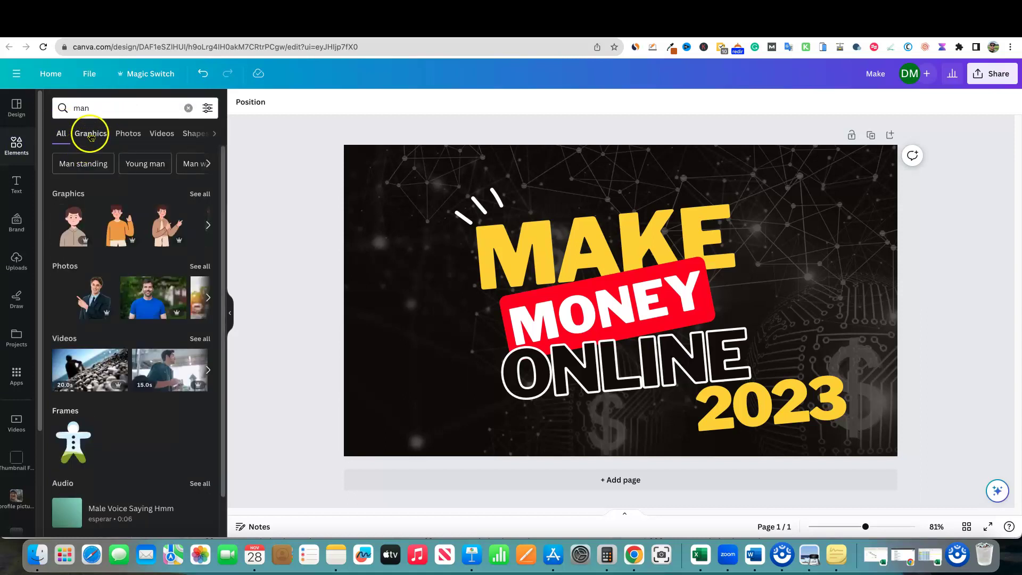
click(86, 136)
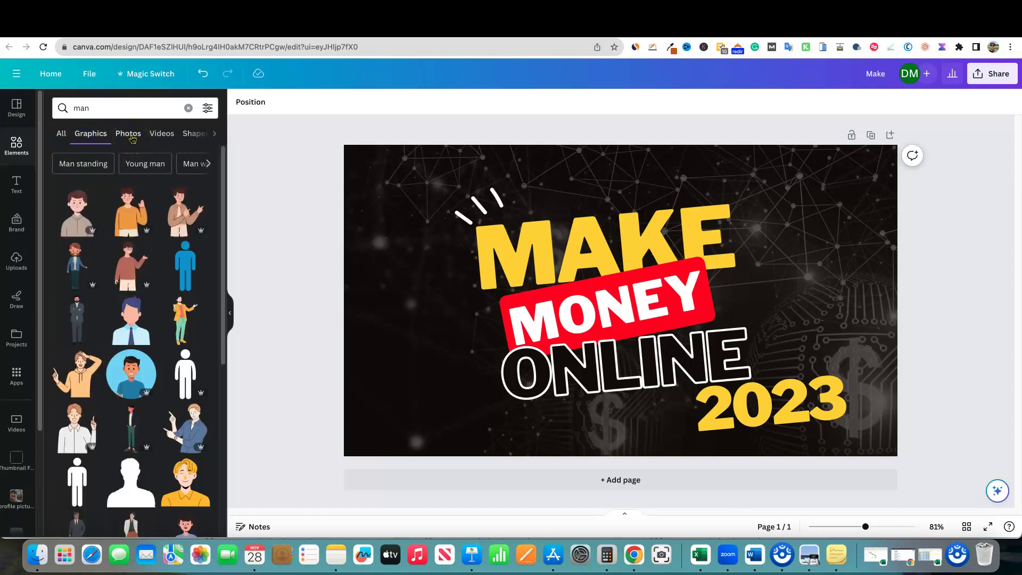
click(130, 137)
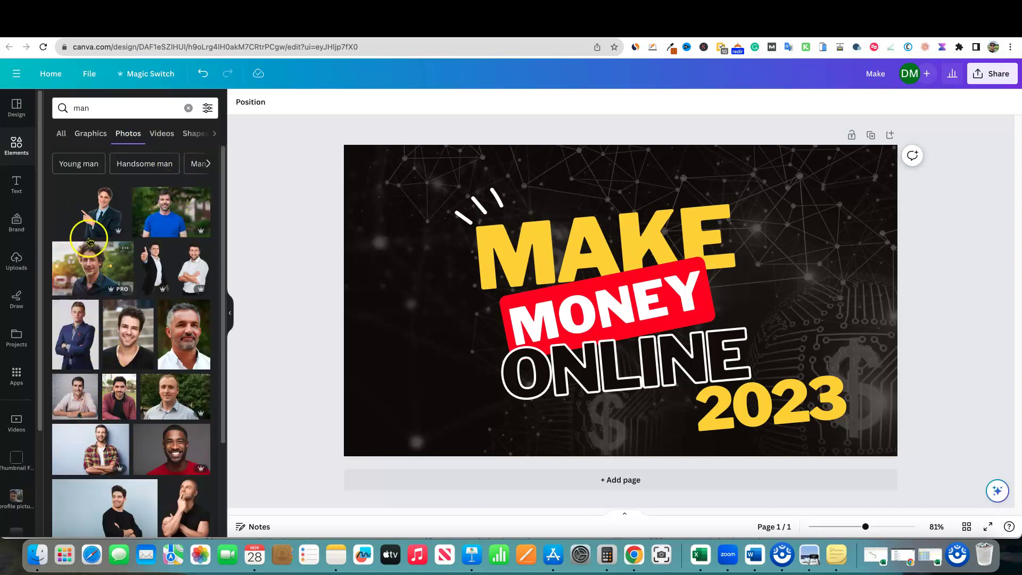
click(99, 209)
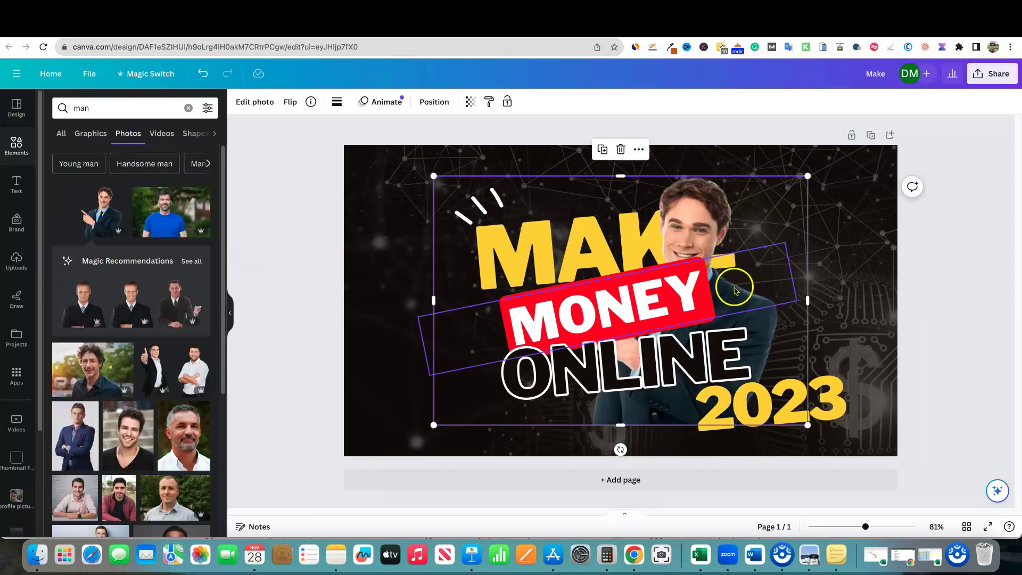
Step: Flip the man photo horizontally, place him on the left, and bring him one layer forward
drag(797, 205, 559, 232)
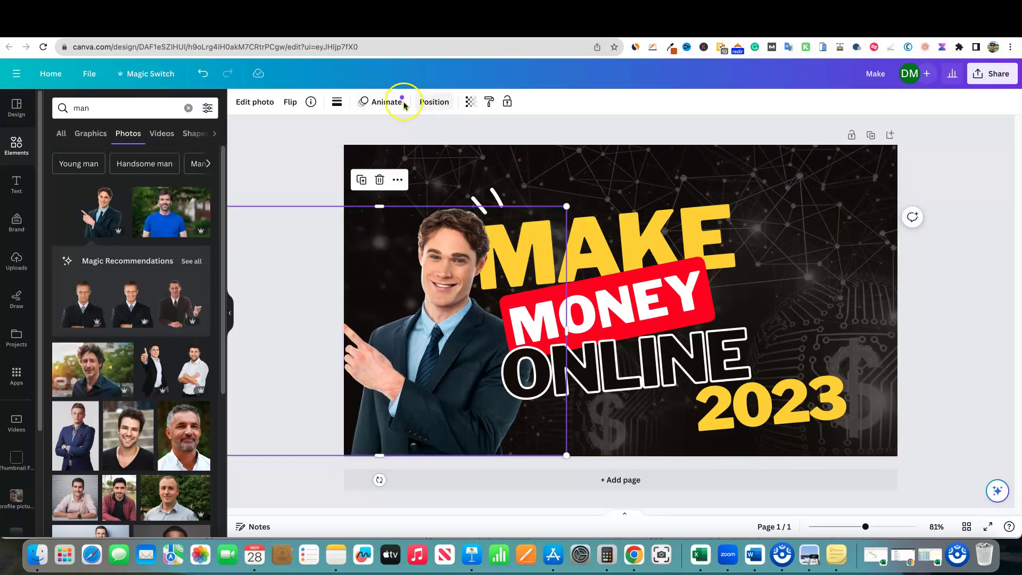
click(291, 102)
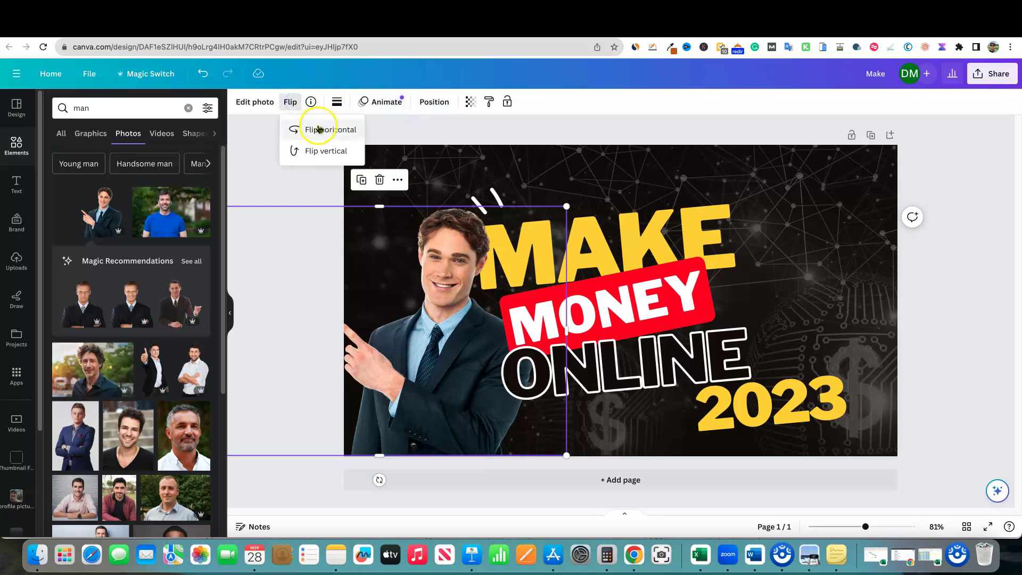
click(323, 131)
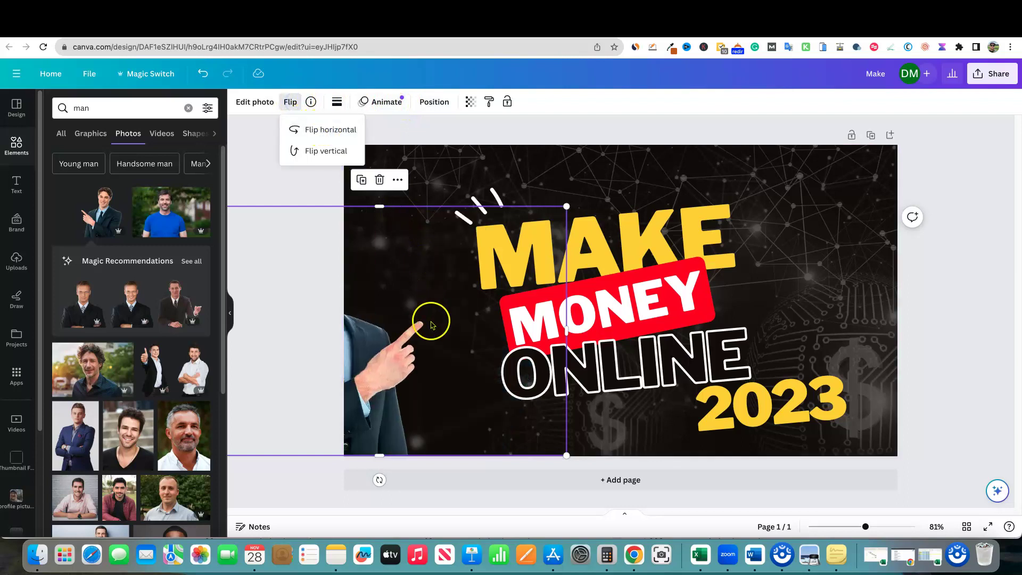
drag(377, 351, 465, 349)
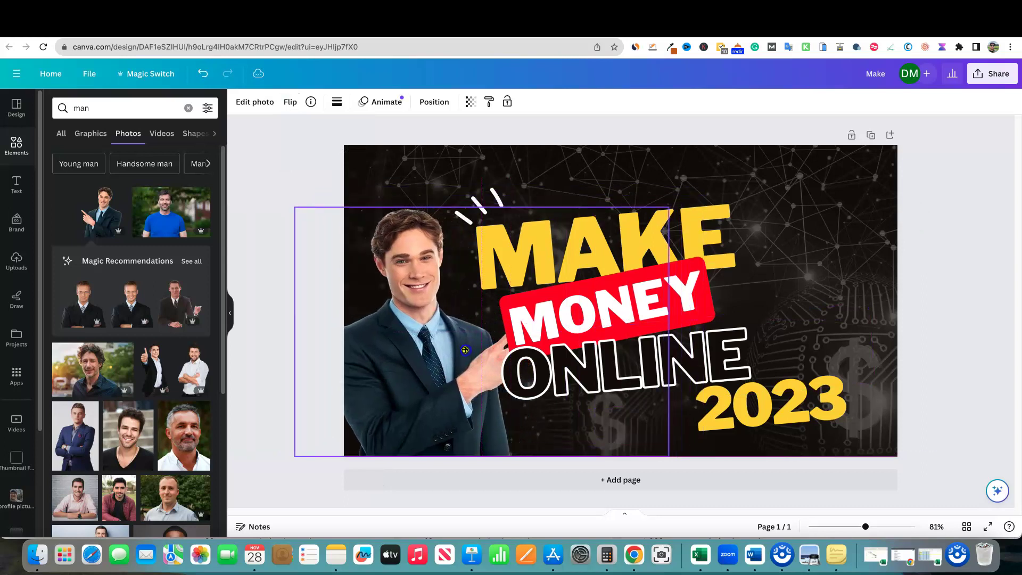
click(437, 104)
click(80, 132)
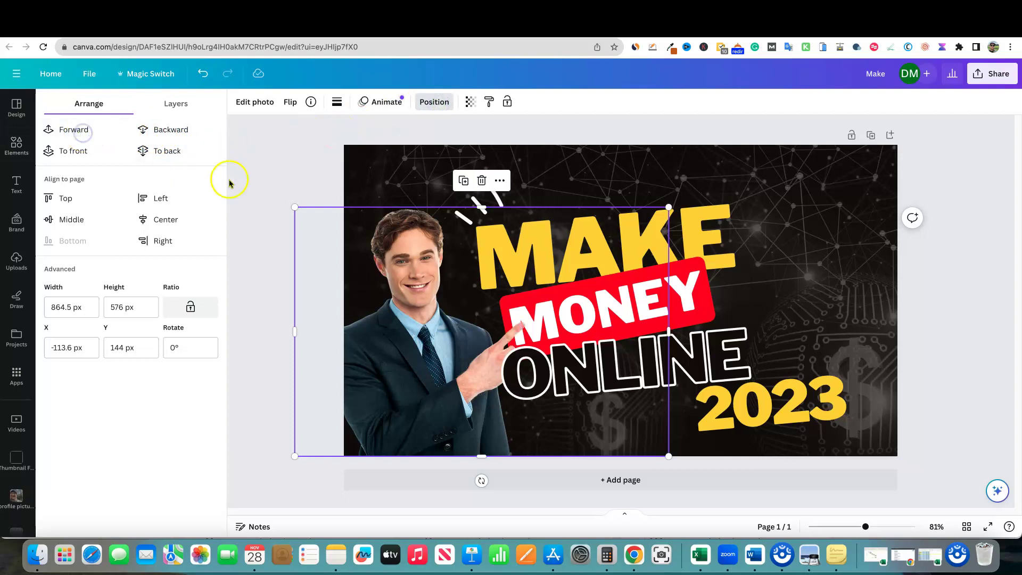
click(262, 167)
Step: Select MAKE, MONEY and ONLINE together and drag them slightly to the right
click(678, 235)
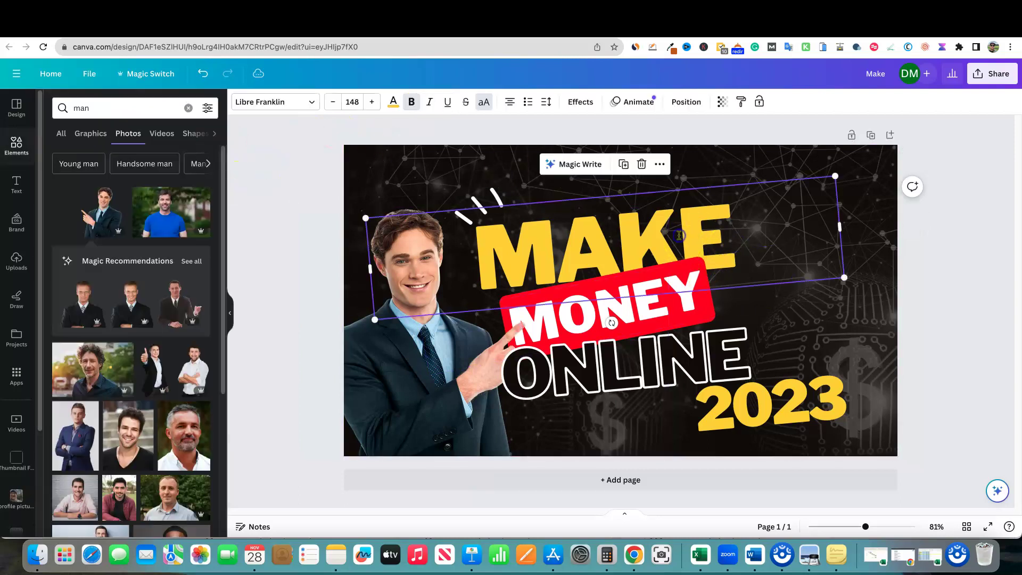
shift+click(683, 301)
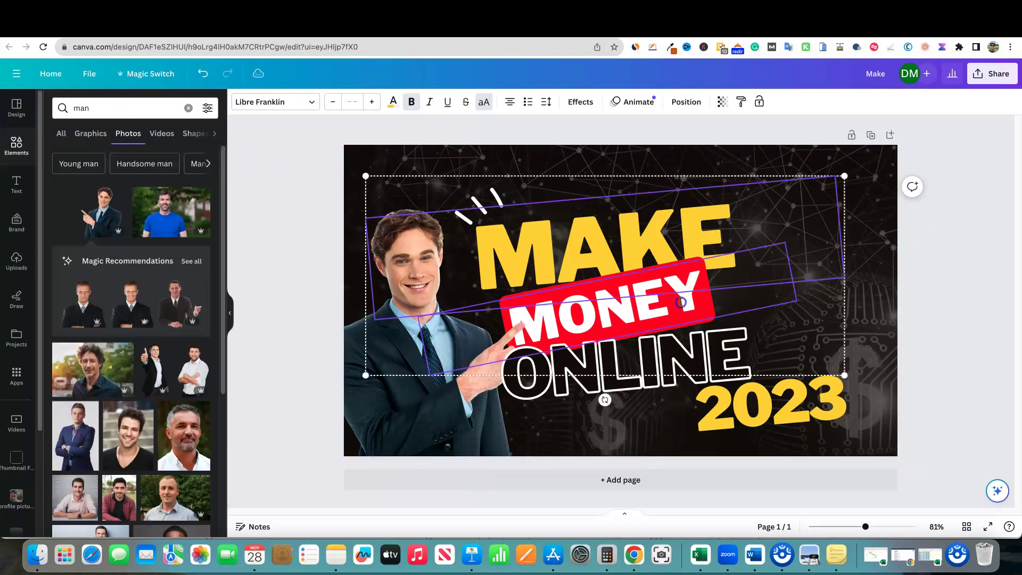
shift+click(687, 353)
drag(686, 353, 687, 353)
drag(750, 314, 750, 315)
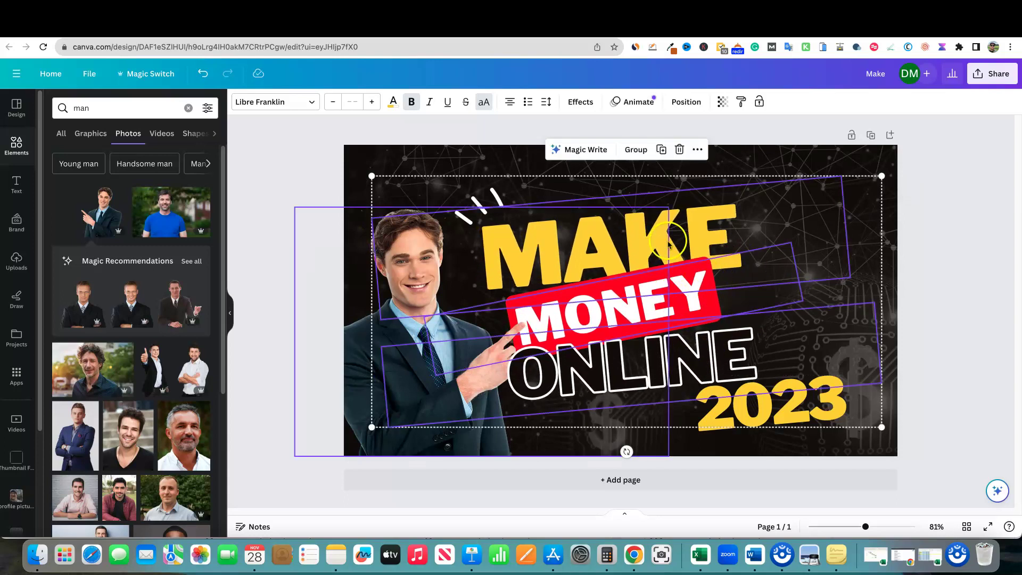
mouse_move(712, 229)
mouse_down()
mouse_move(736, 229)
mouse_move(726, 227)
mouse_up()
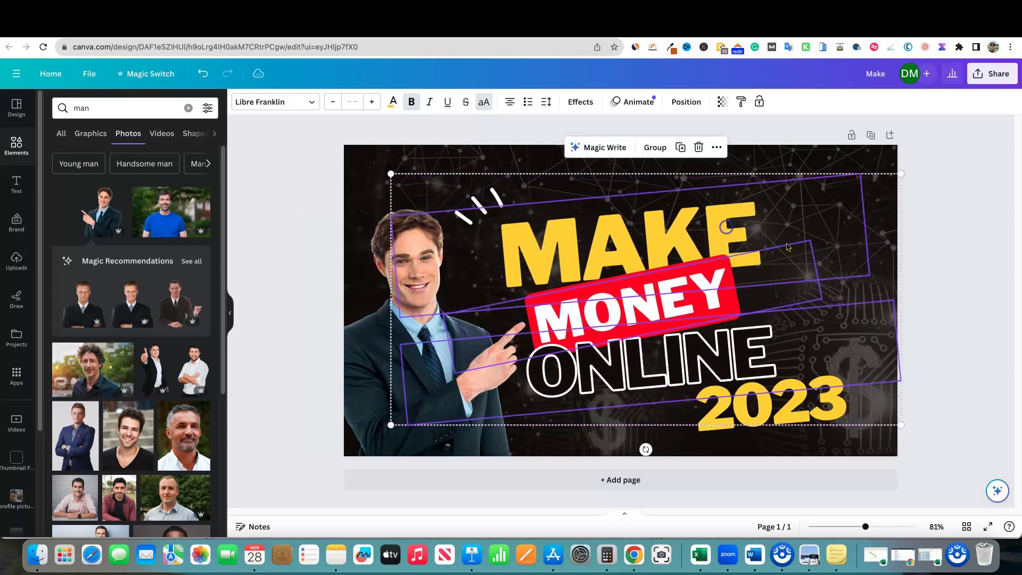
click(995, 260)
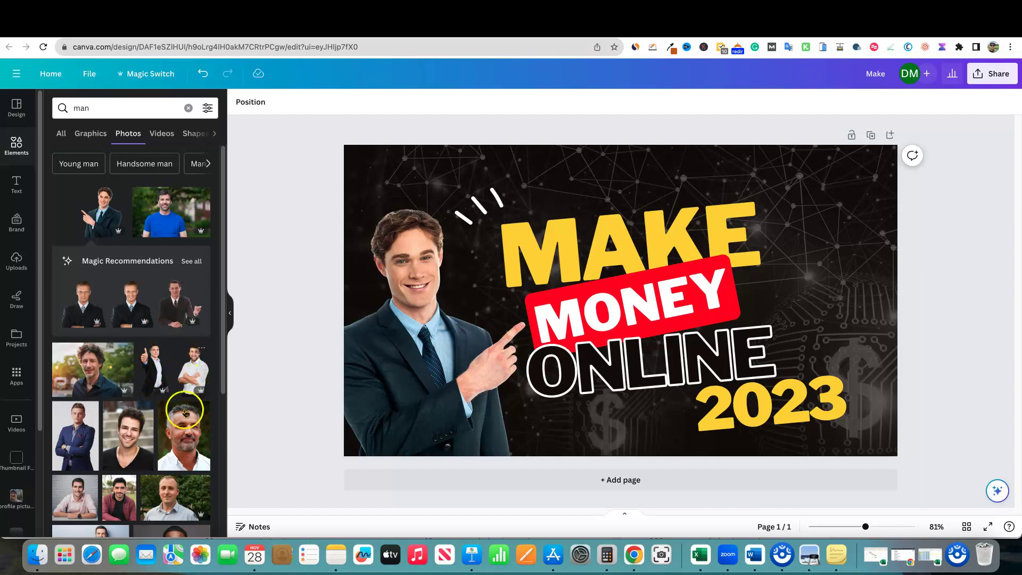
Step: Add a curly-haired man photo, open its Edit photo options, then delete it
scroll(159, 404, down, 1)
click(86, 384)
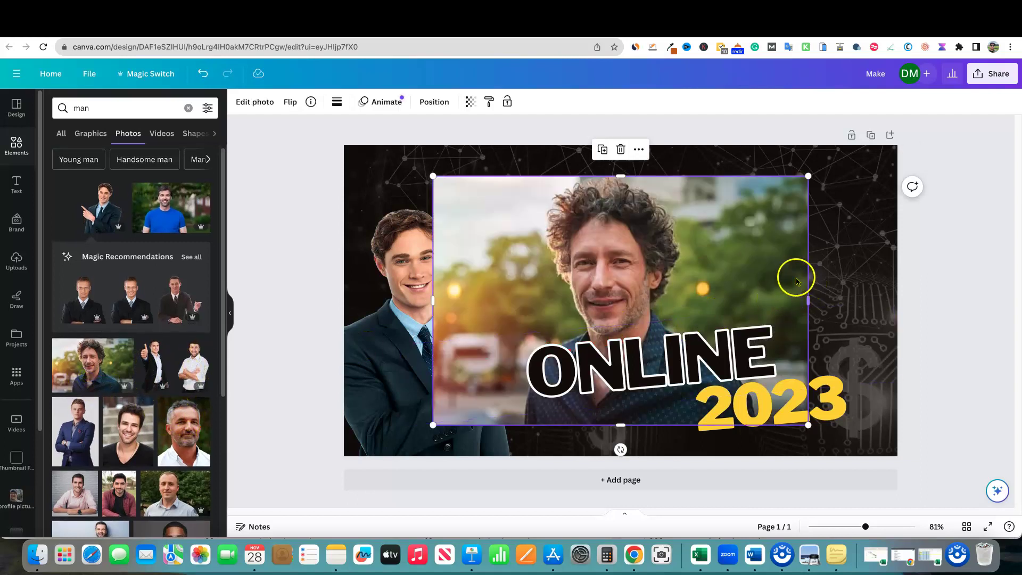
click(265, 106)
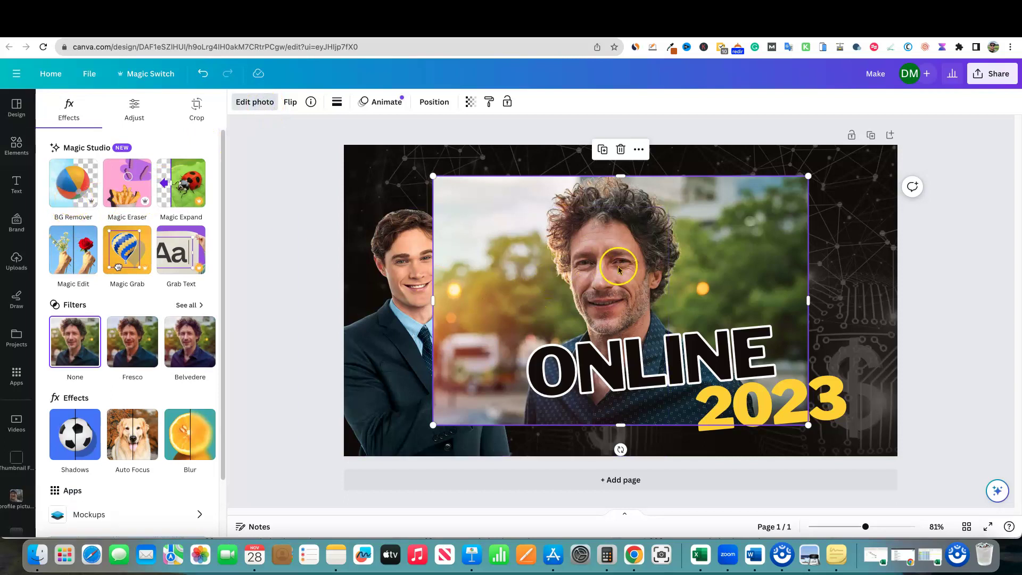
key(Delete)
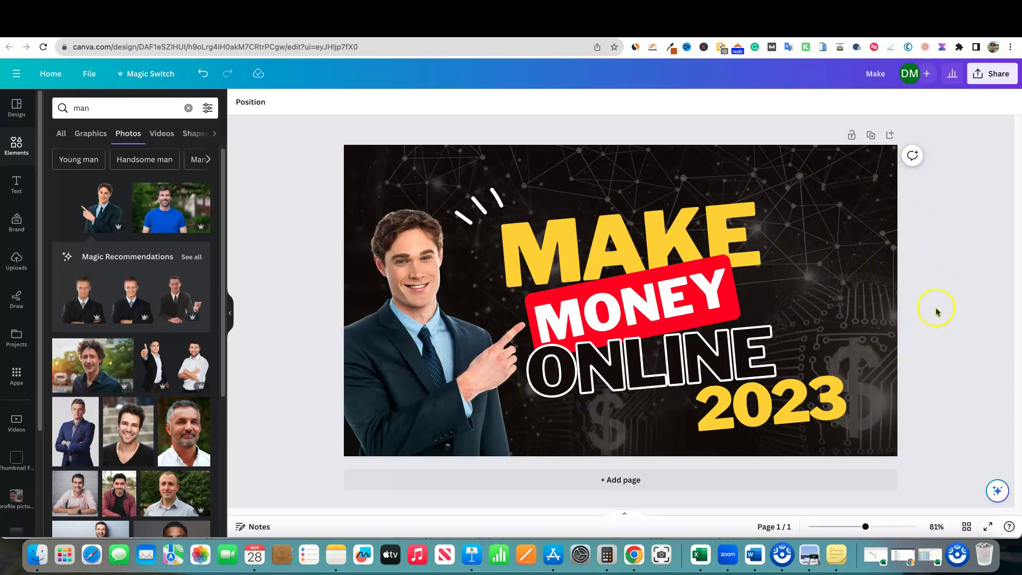
Step: Switch to the canva.com home page tab showing 'coloring' in the search box
click(690, 26)
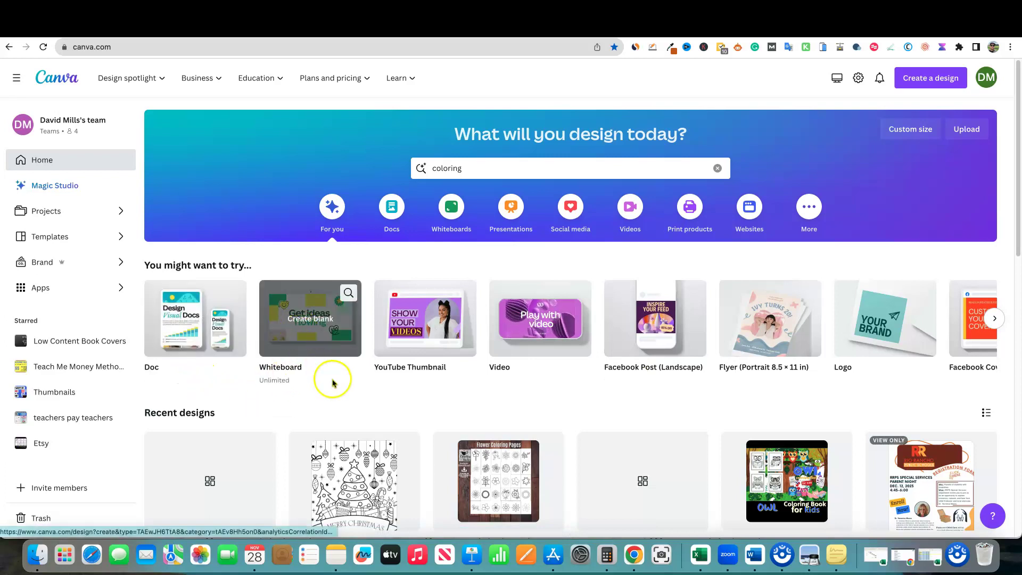
Step: Scroll the 'You might want to try' carousel twice and create a blank Blog Banner
click(993, 319)
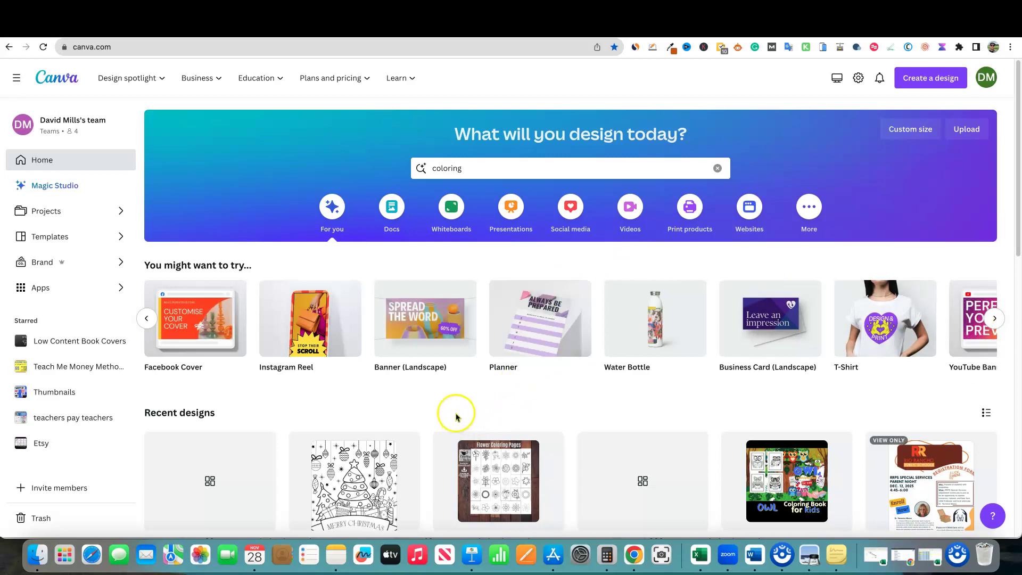
mouse_move(325, 343)
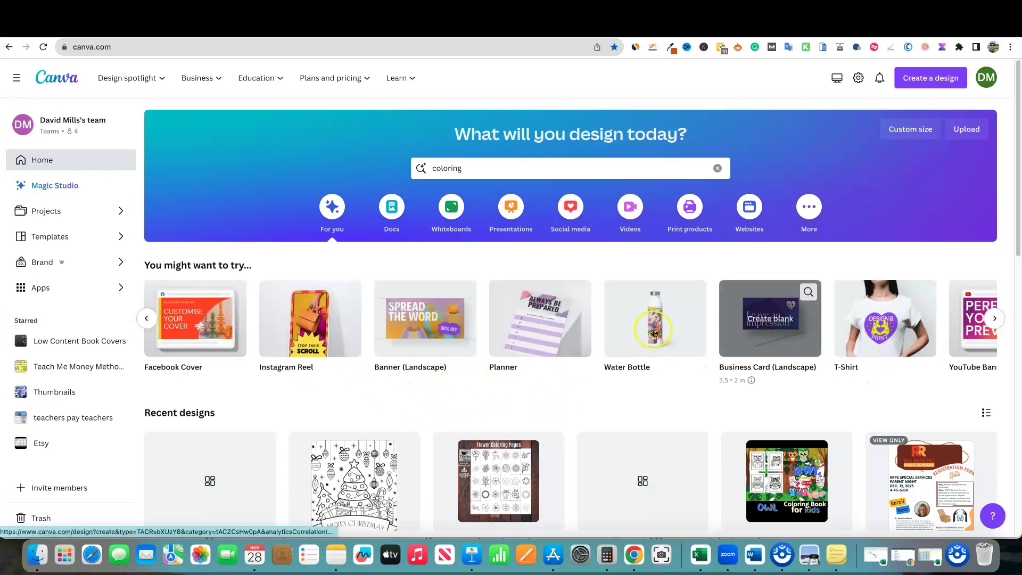
click(994, 320)
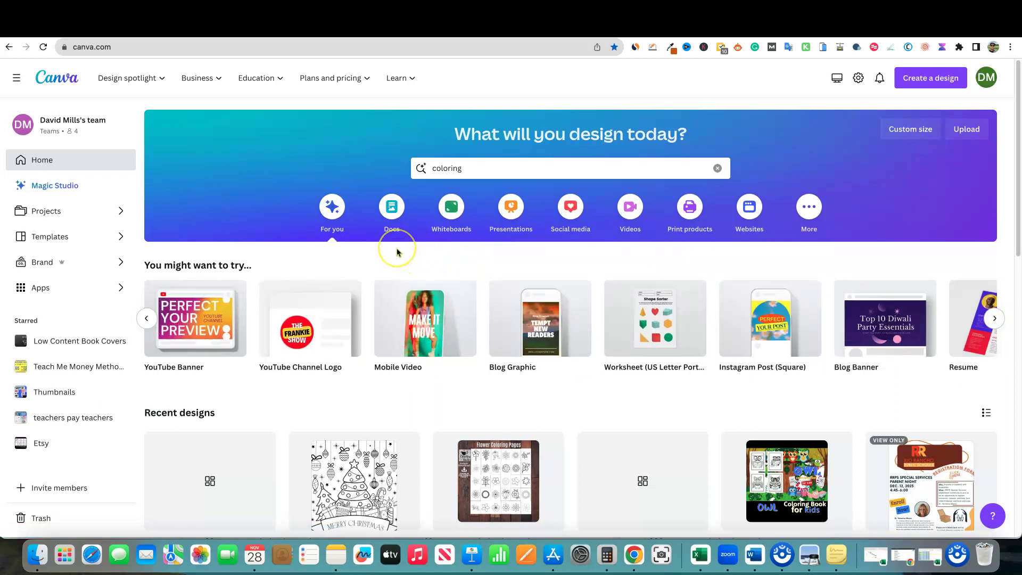
mouse_move(187, 319)
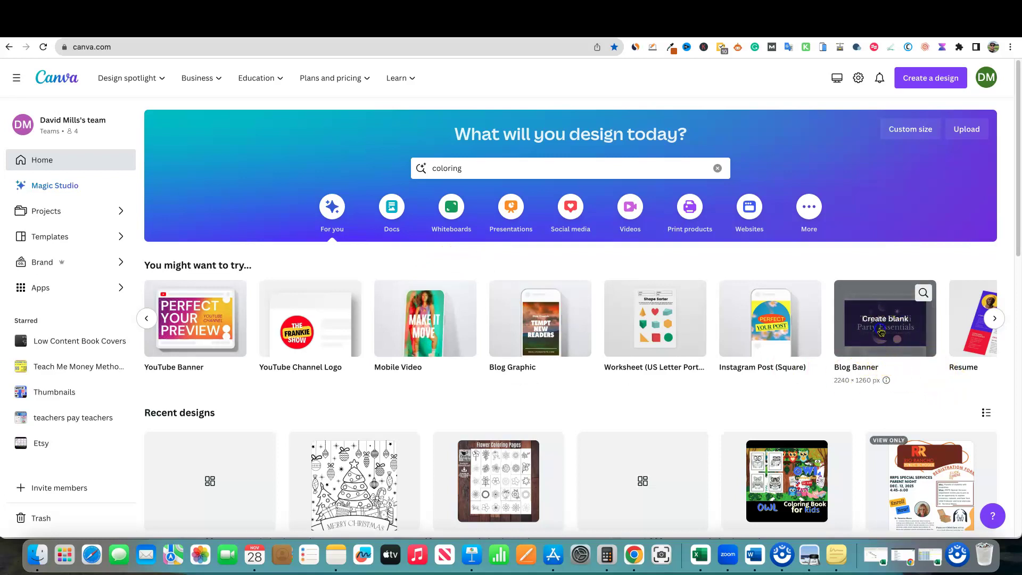
click(884, 352)
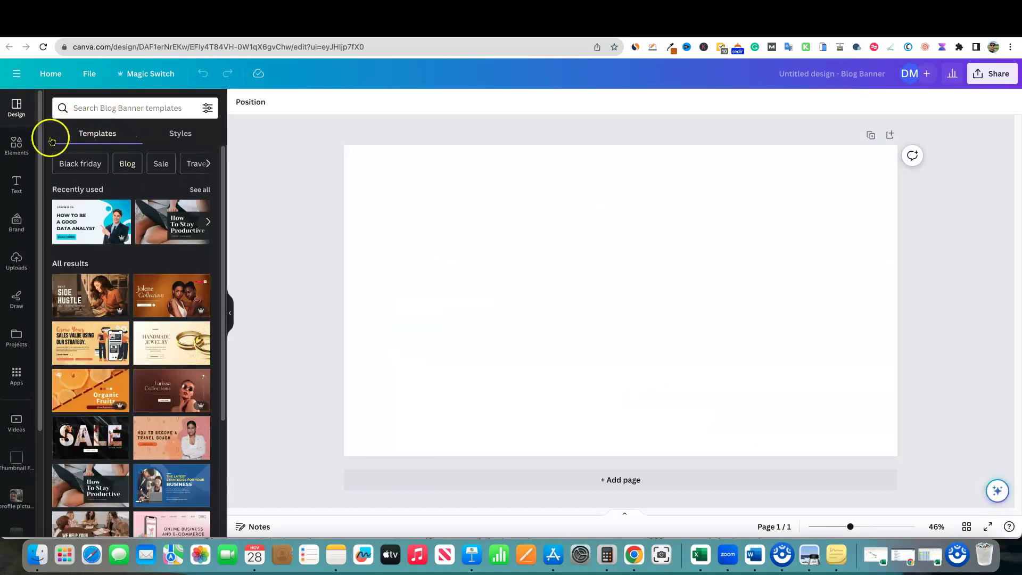
Step: Search Elements for 'mountains' and show all photo results
click(19, 148)
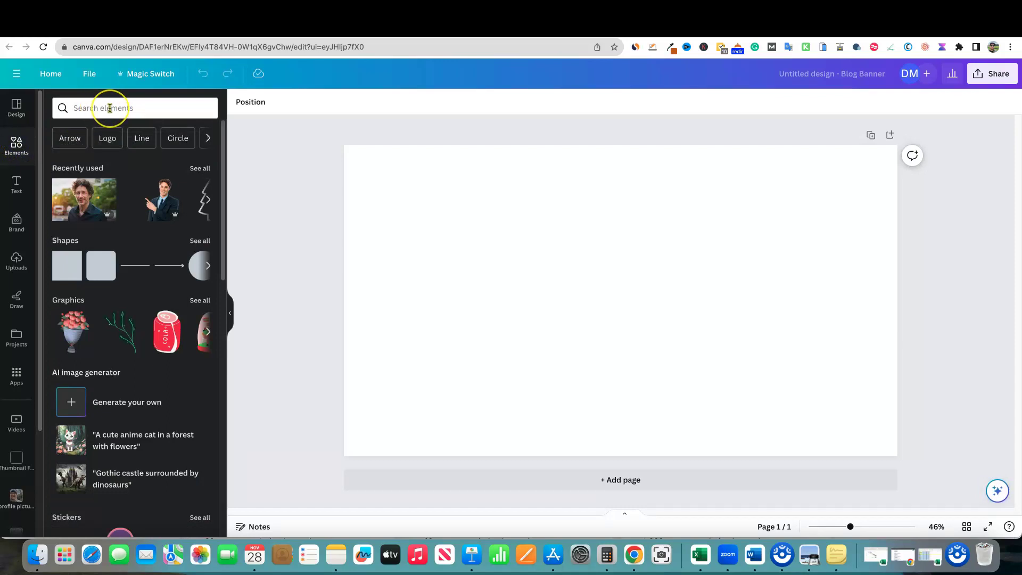
click(110, 109)
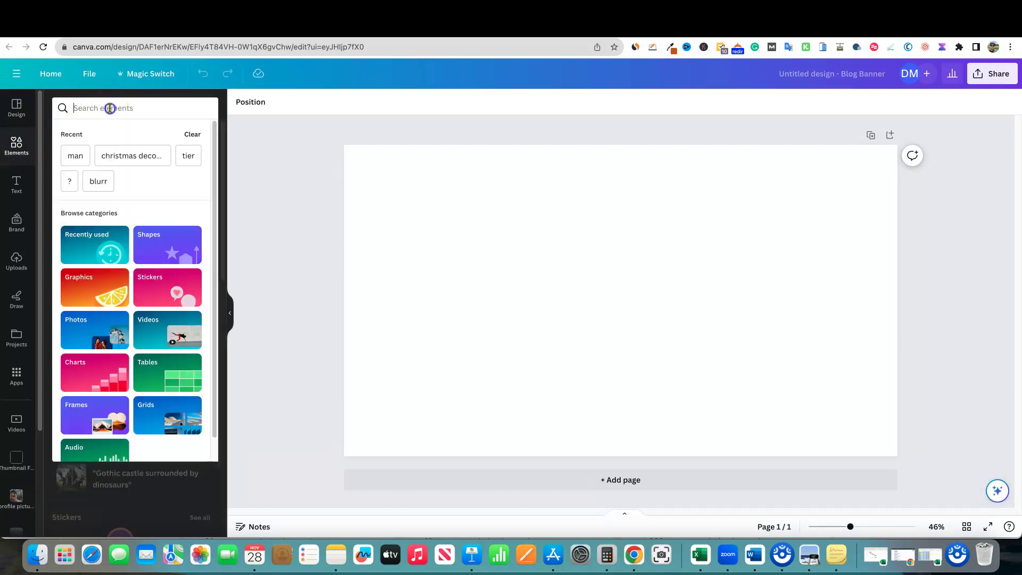
text(mountains)
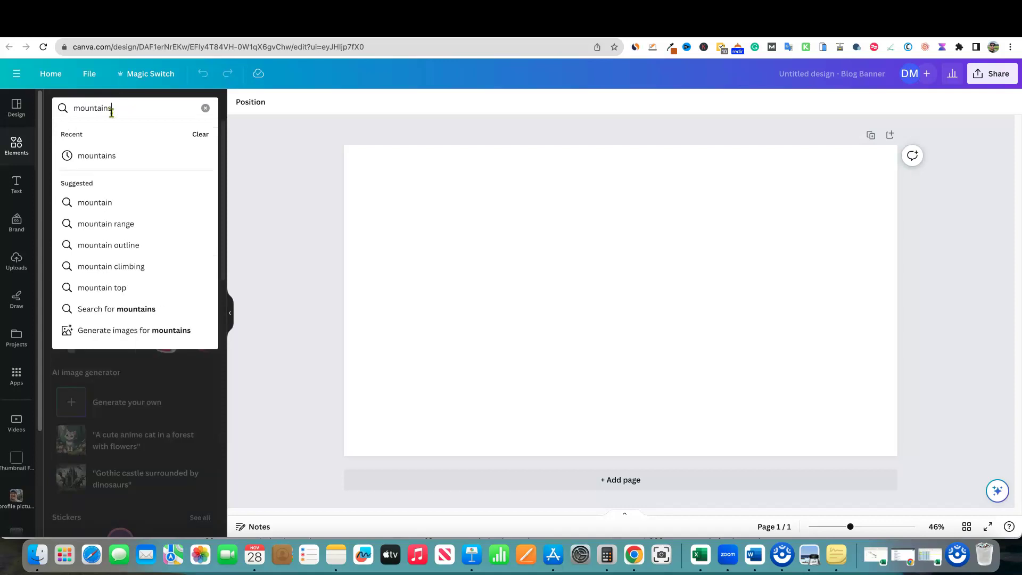
key(Return)
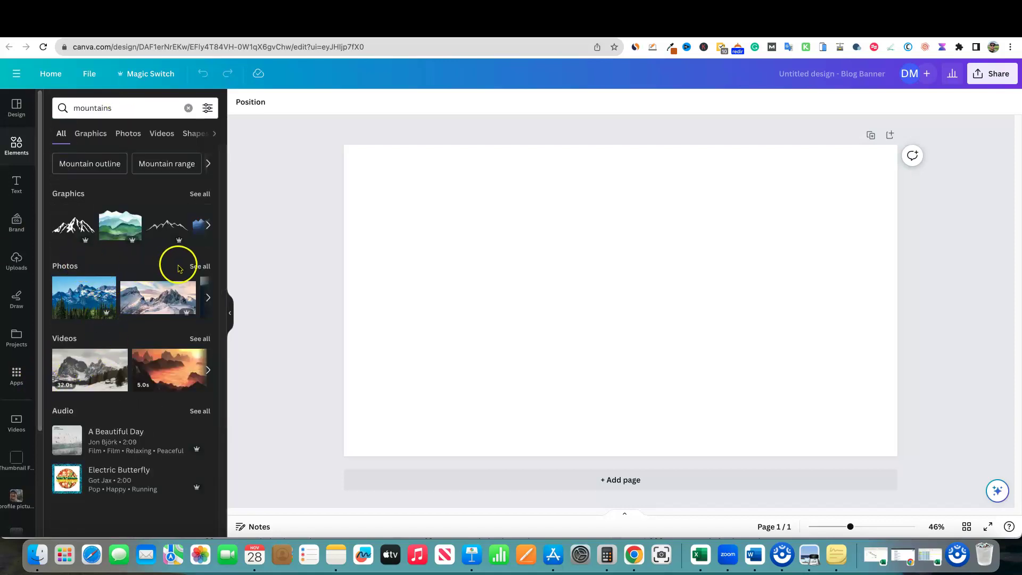
click(199, 266)
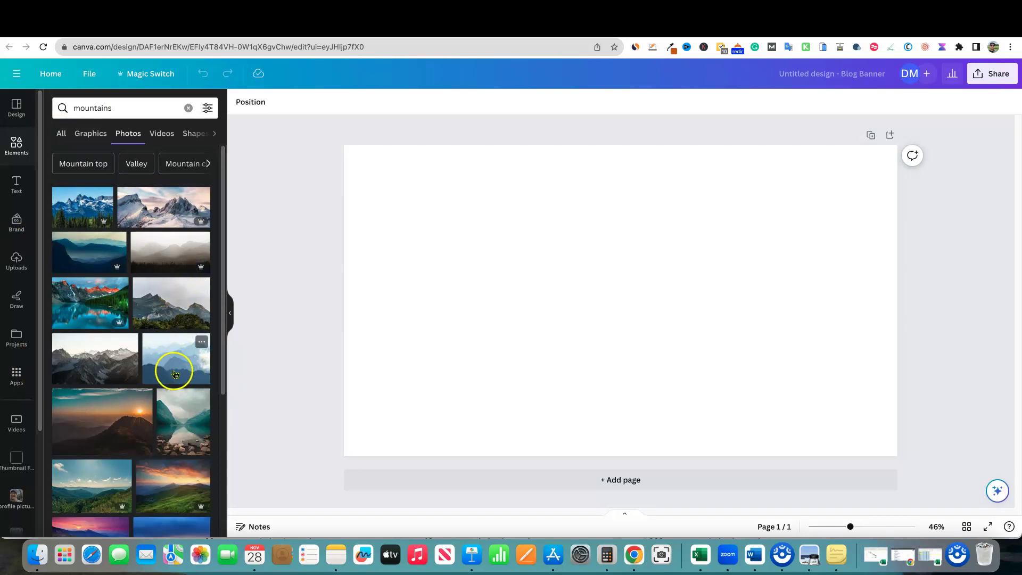
Step: Drag the grey mountain photo onto the page so it fills the whole background
click(102, 369)
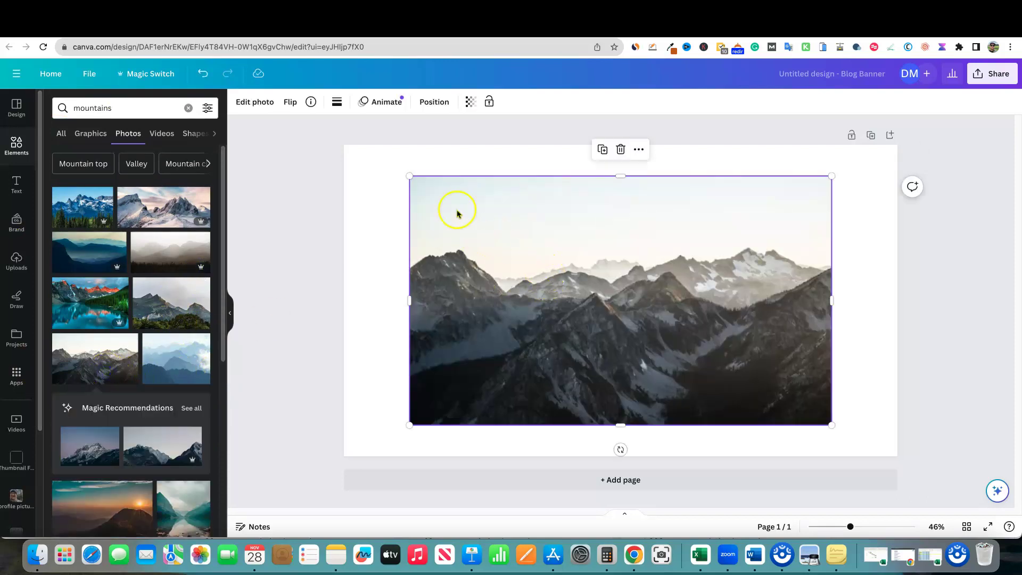
key(Delete)
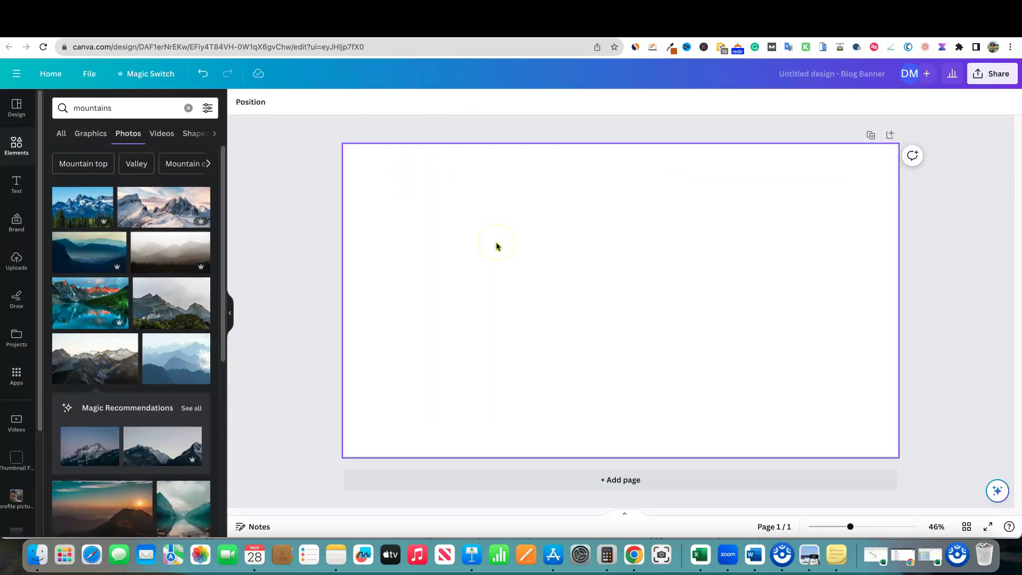
drag(82, 365, 351, 197)
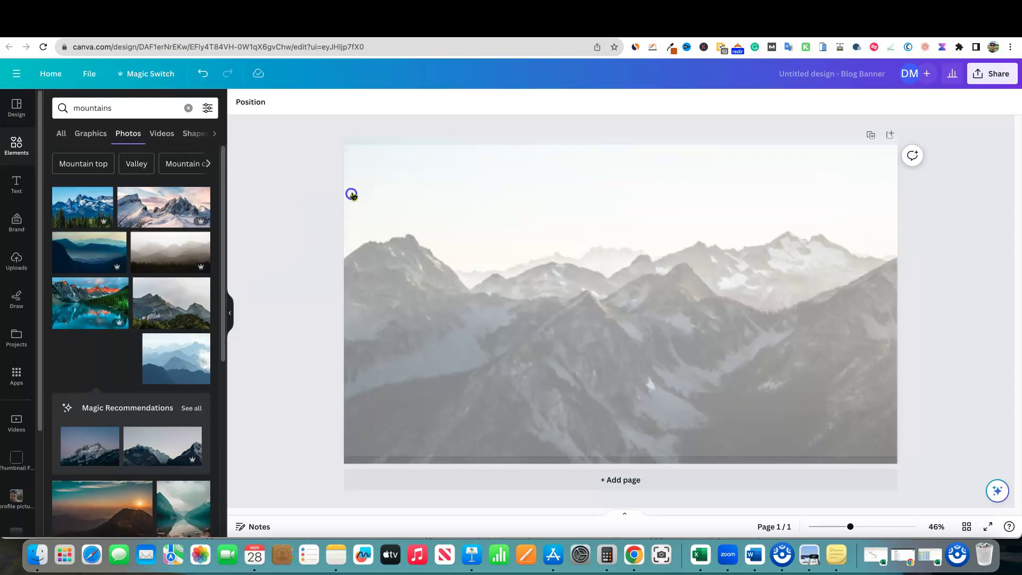
click(292, 247)
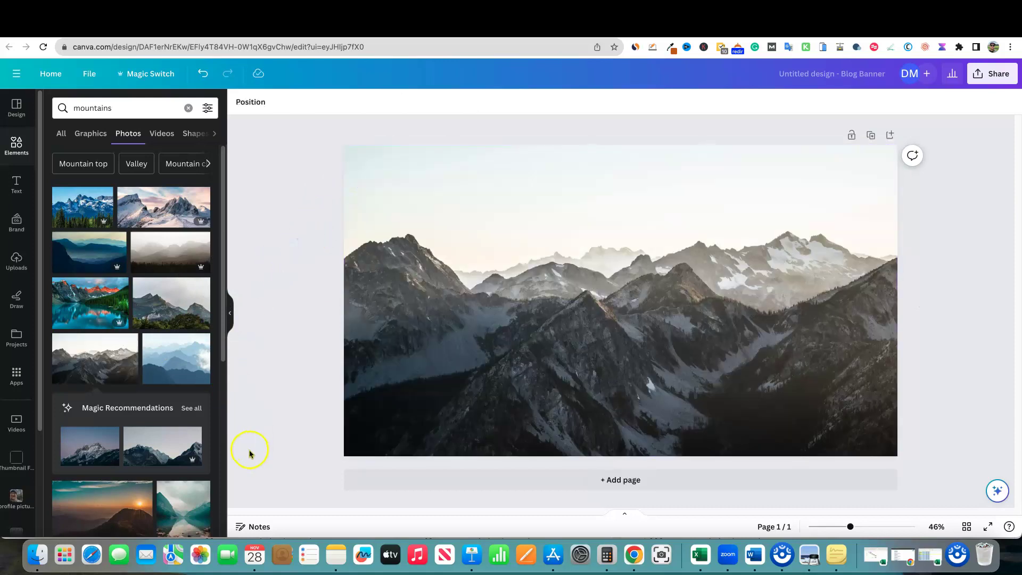
Step: Add the 'cold, smooth & tasty.' text combination, widen it to one line and nudge it up
click(14, 186)
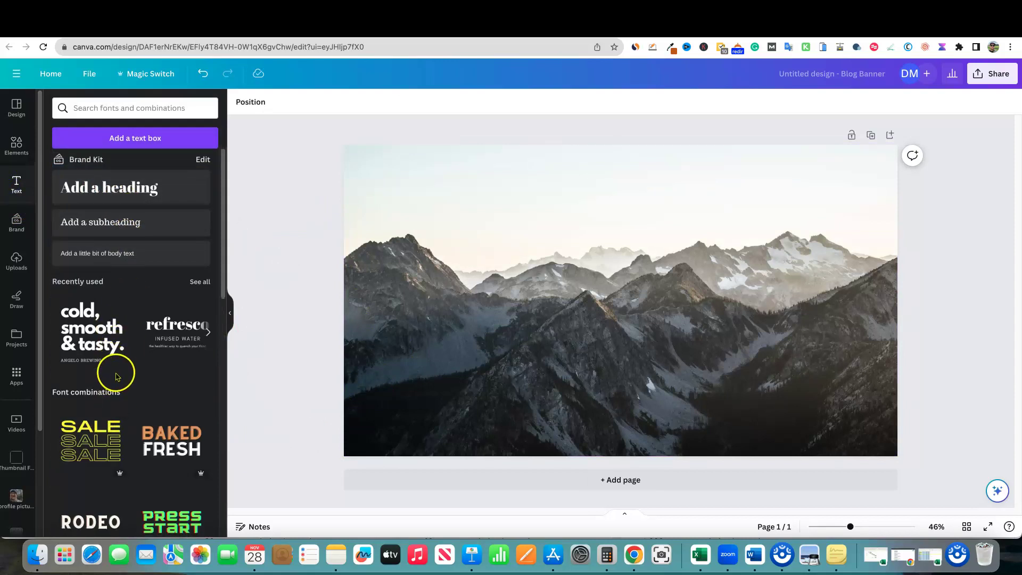
click(101, 335)
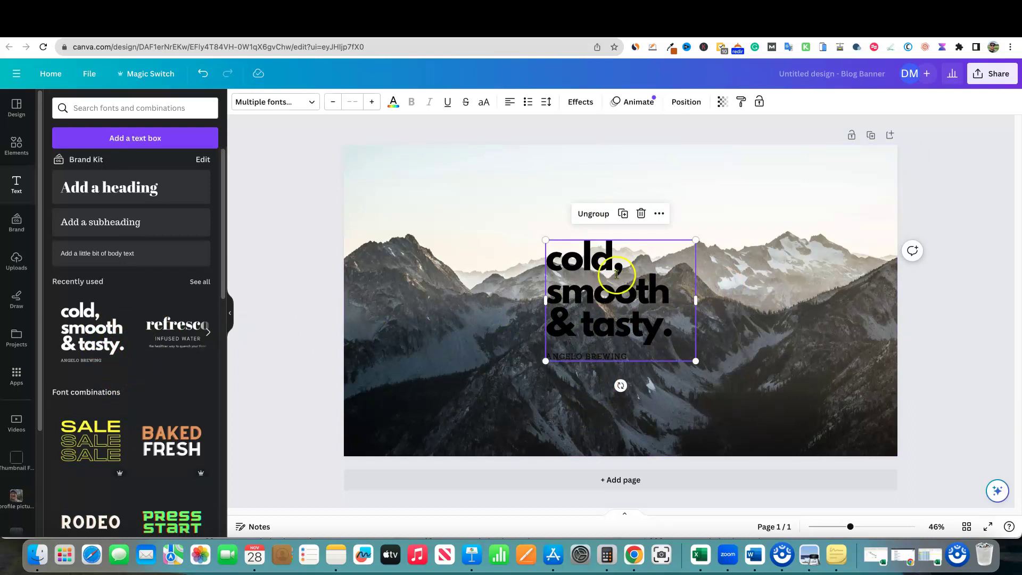
drag(696, 300, 827, 297)
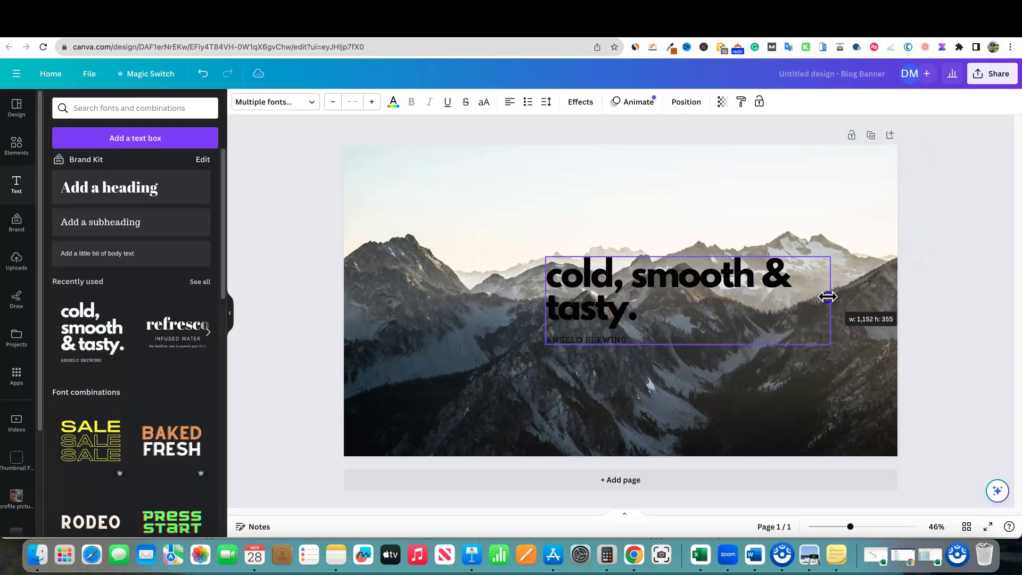
drag(546, 300, 429, 307)
click(495, 255)
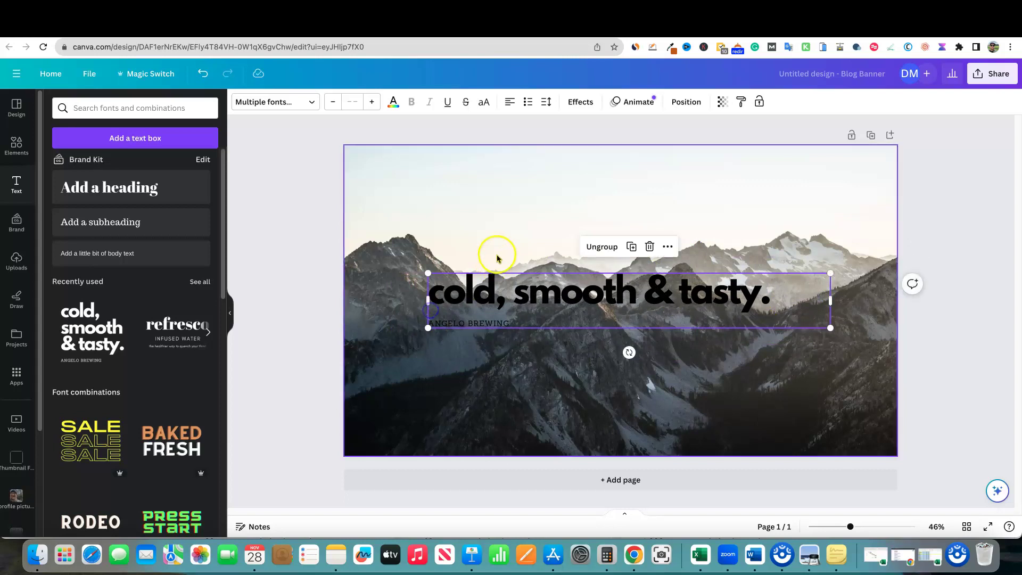
click(524, 288)
drag(525, 288, 545, 285)
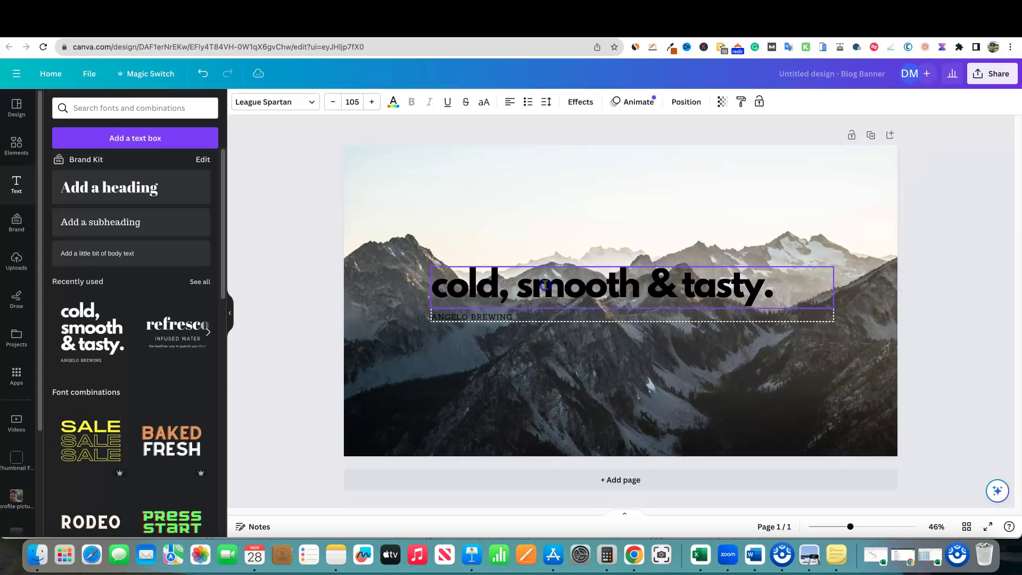
click(288, 296)
Step: Add a rounded square shape and stretch it wide behind the headline
click(18, 153)
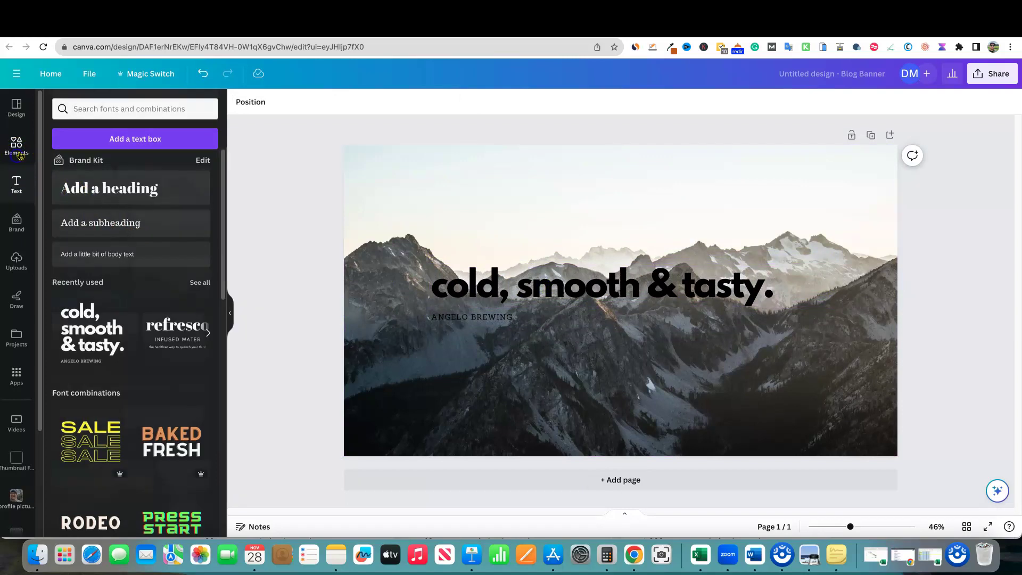
click(61, 133)
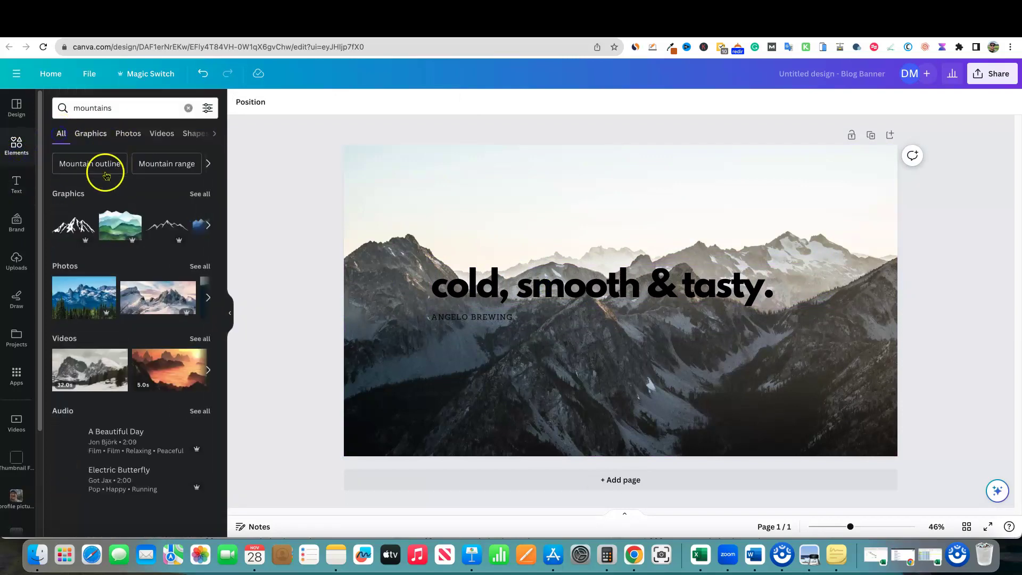
click(189, 109)
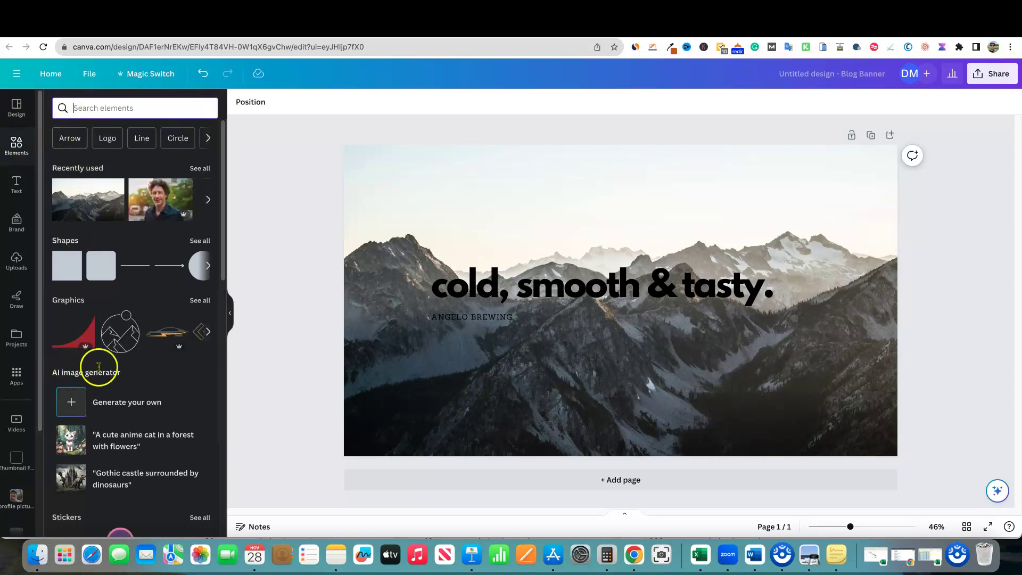
click(101, 266)
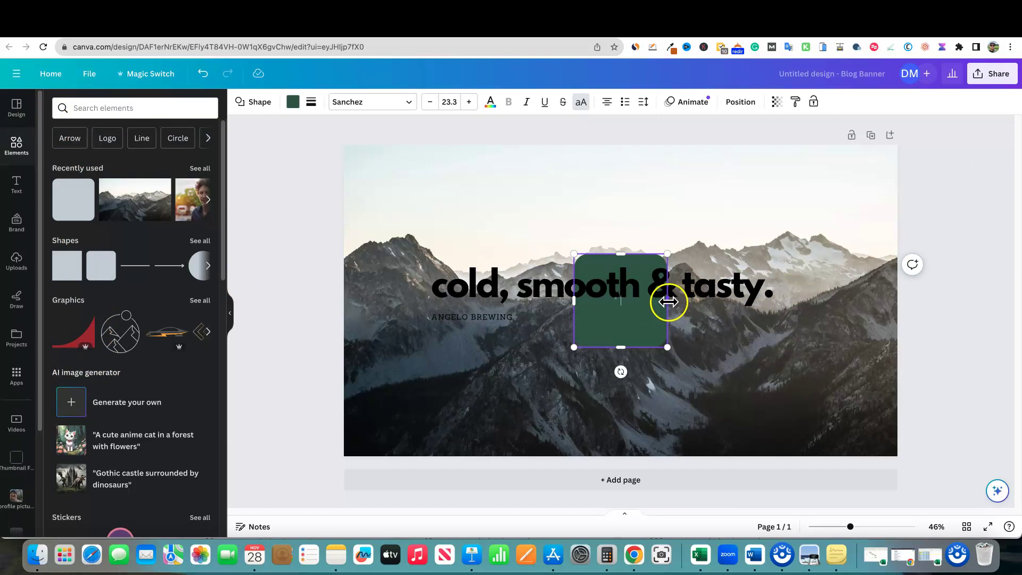
drag(667, 300, 783, 300)
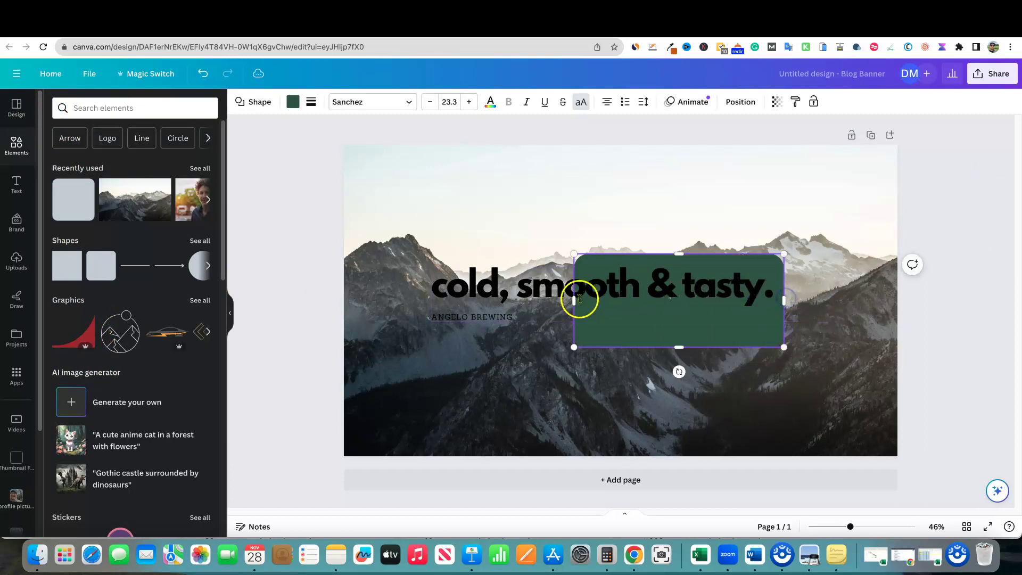
drag(575, 301, 424, 298)
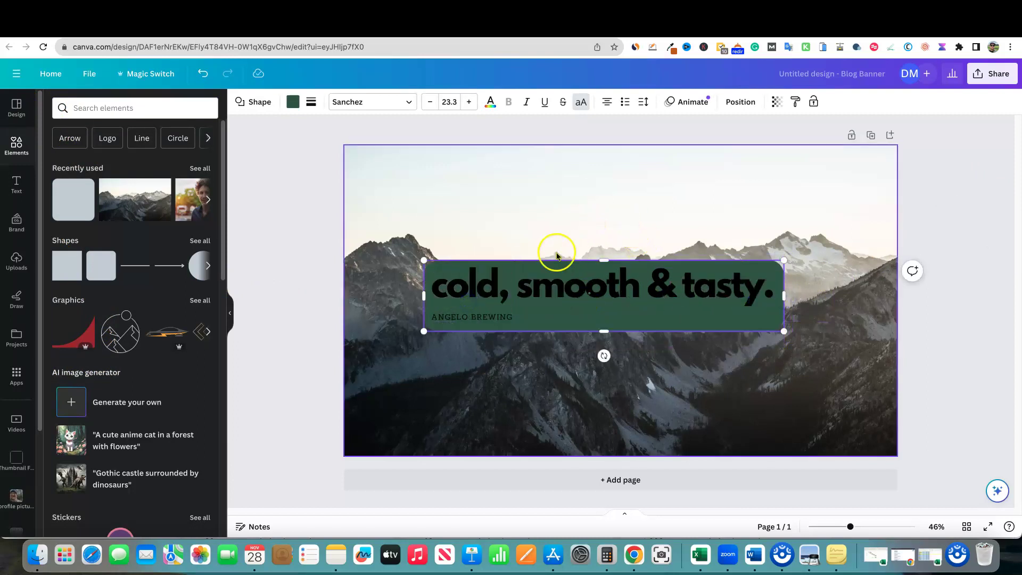
Step: Fill the box with dark grey and lower its transparency to about 70
click(293, 101)
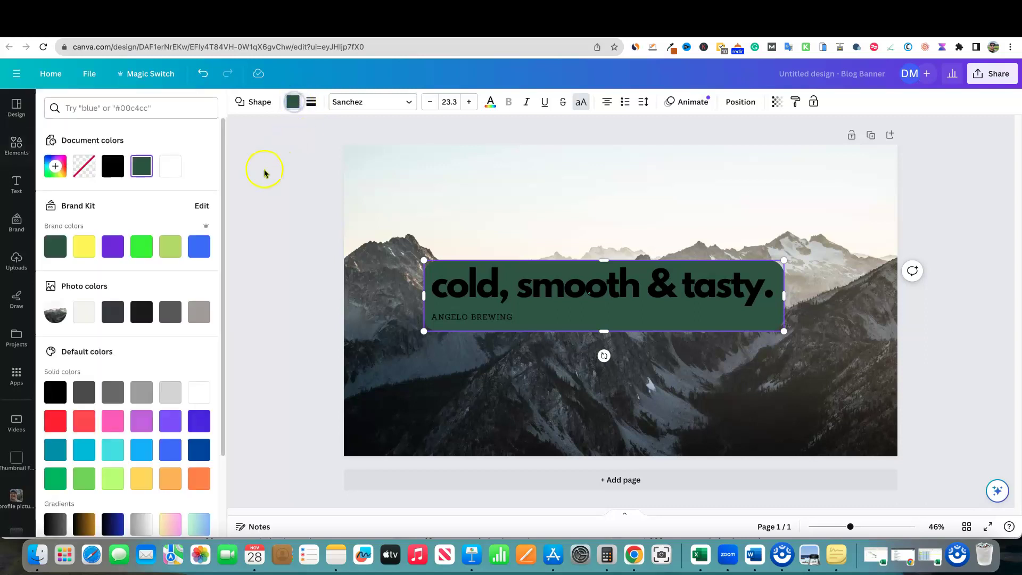
click(170, 245)
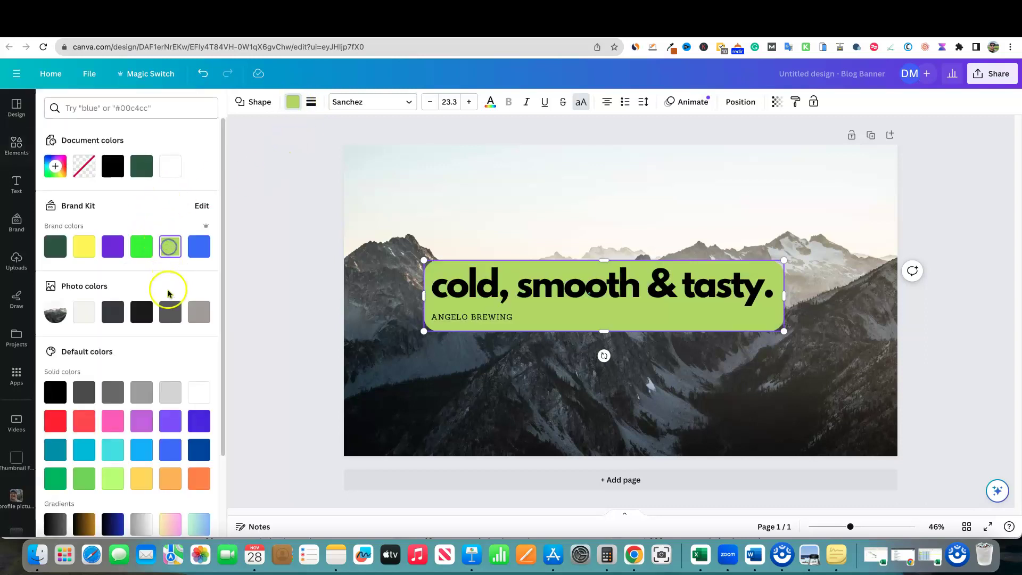
click(171, 313)
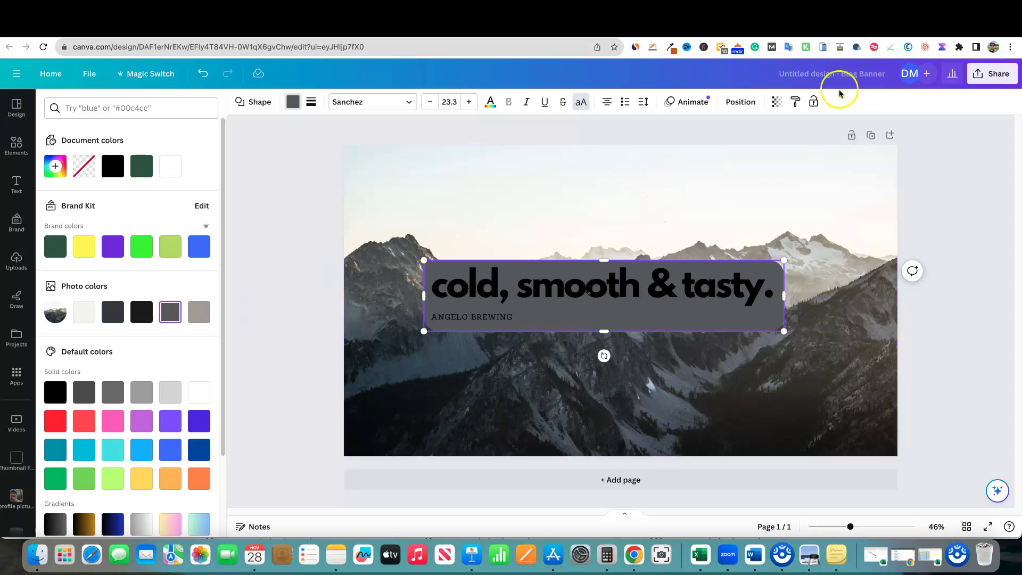
click(778, 102)
drag(773, 147, 750, 155)
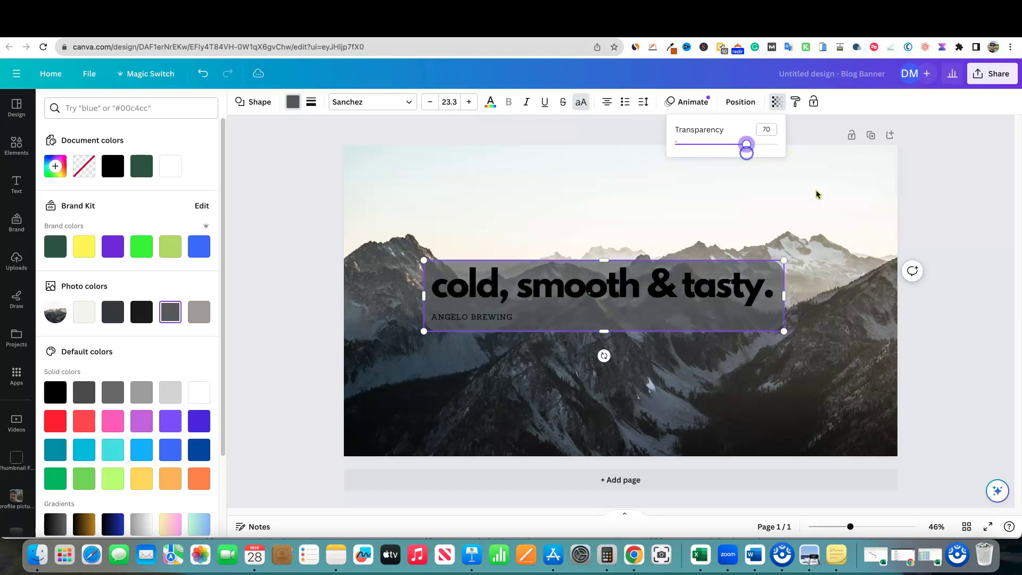
click(928, 190)
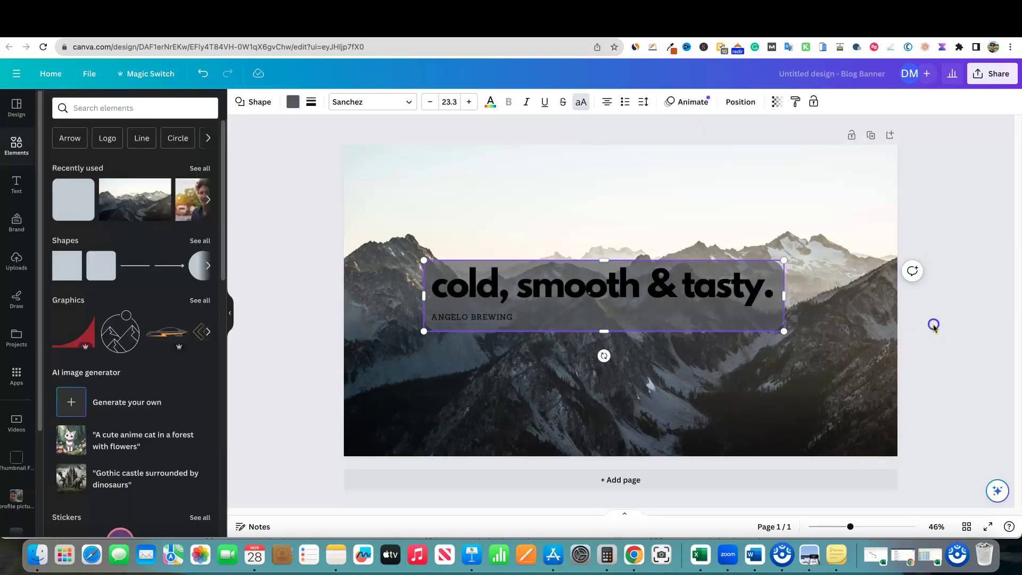
click(895, 360)
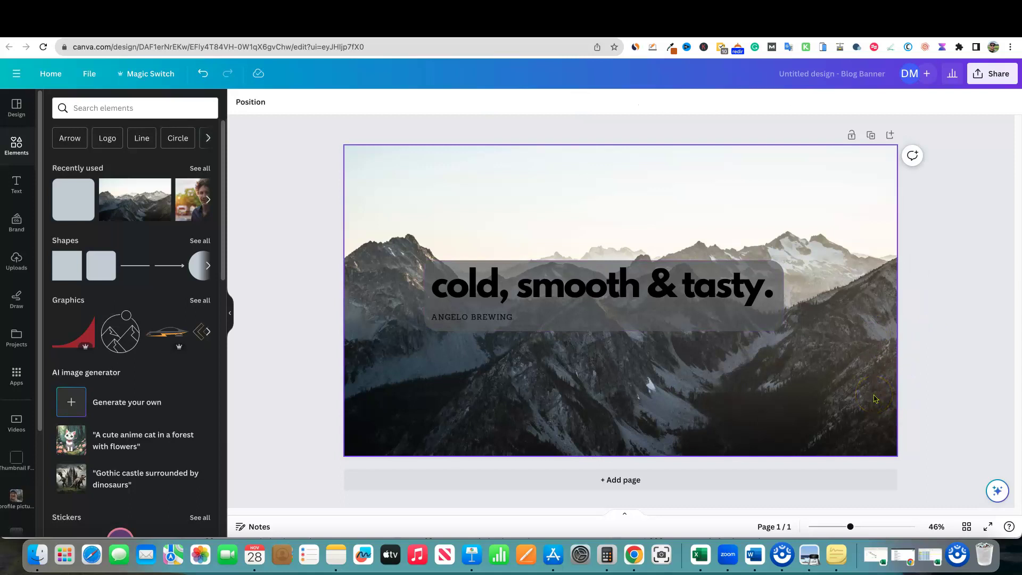
Step: Check the next title in the Stickies note, then return to the Canva home page
click(832, 297)
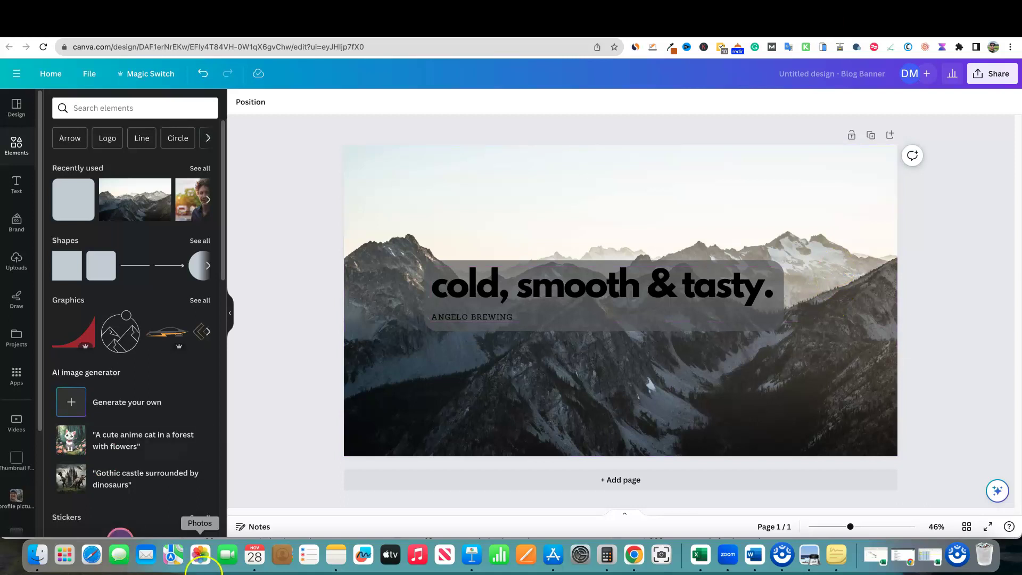
click(840, 559)
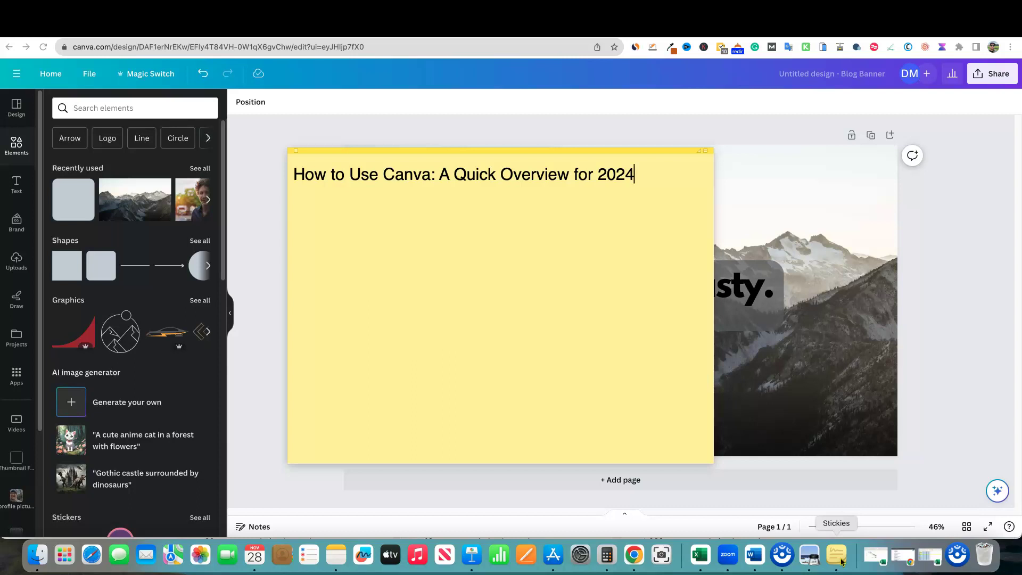
click(851, 561)
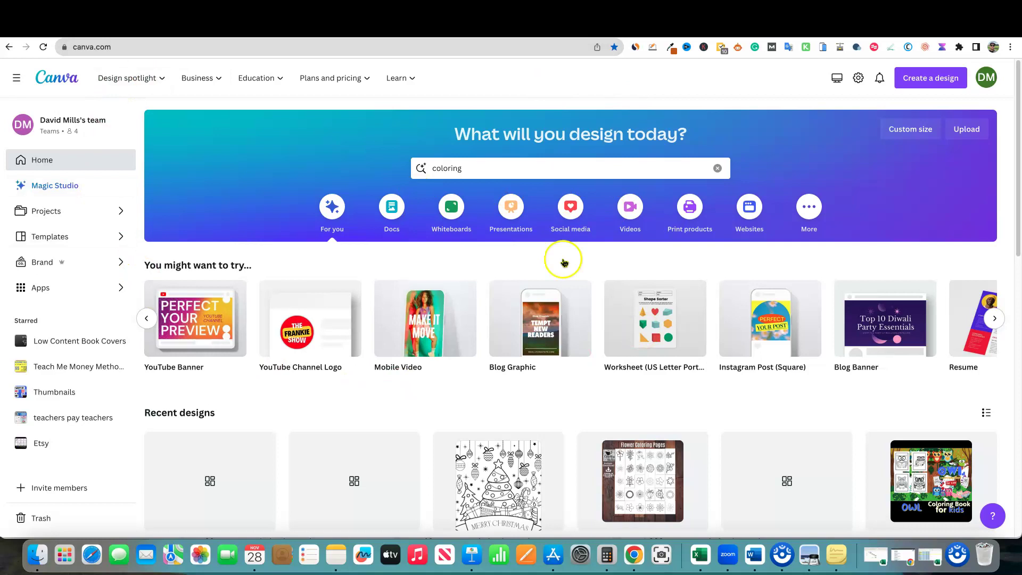
click(993, 319)
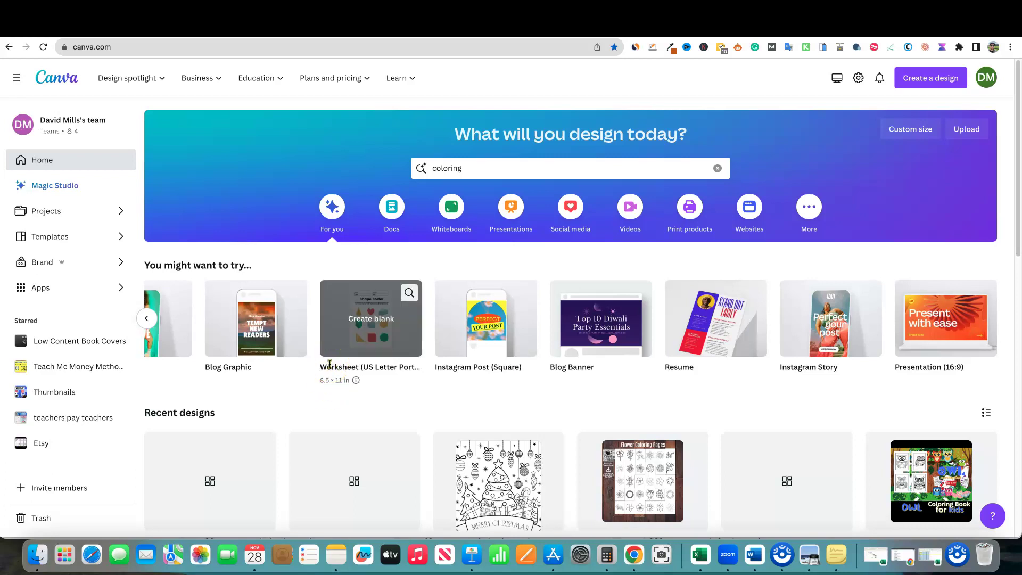
click(146, 318)
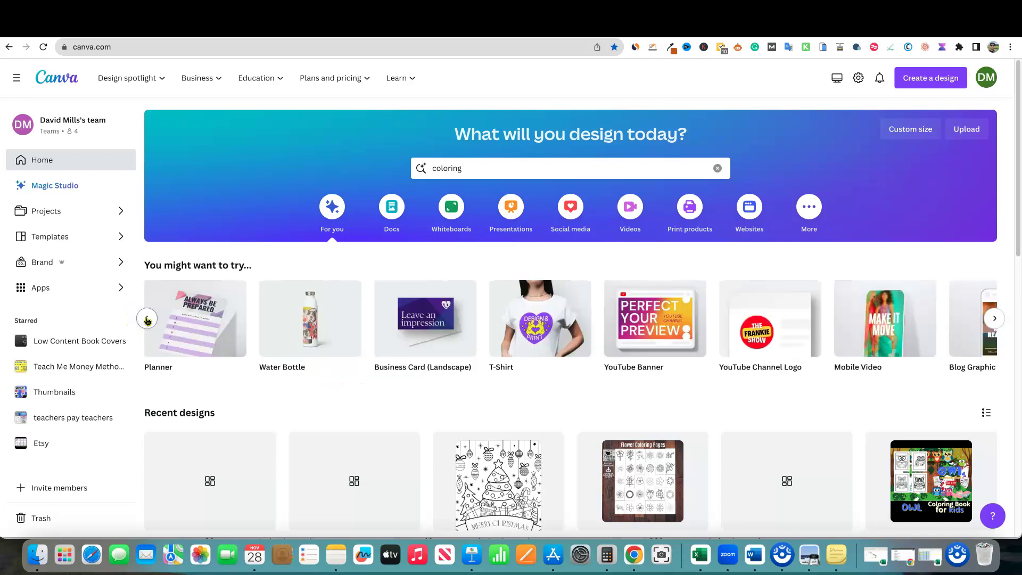